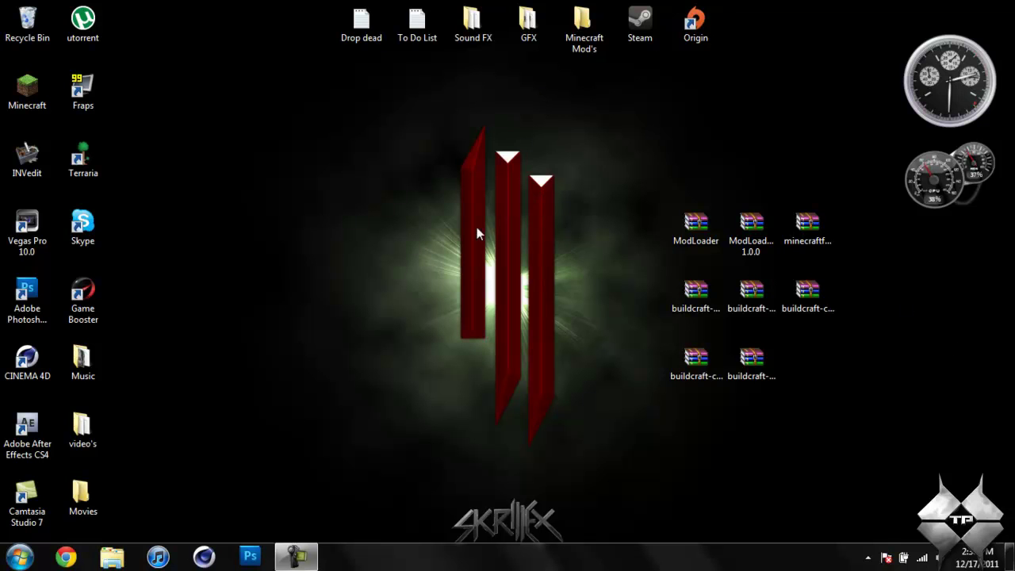
- Launch Minecraft, log in with the saved account and open the single-player world "Beautiful wonderland"
double_click(27, 89)
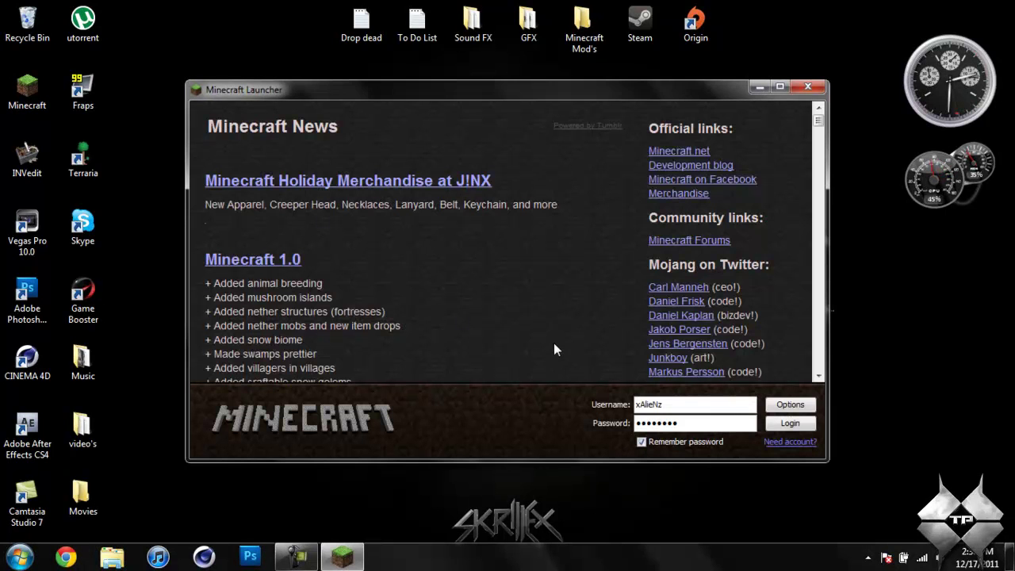
left_click(792, 424)
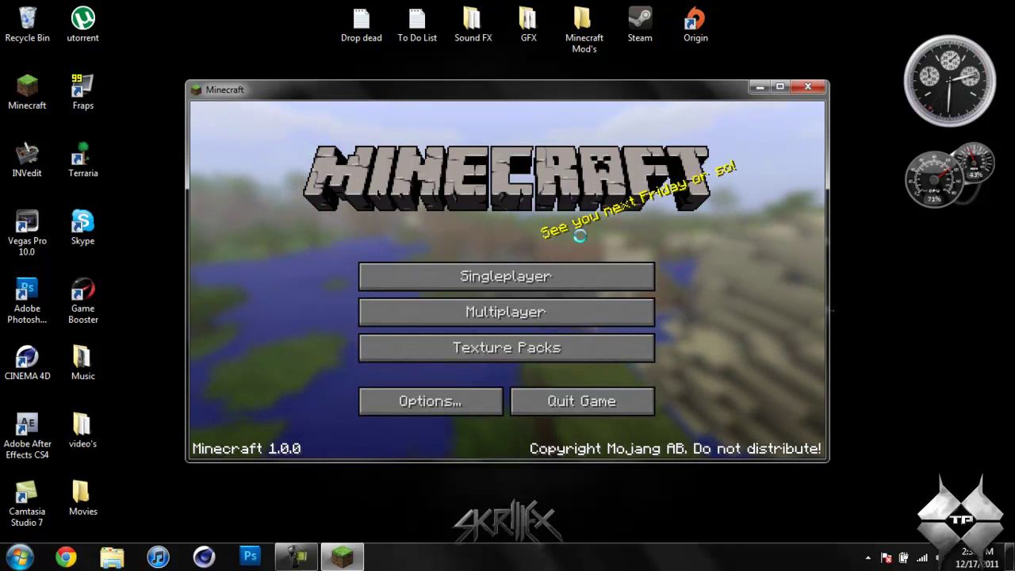
left_click(562, 276)
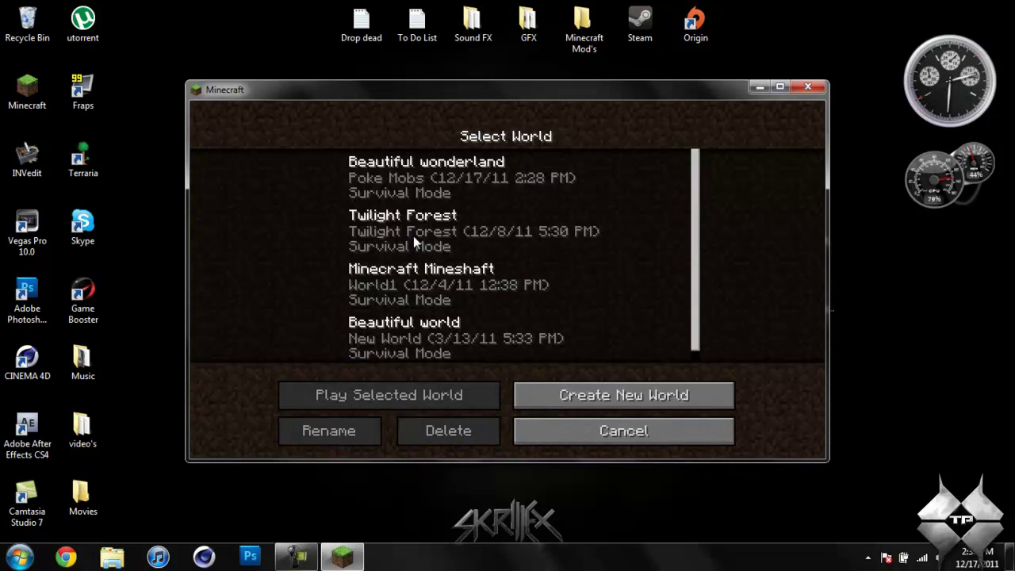
left_click(411, 189)
left_click(442, 394)
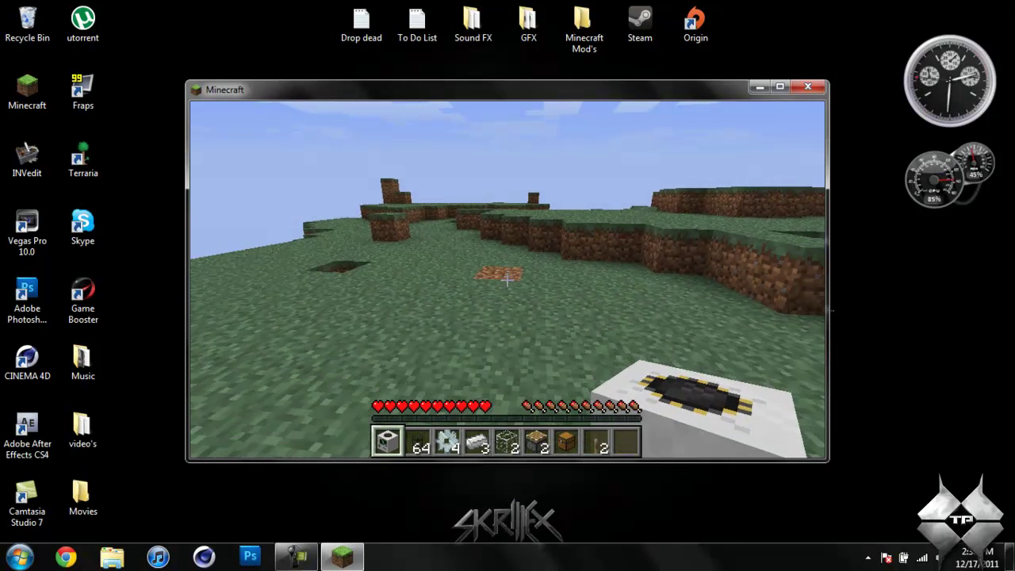
- Review the items carried in the player's inventory
key("w")
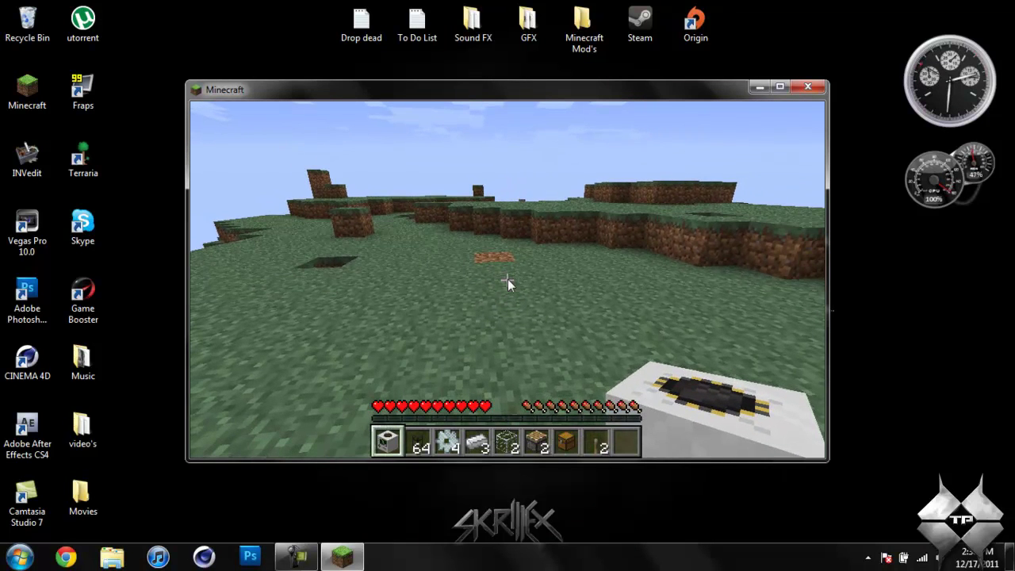
key("e")
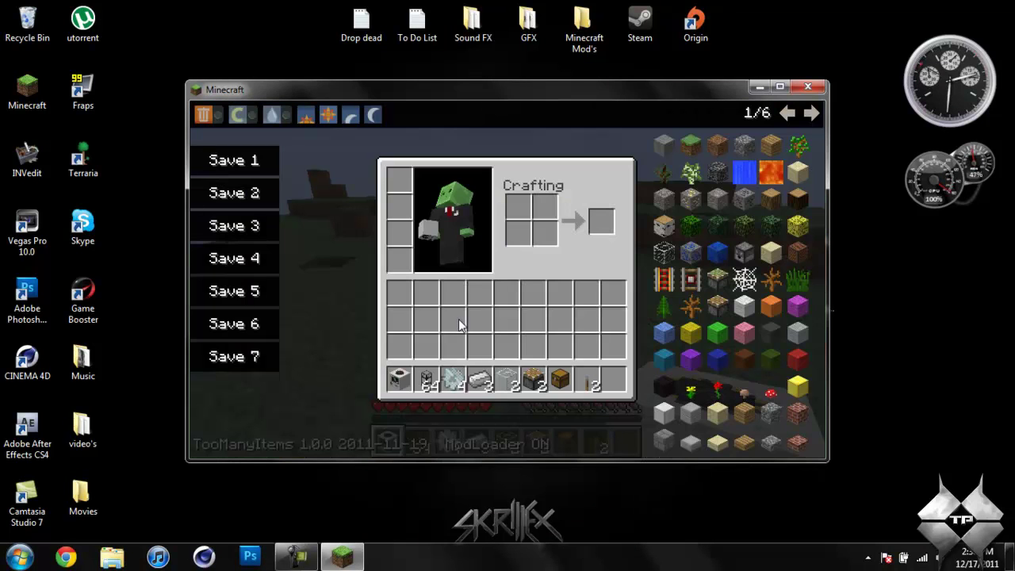
left_click(421, 378)
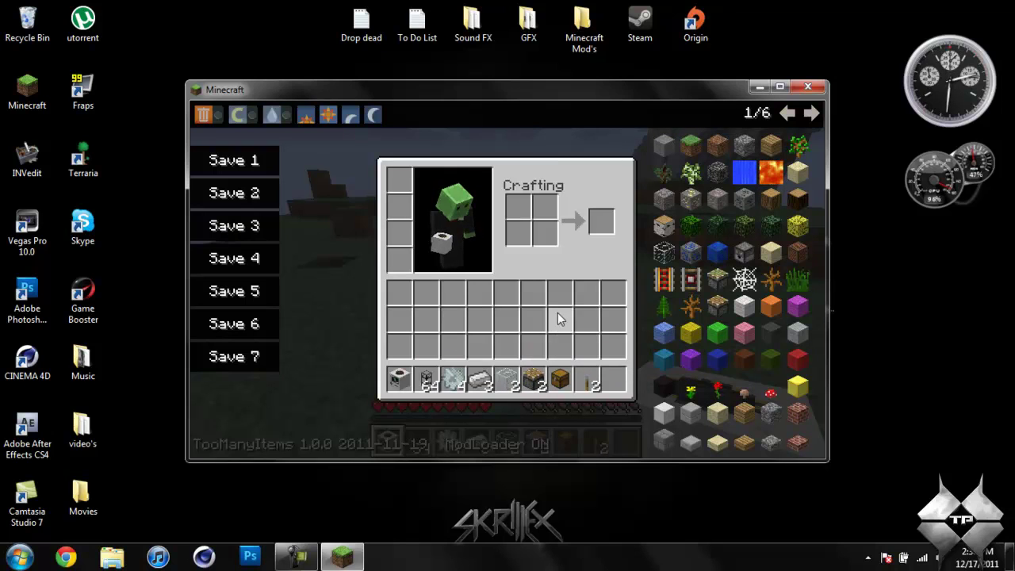
key("e")
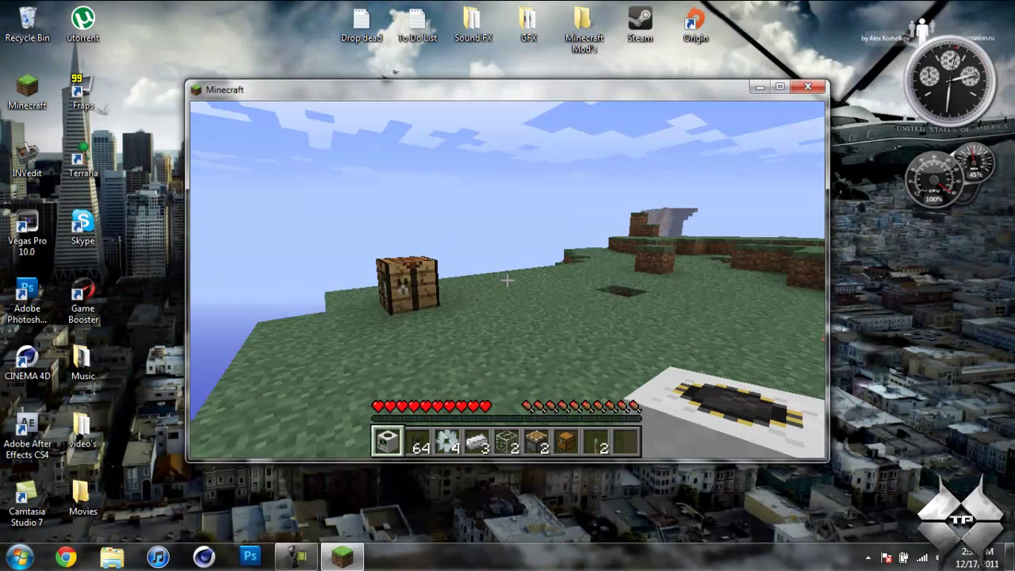
- Open the crafting table and place two gears in each lower corner of the crafting grid
key("w")
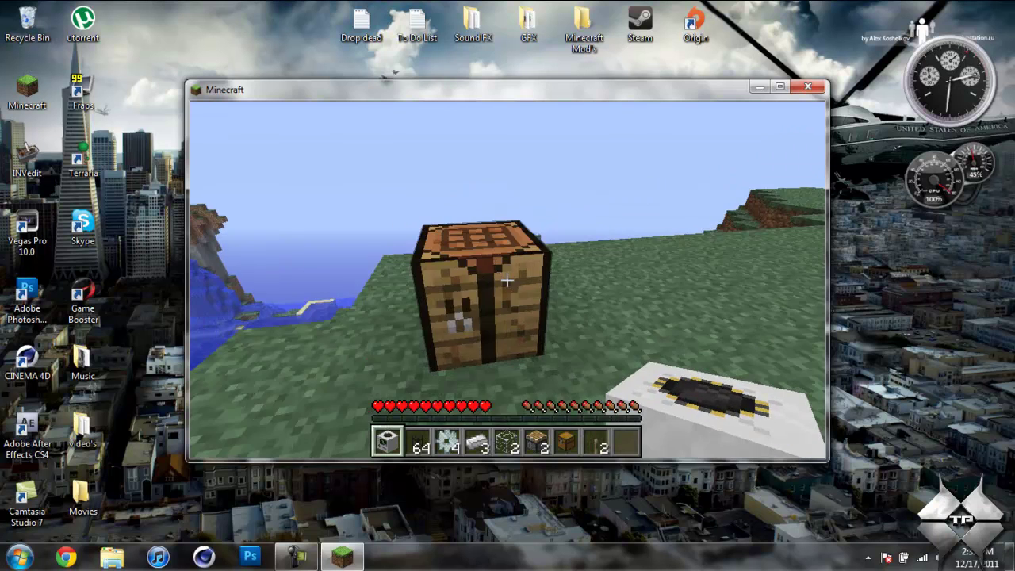
right_click(507, 279)
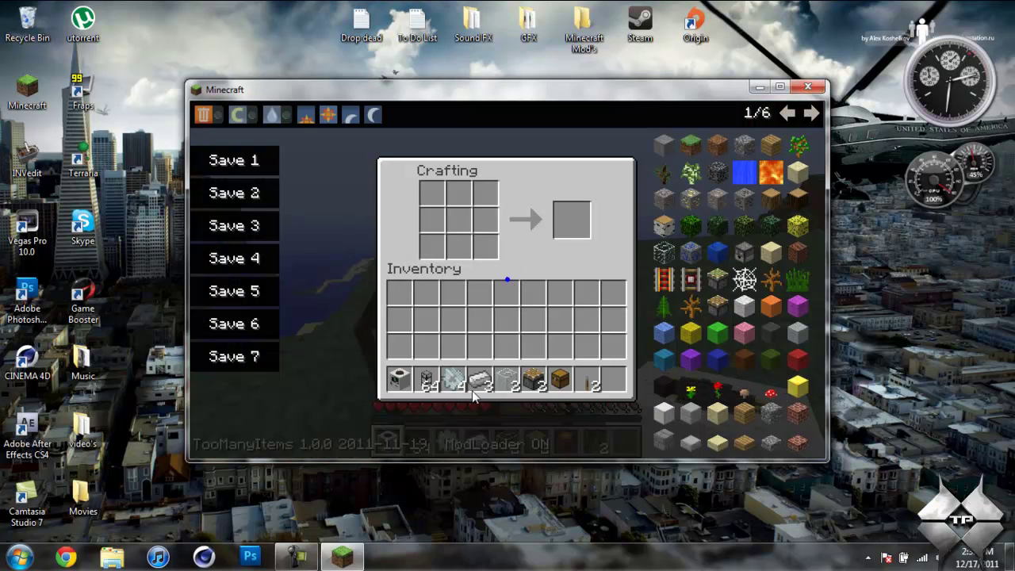
left_click(453, 382)
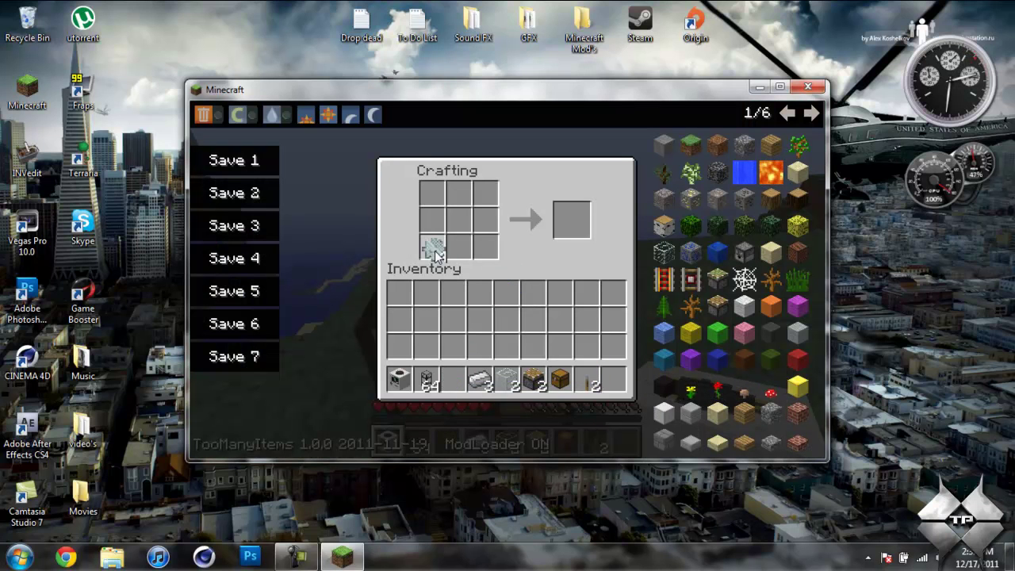
left_click_drag(435, 252, 491, 255)
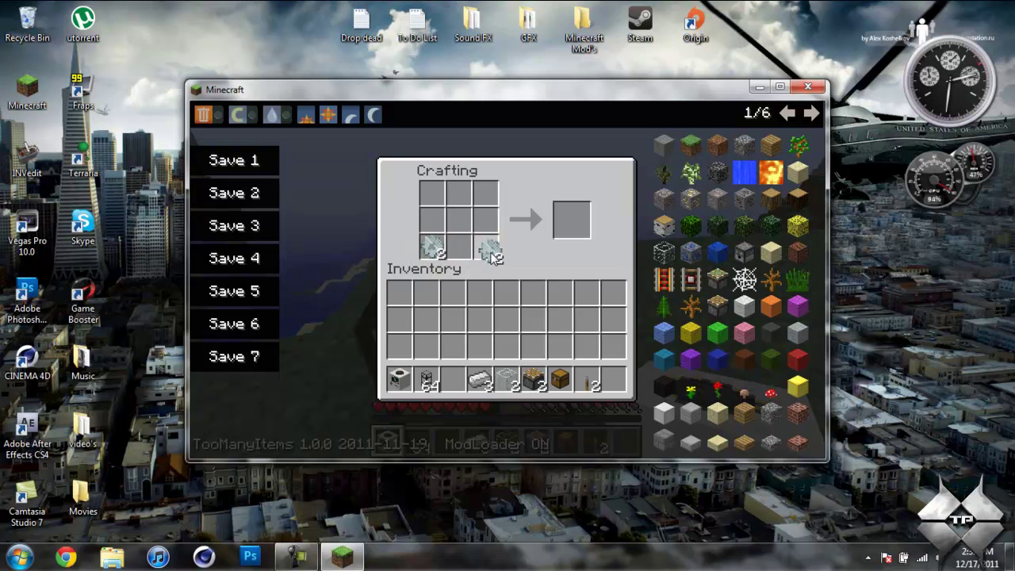
- Fill the upper row of the crafting grid with one iron ingot per slot
left_click(480, 379)
left_click(436, 196)
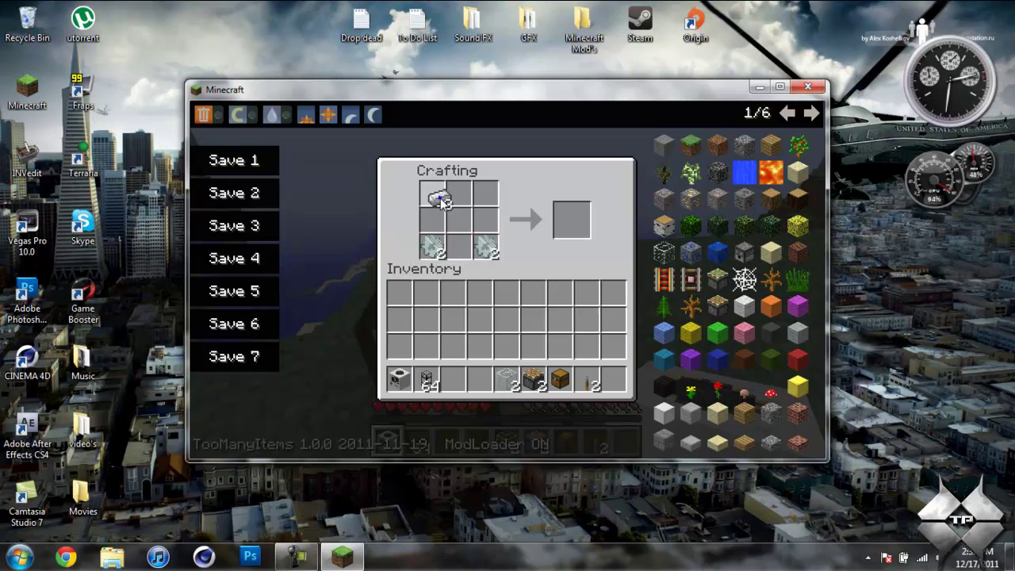
left_click_drag(460, 203, 485, 195)
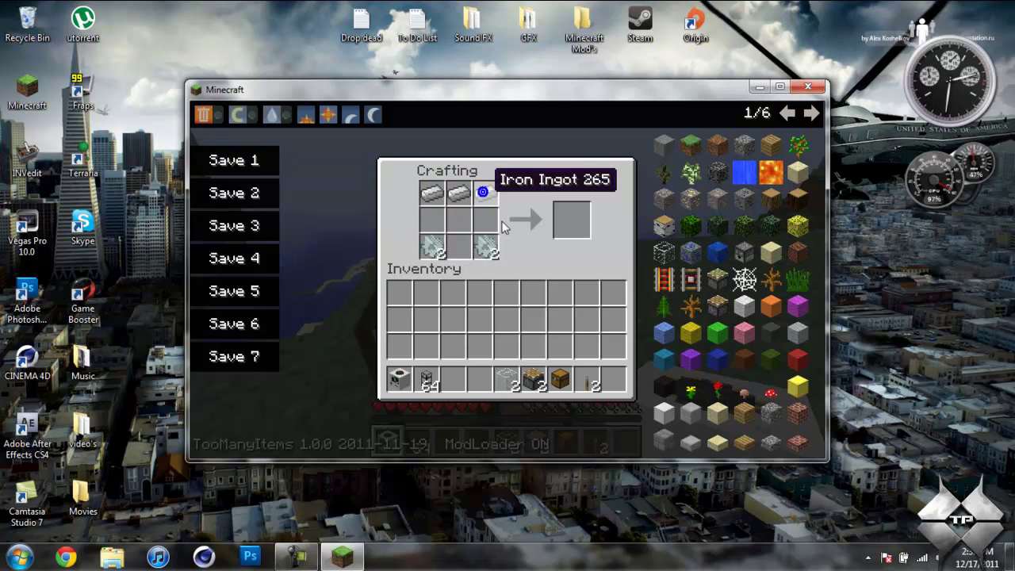
- Get extra iron ingots from the item list, raise each upper-row stack to two and discard the leftover ingot
left_click(811, 113)
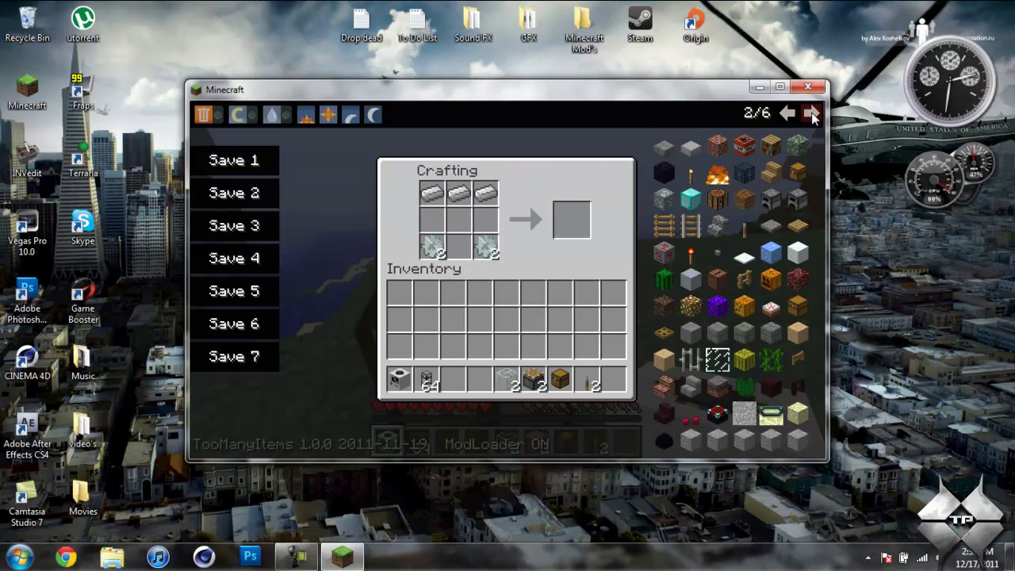
left_click(811, 113)
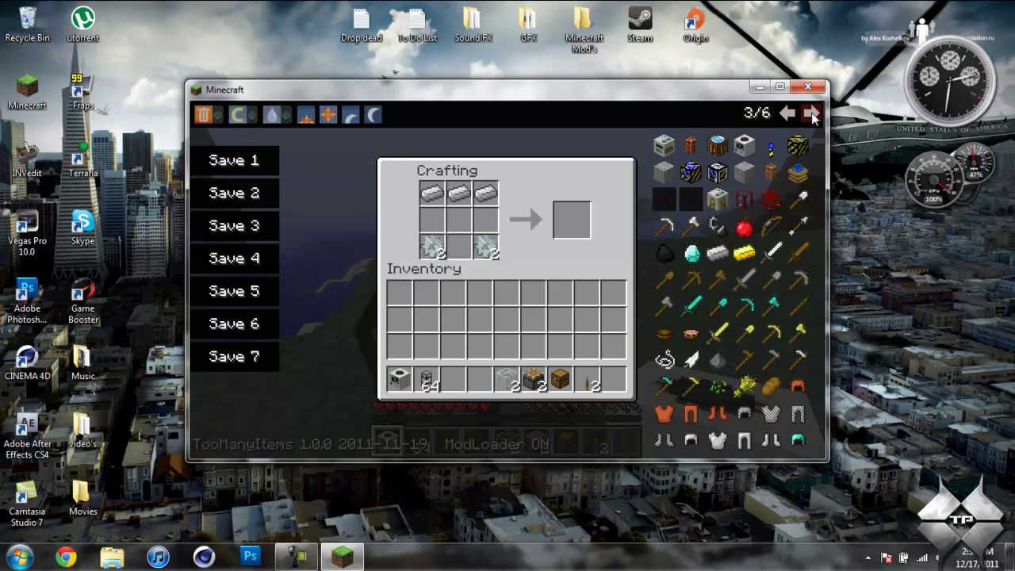
left_click(718, 255)
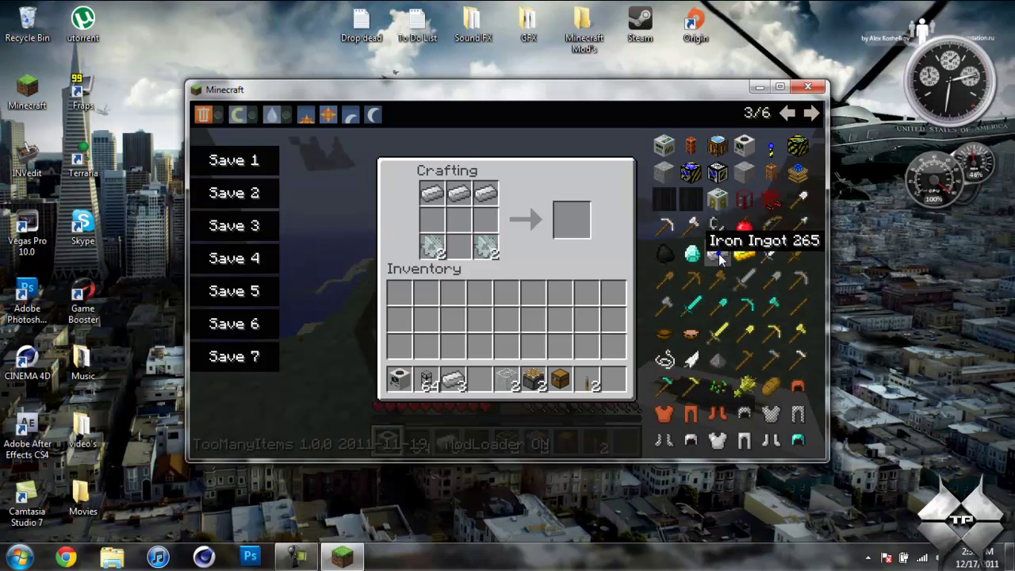
left_click(457, 384)
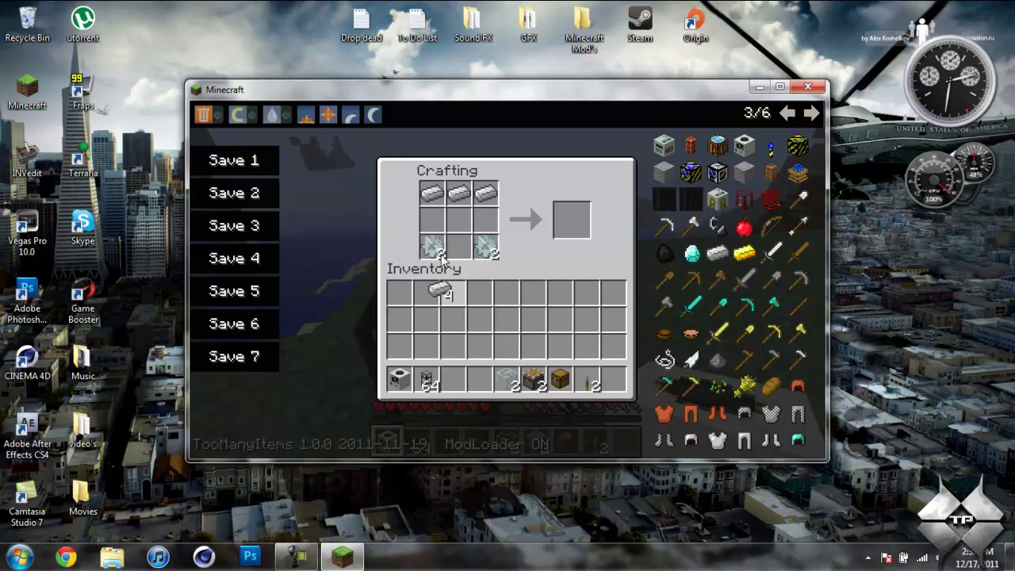
right_click(434, 194)
right_click(452, 194)
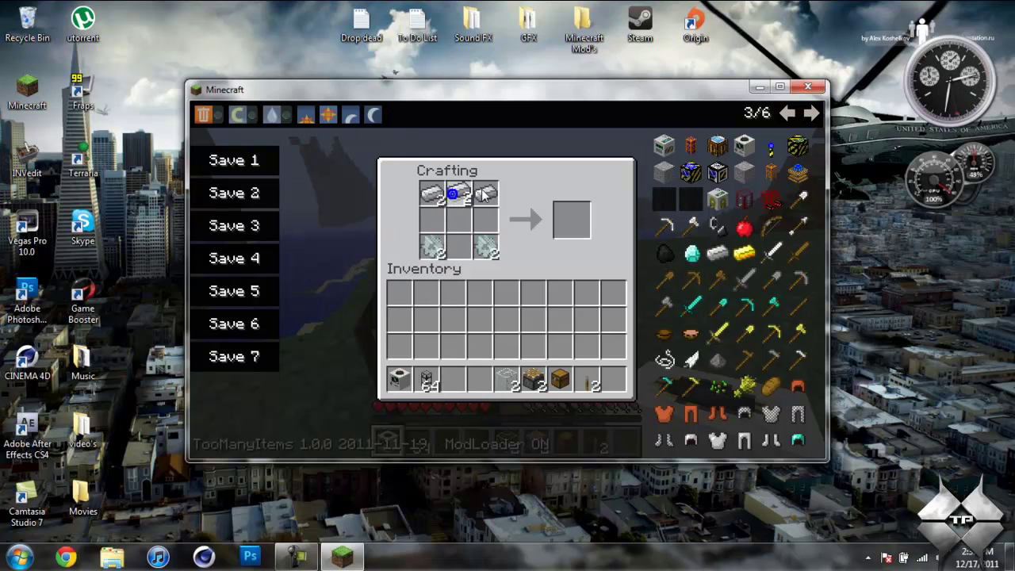
right_click(484, 193)
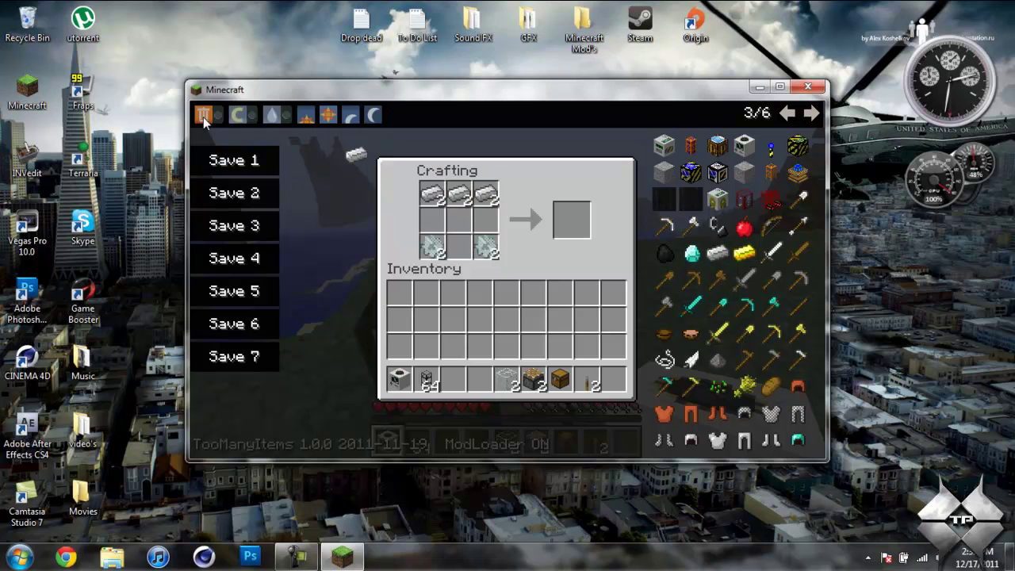
left_click(203, 117)
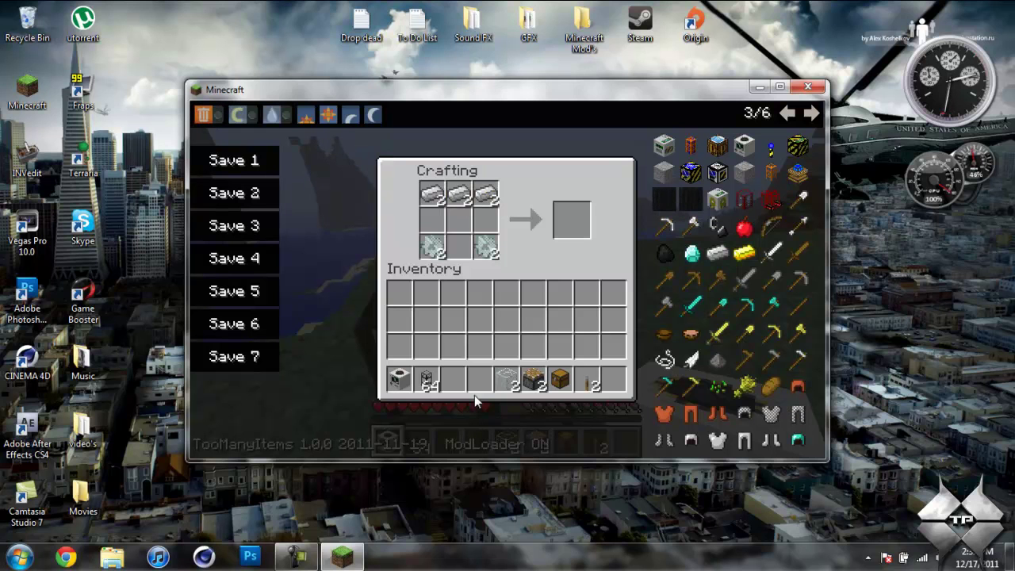
- Place the two glass blocks in the centre crafting slot and the two pistons in the slot below it
left_click(504, 382)
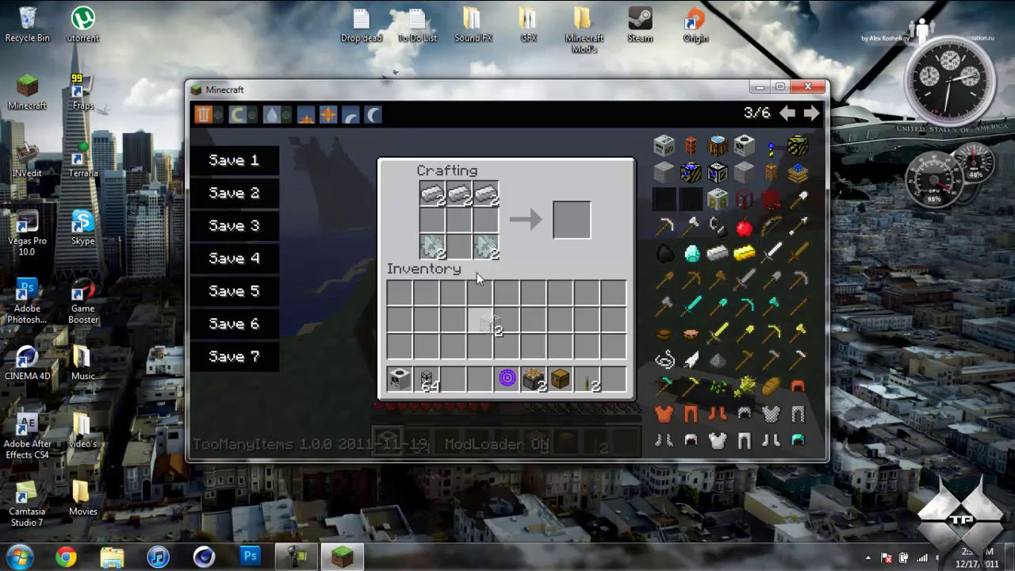
left_click(460, 224)
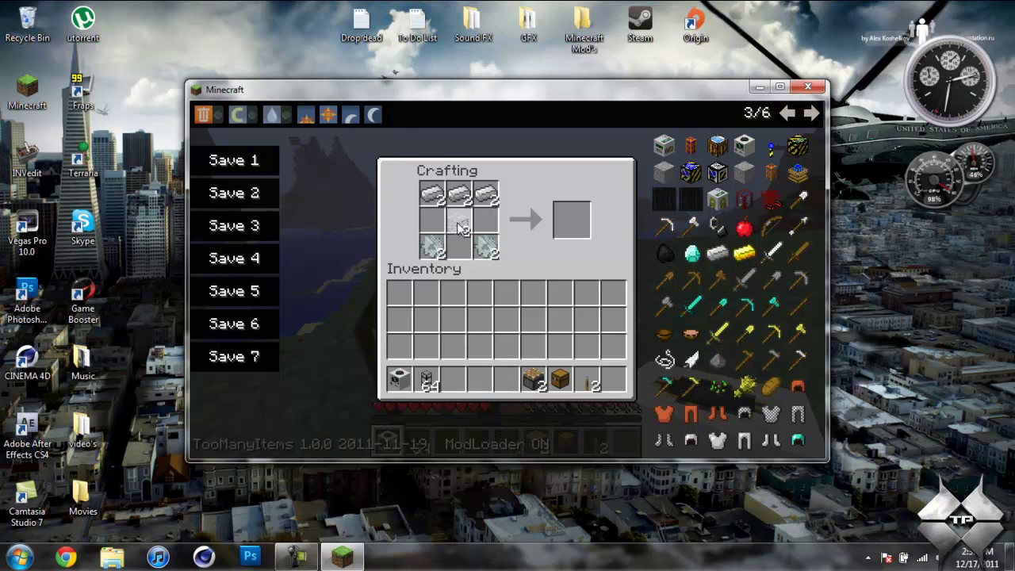
left_click(533, 381)
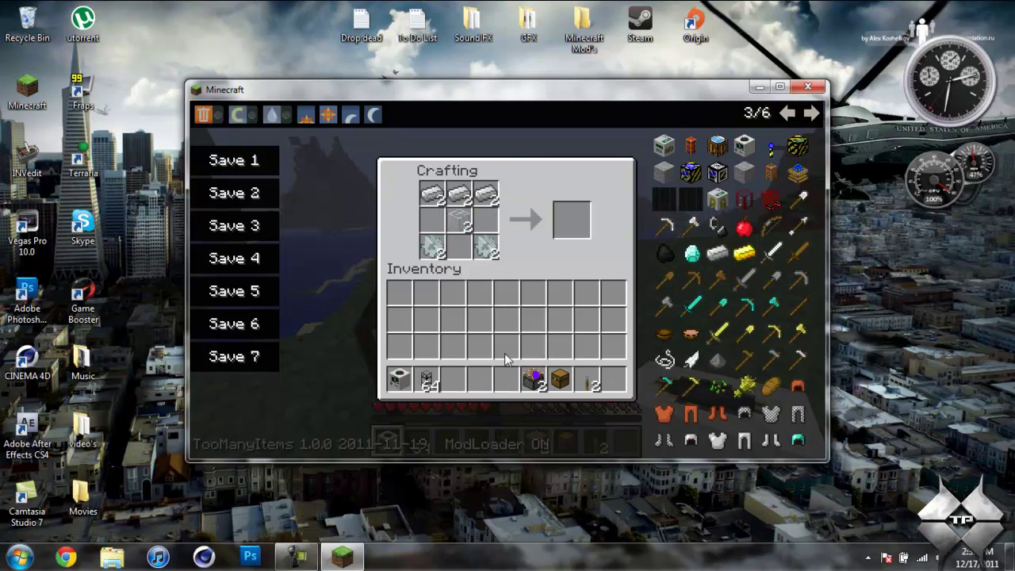
left_click(460, 249)
left_click(460, 250)
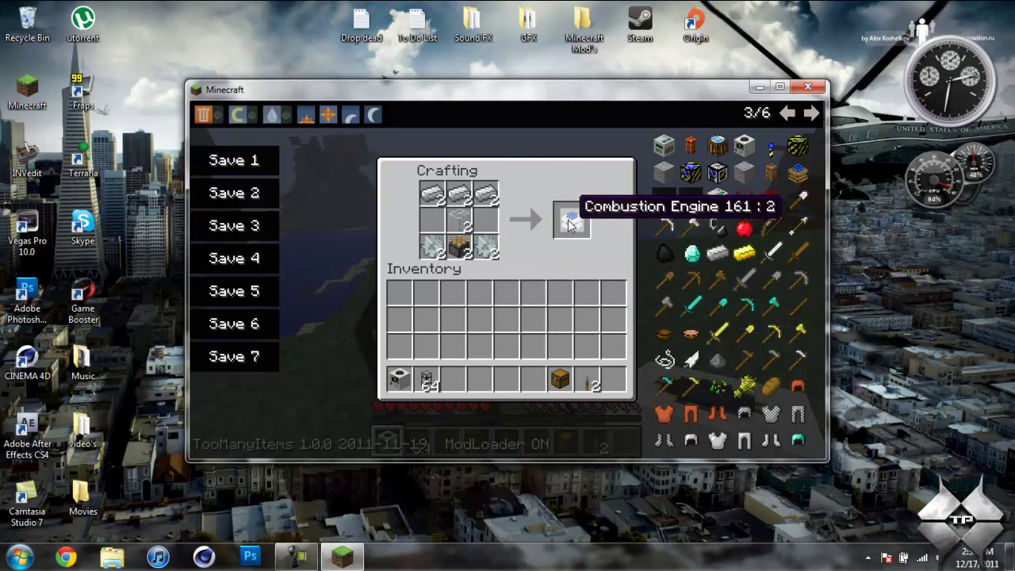
- Craft two Combustion Engines and store them in the third hotbar slot
left_click(570, 224)
left_click(569, 224)
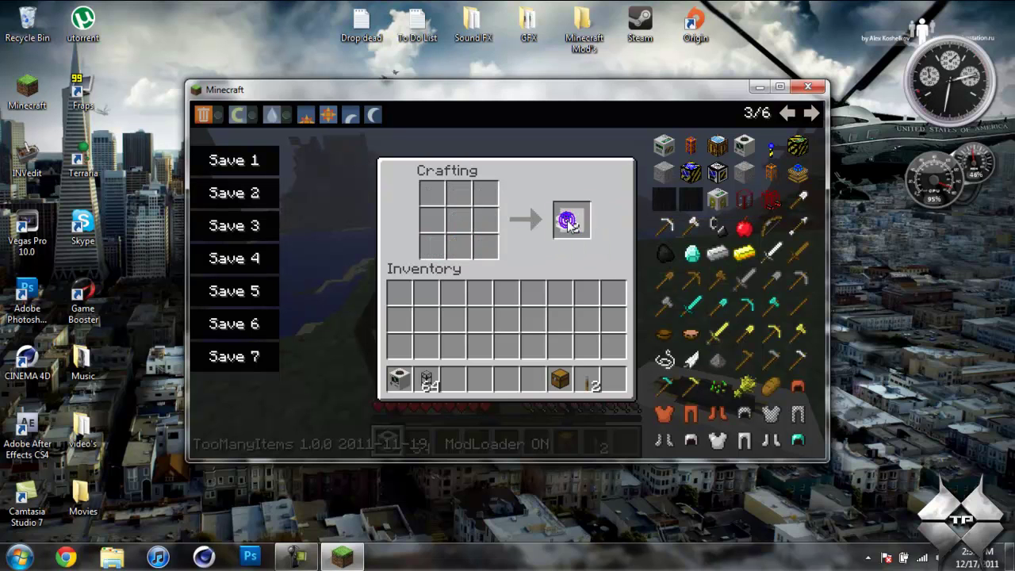
left_click(458, 379)
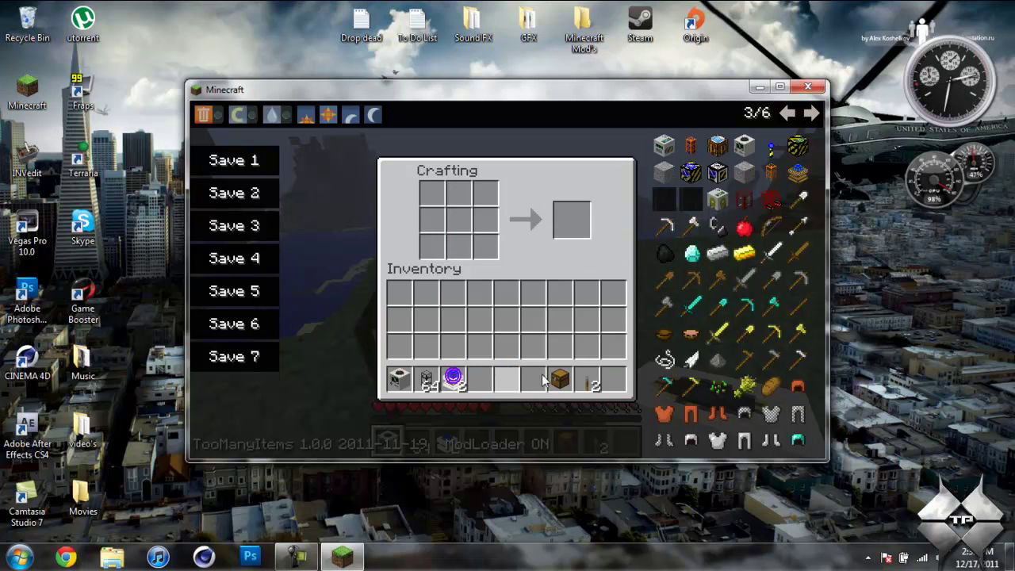
- Move the chest and the remaining stack of two items into the hotbar slots directly after the engines
left_click(559, 379)
left_click(484, 379)
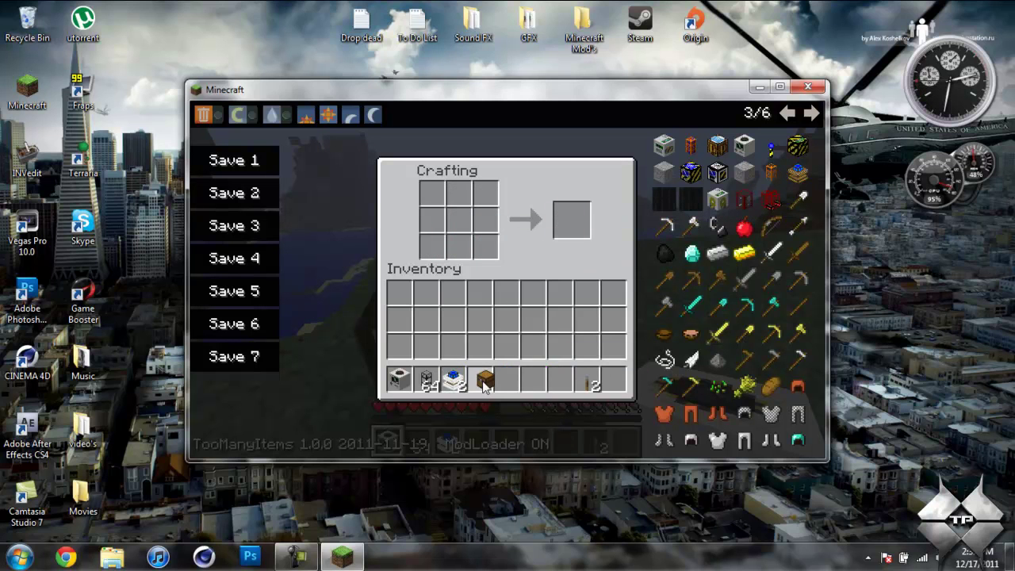
left_click(588, 384)
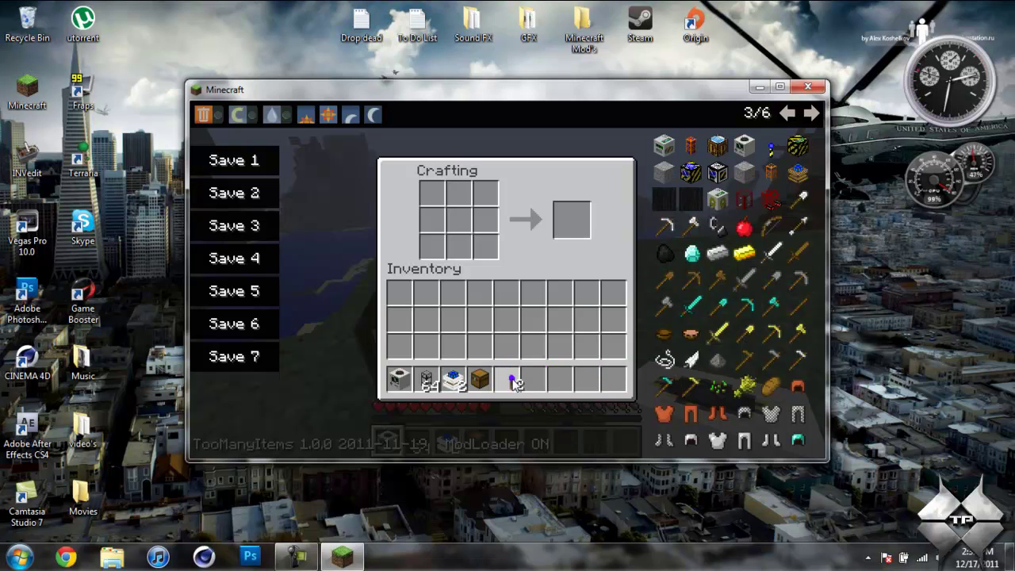
left_click(510, 381)
- Add a second chest to the hotbar from the item list
left_click(786, 114)
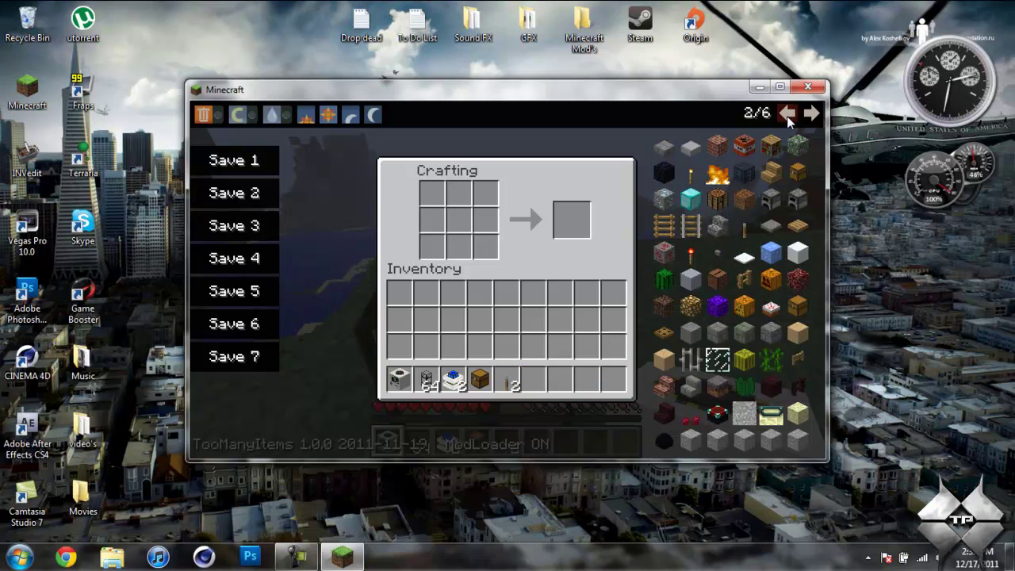
left_click(802, 175)
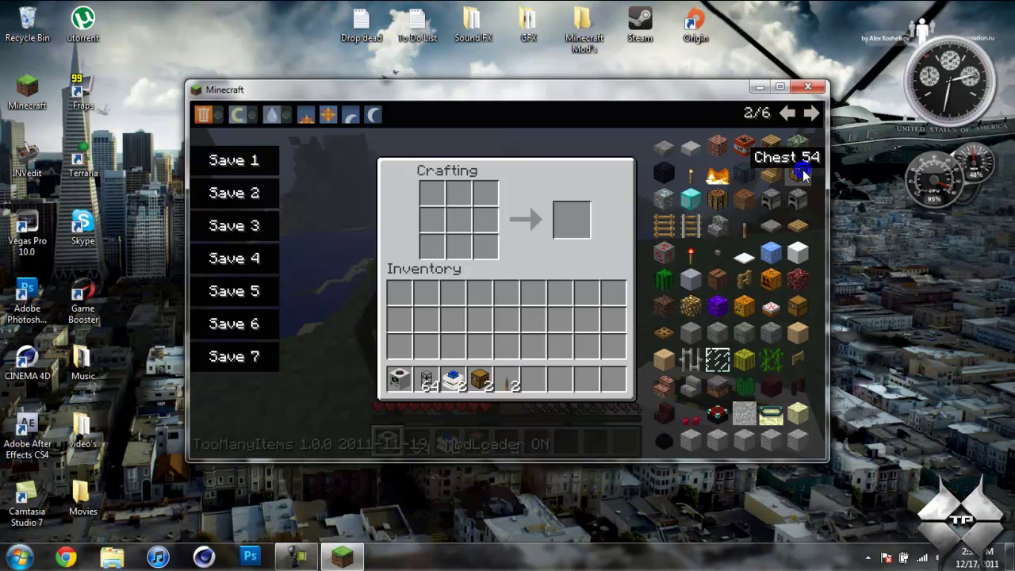
left_click(788, 116)
- Maximize the game window and place the quarry block on the open grass away from the crafting table
left_click(780, 87)
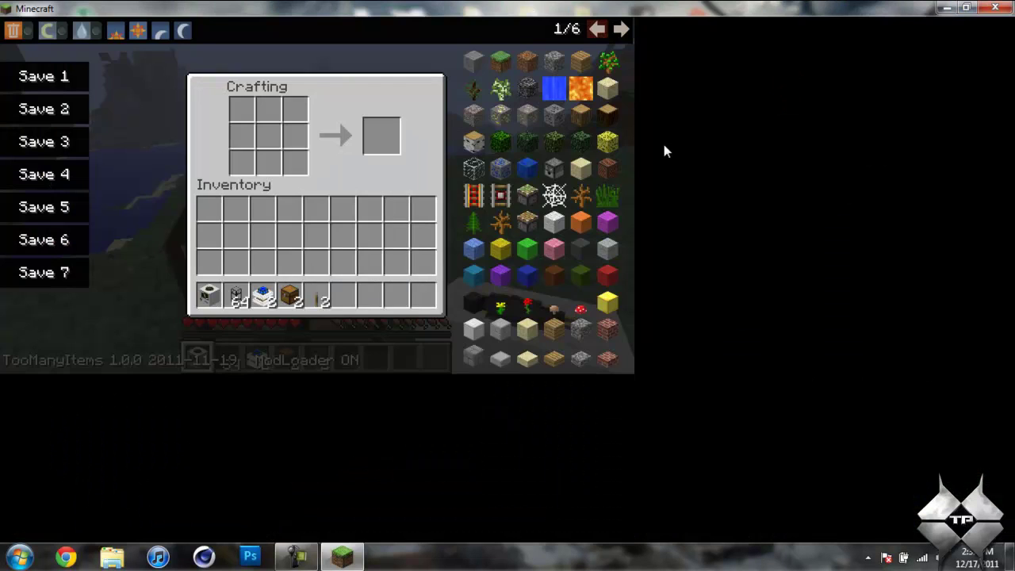
key("Escape")
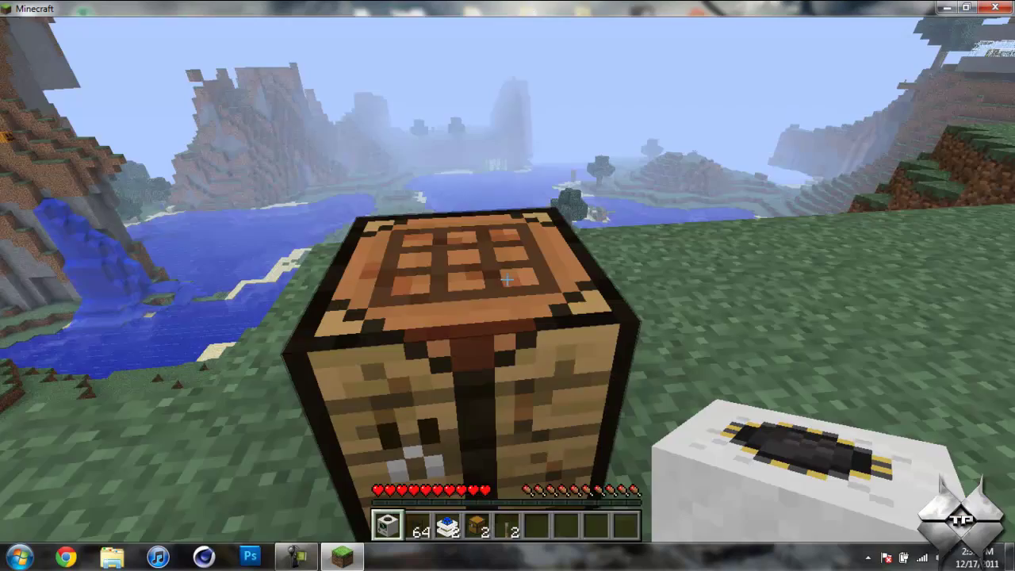
key("s")
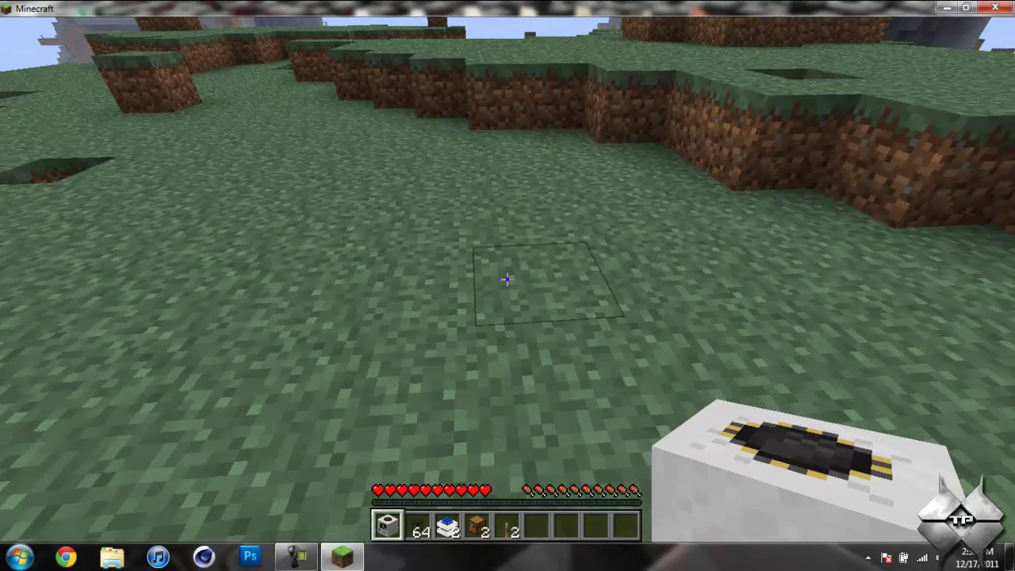
right_click(506, 278)
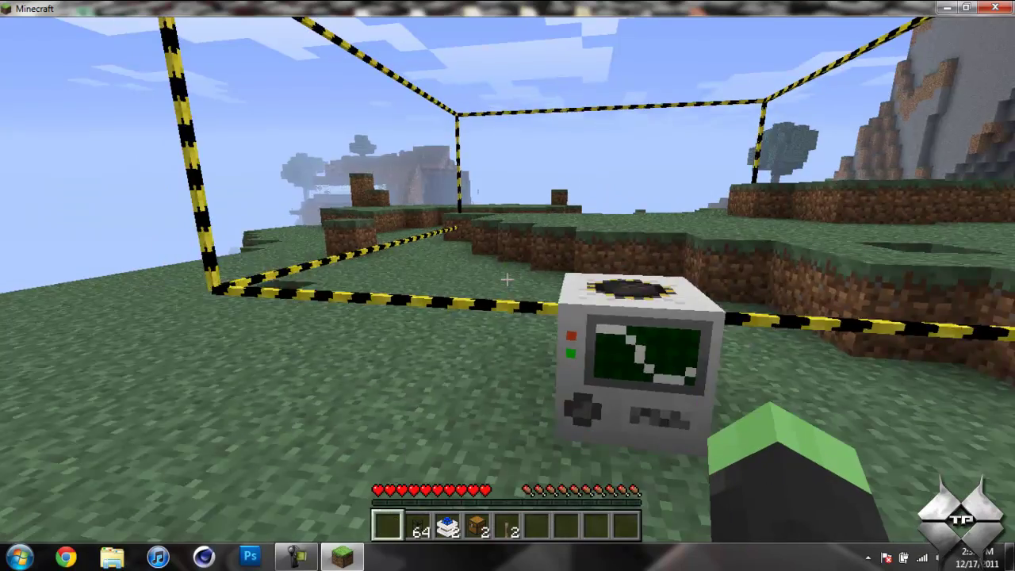
- Attach a Combustion Engine to each side of the quarry block and place the double chest and two levers beside them
key("w")
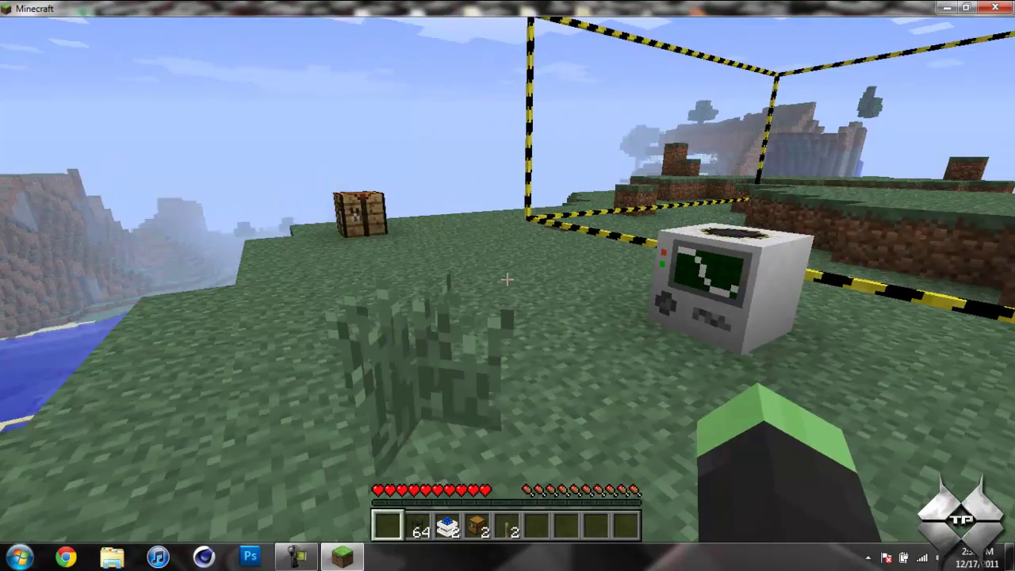
scroll(507, 279, "down", 1)
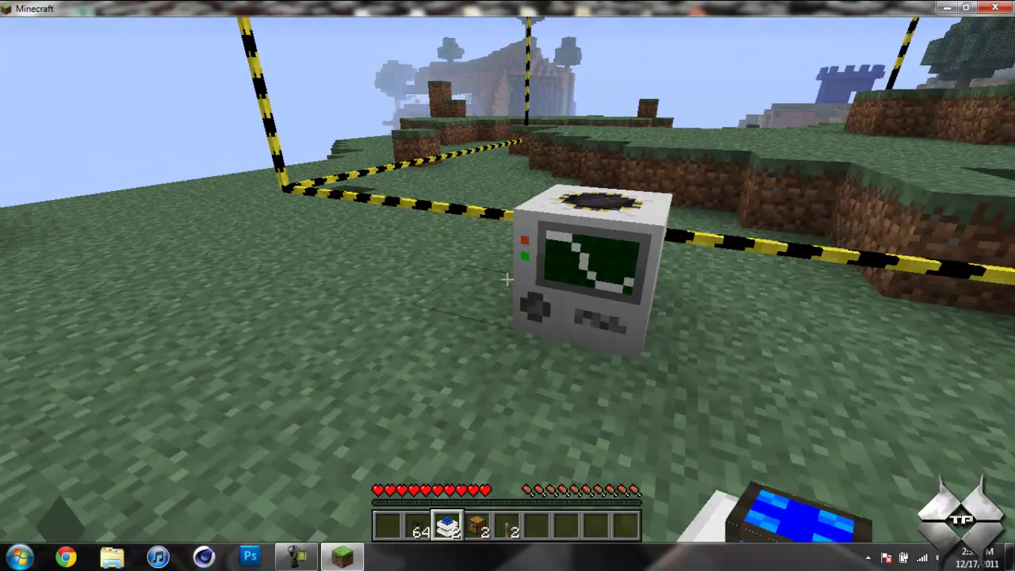
key("w")
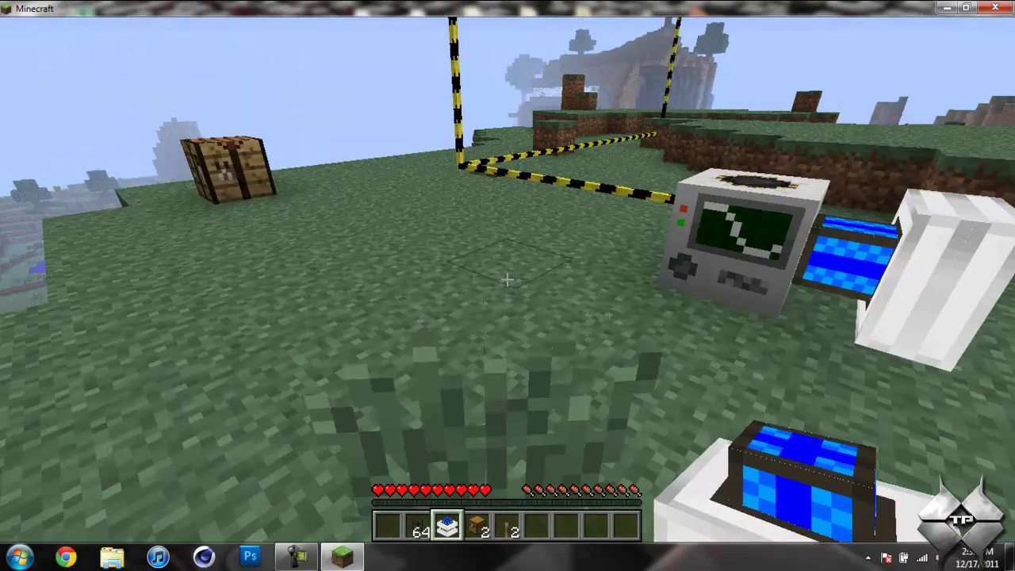
key("w")
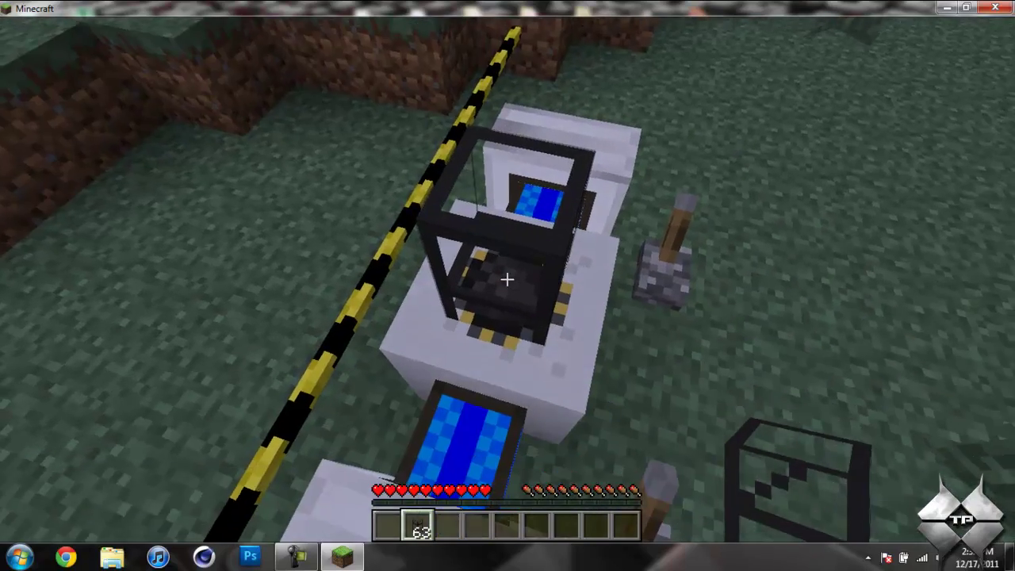
- Stack pipes upward from the top of the quarry block and start the horizontal run toward the chest
right_click(507, 280)
key("s")
key("s")
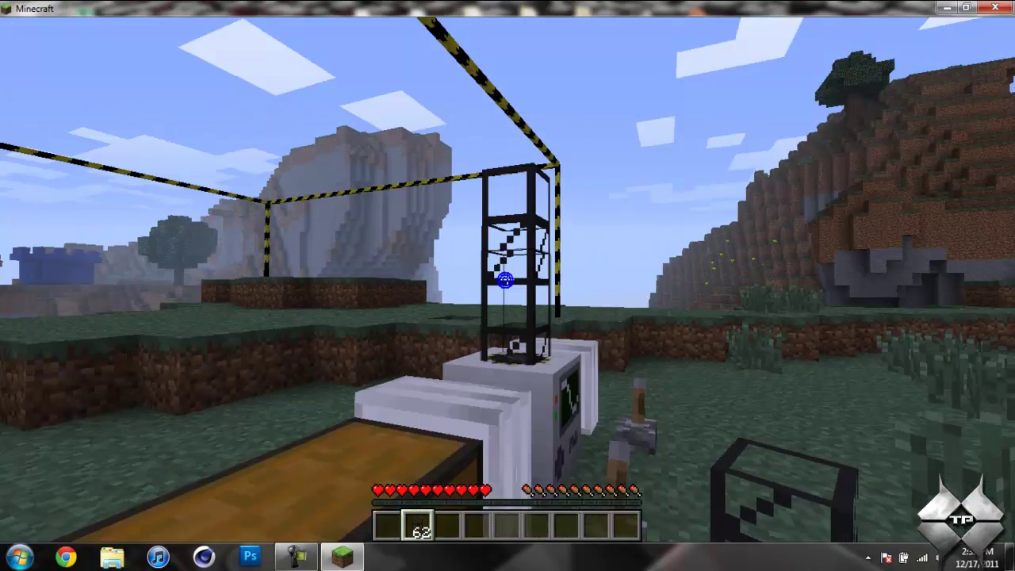
key("w")
right_click(507, 279)
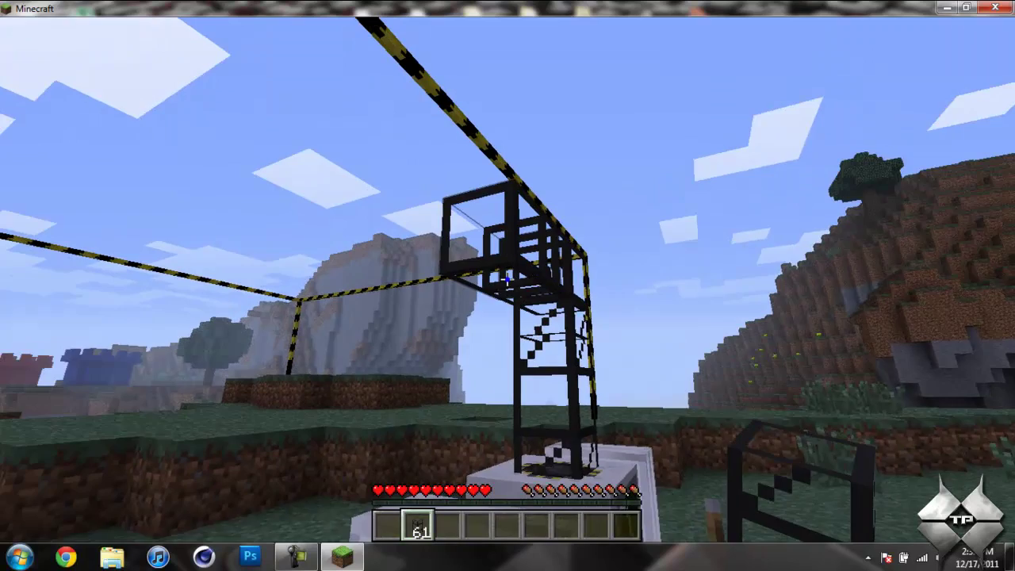
- Extend the raised pipe sideways past the engine and bring it down onto the top of the double chest
right_click(508, 279)
key("s")
right_click(507, 279)
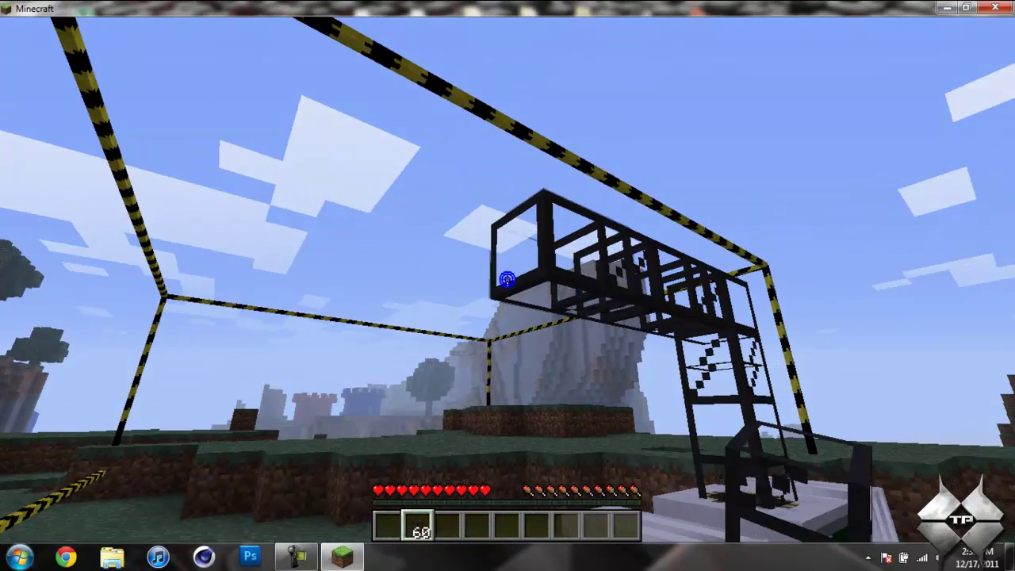
right_click(507, 279)
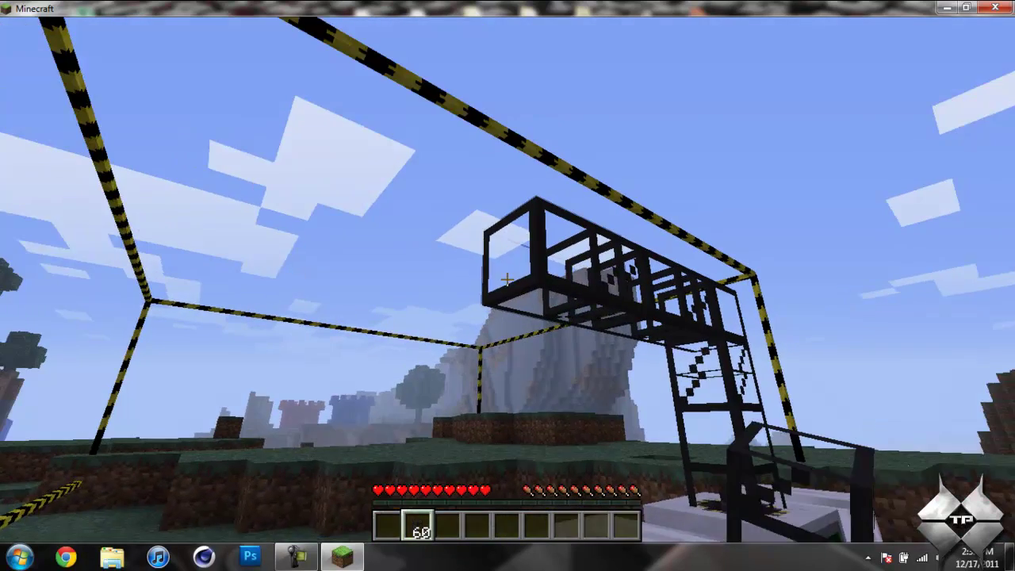
key("w")
right_click(508, 280)
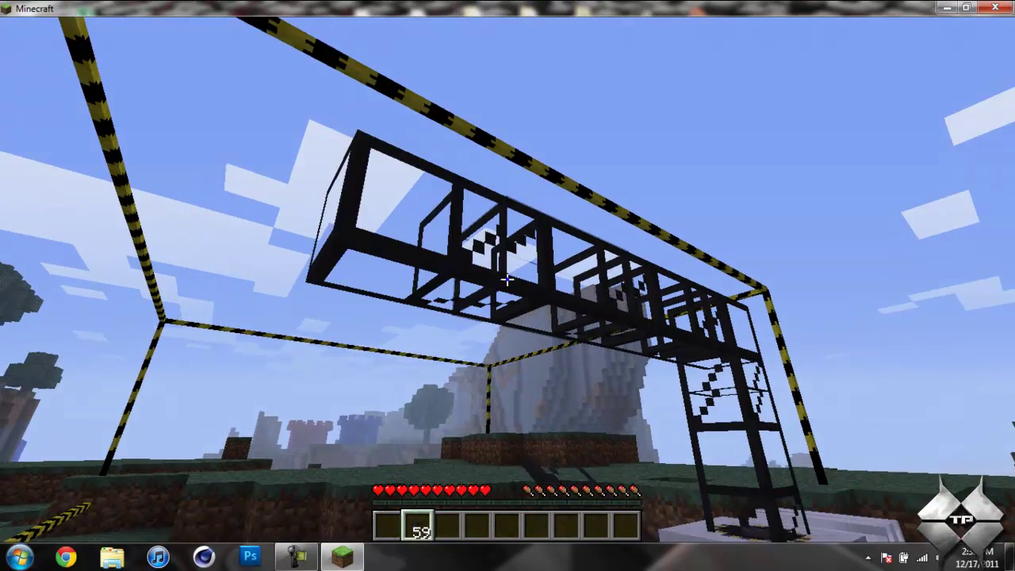
right_click(508, 279)
right_click(507, 279)
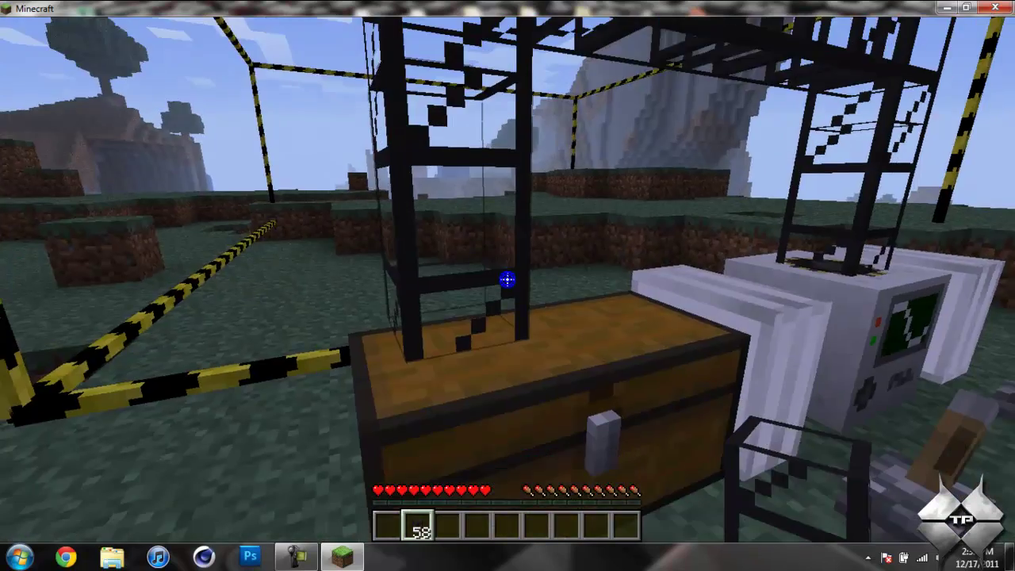
- Set the world's time to daytime
key("s")
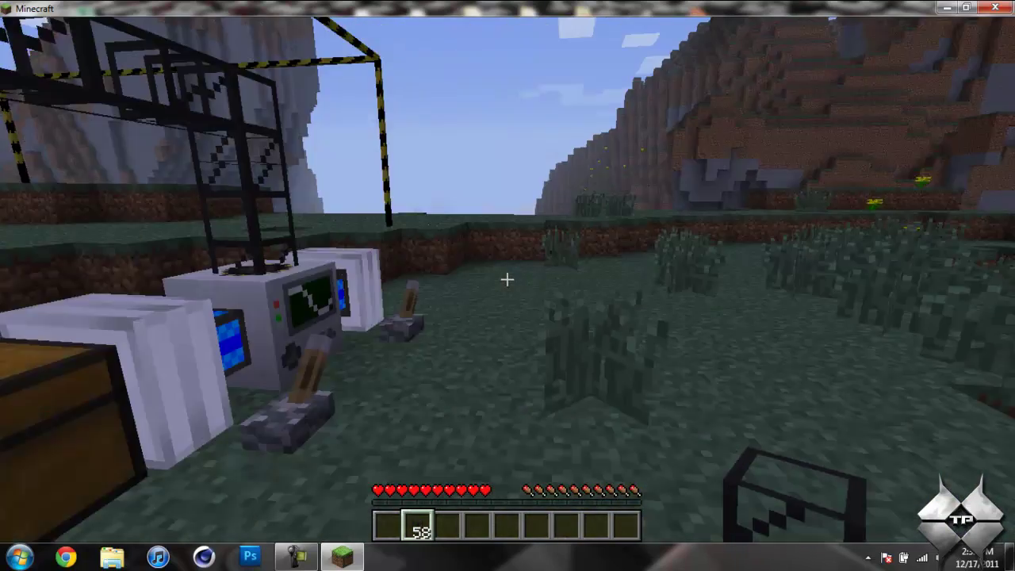
key("w")
key("Escape")
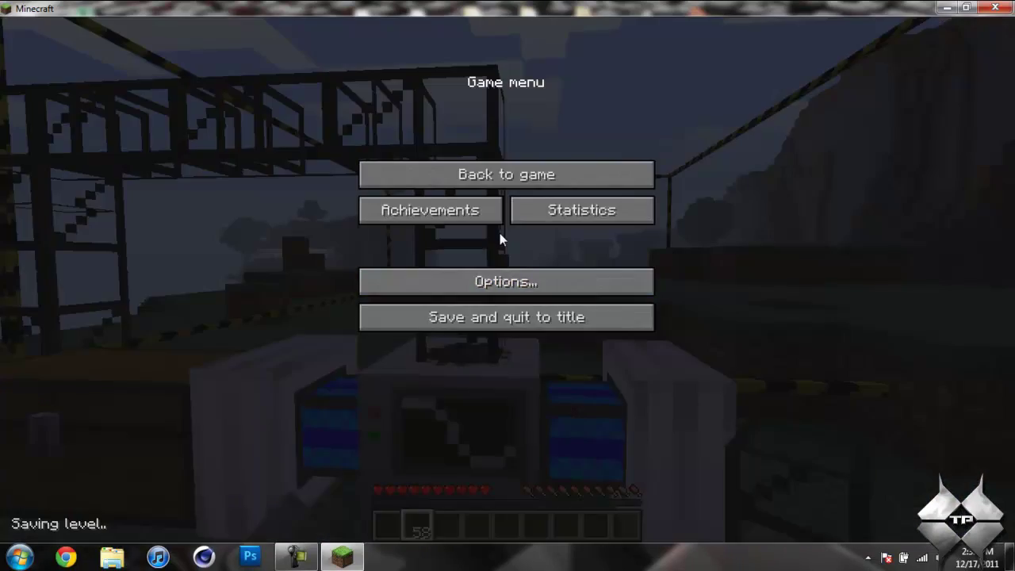
key("Escape")
key("e")
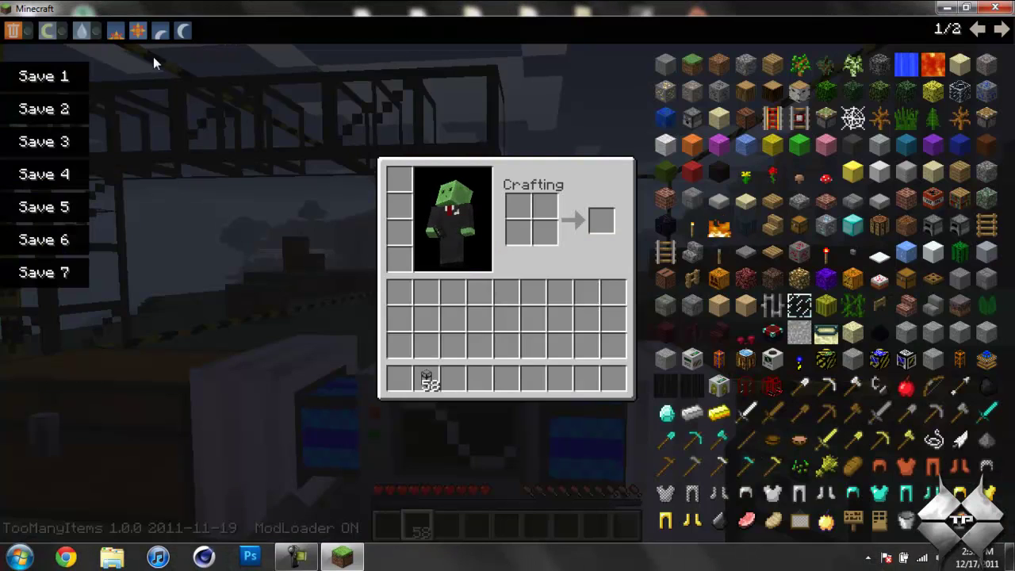
left_click(131, 33)
key("e")
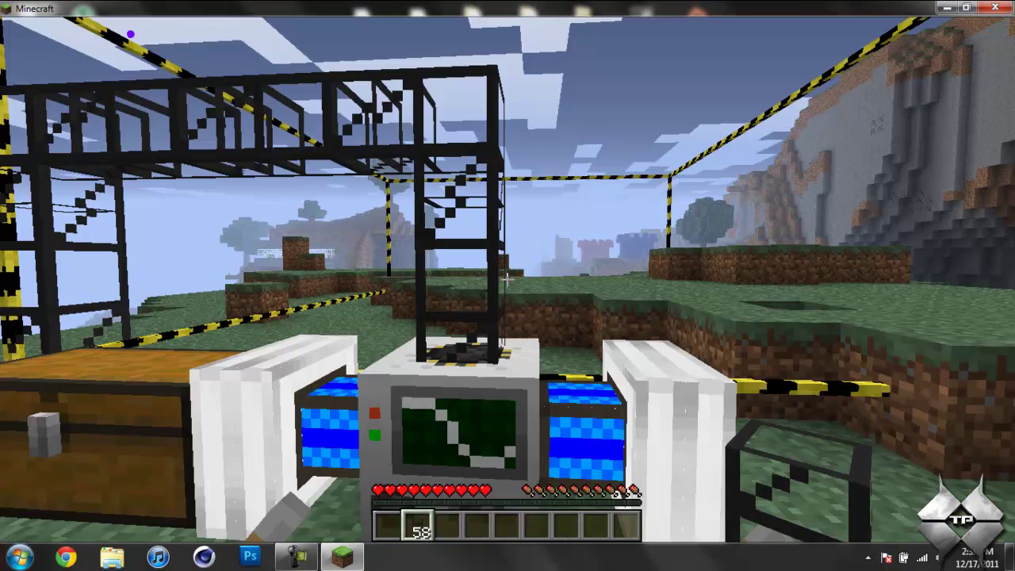
- Flip the levers in front of both Combustion Engines
key("s")
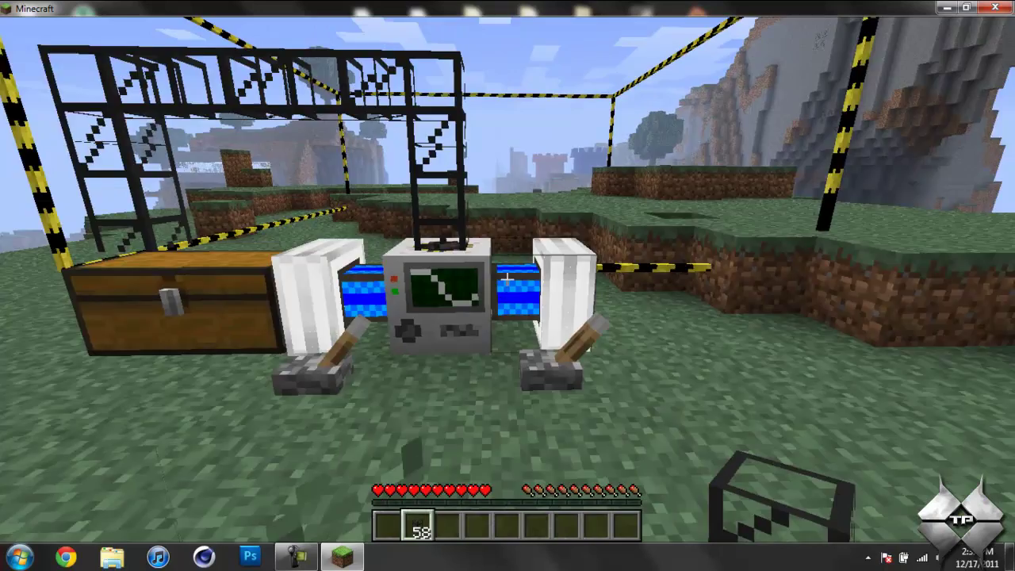
key("w")
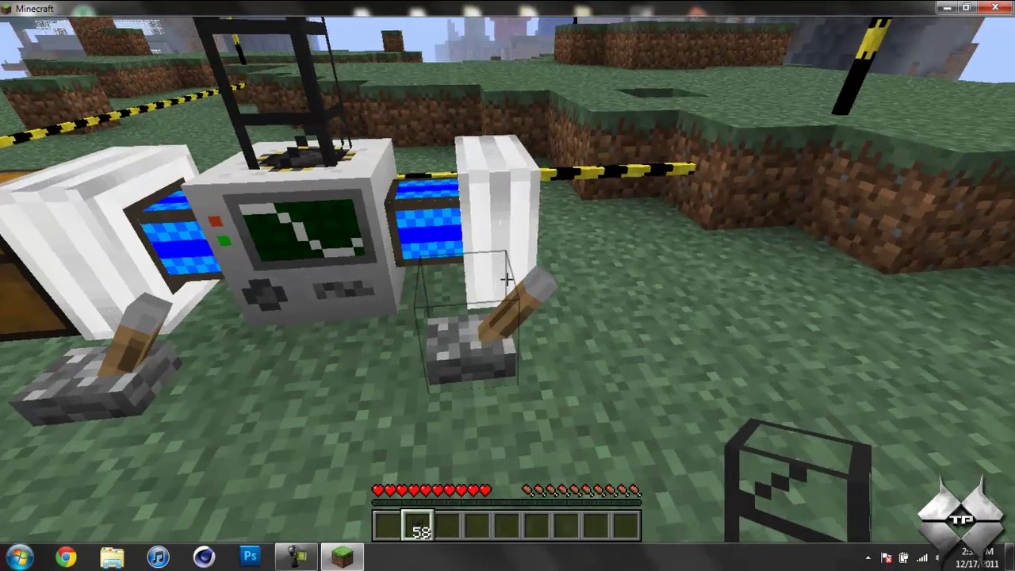
left_click(507, 279)
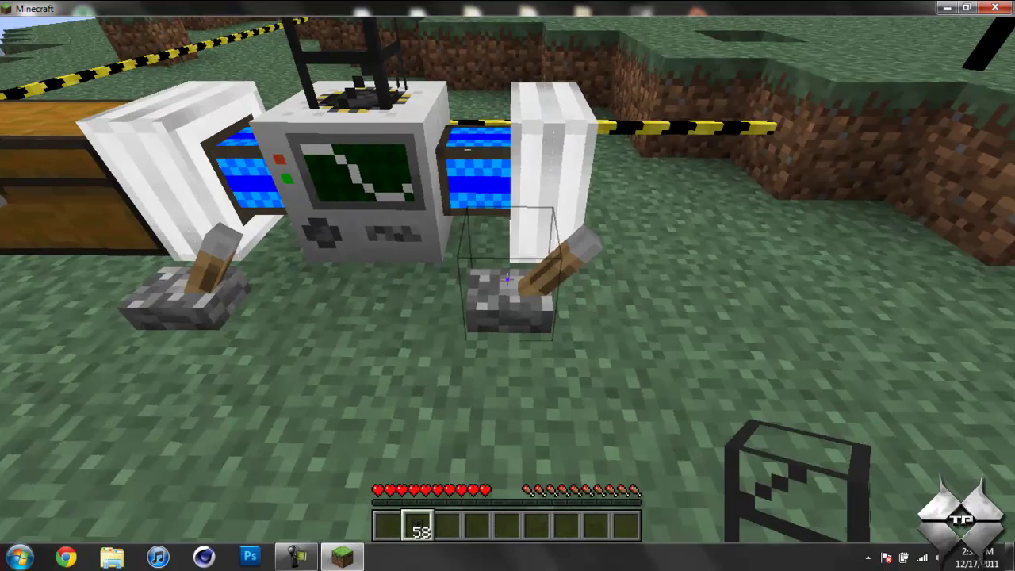
right_click(507, 279)
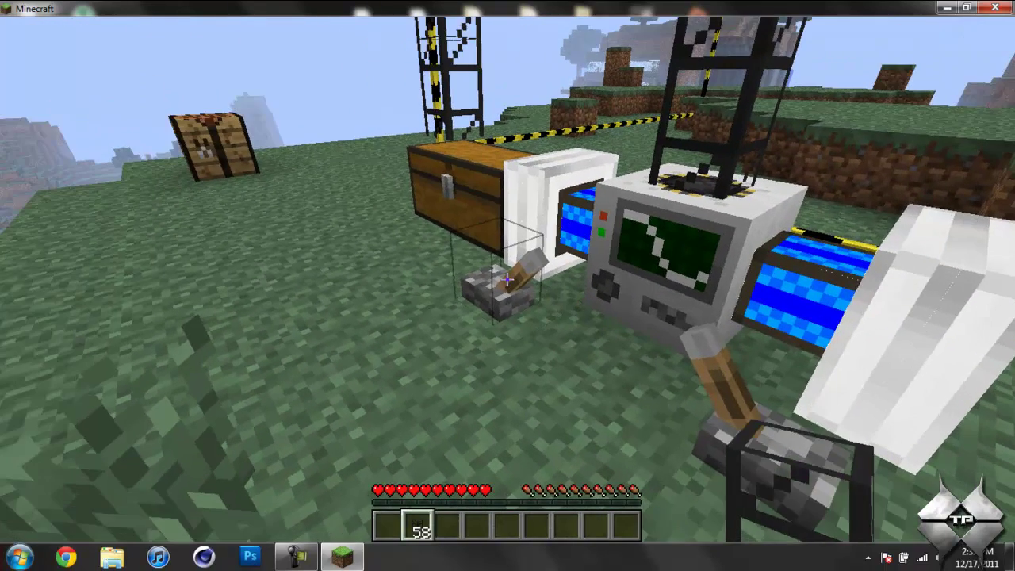
right_click(507, 279)
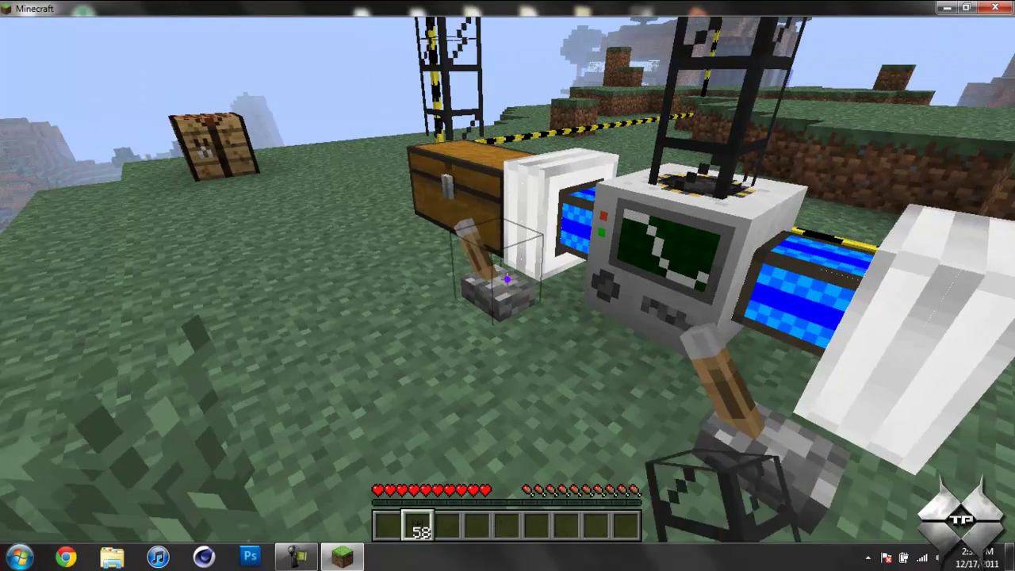
key("d")
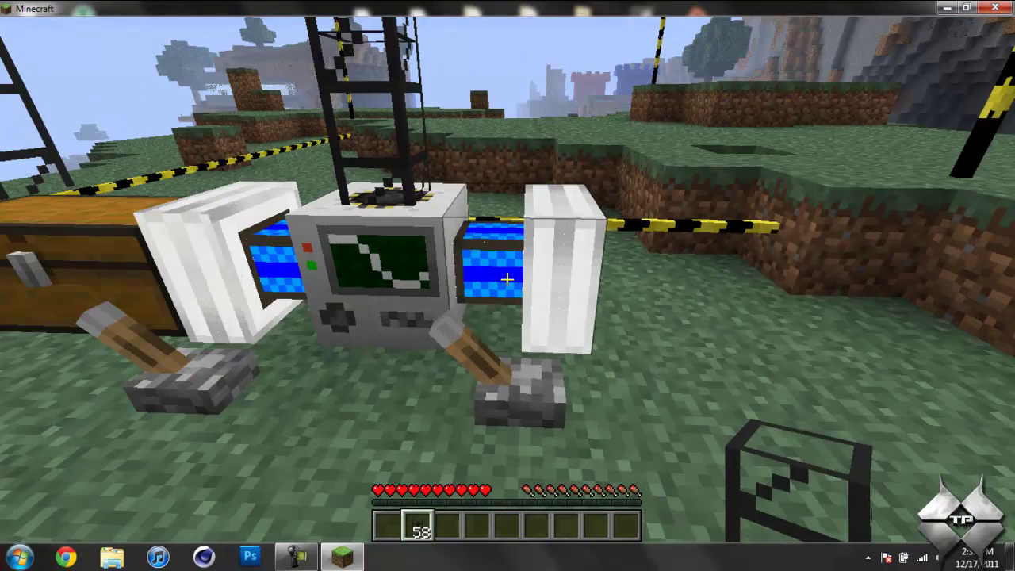
- Add four Fuel Buckets to the hotbar from the item list
key("e")
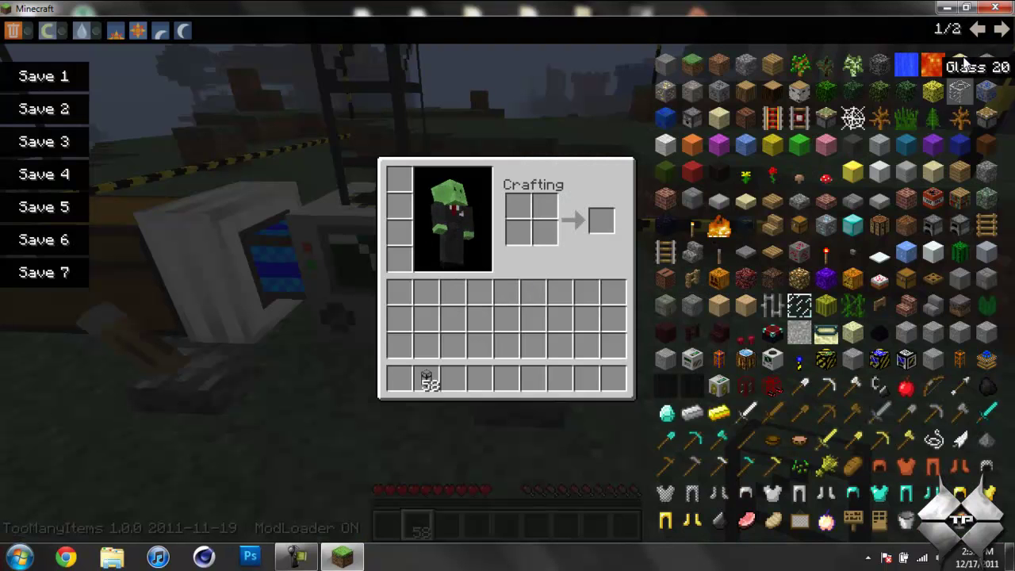
left_click(1003, 30)
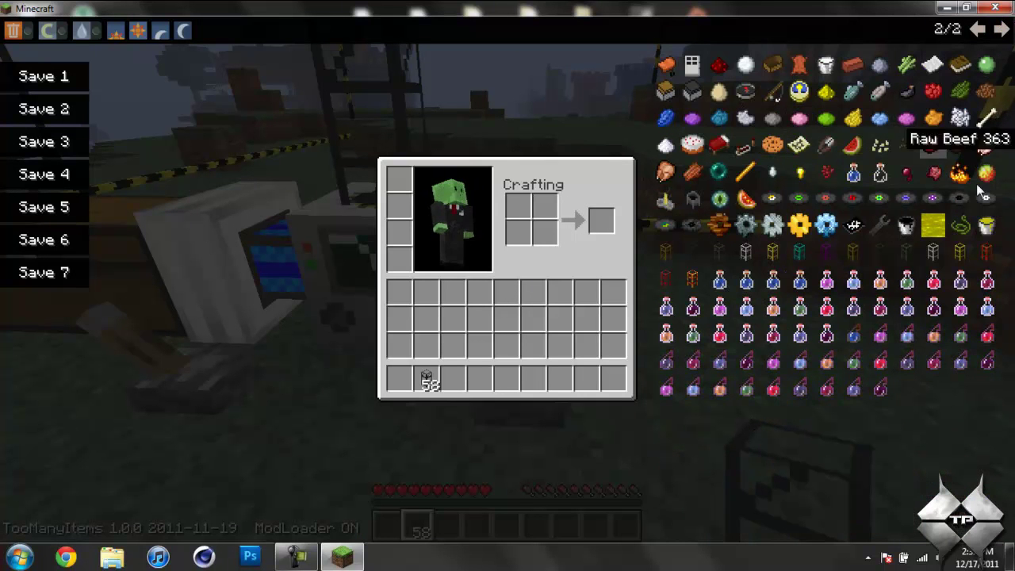
left_click(997, 228)
left_click(998, 228)
left_click(997, 228)
left_click(998, 227)
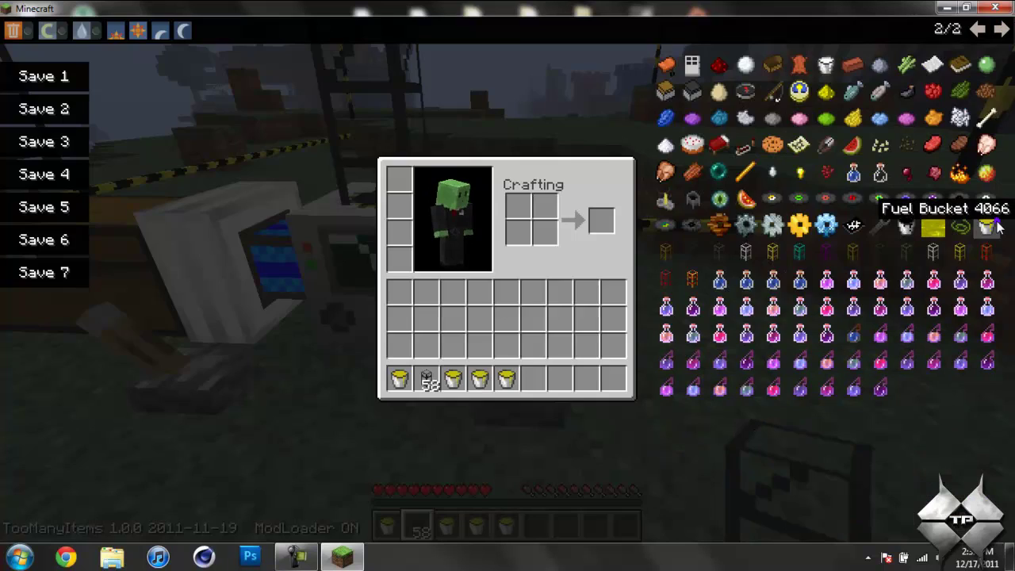
key("e")
- Fill each of the two Combustion Engines with two Fuel Buckets and take out the emptied buckets
scroll(507, 279, "up", 1)
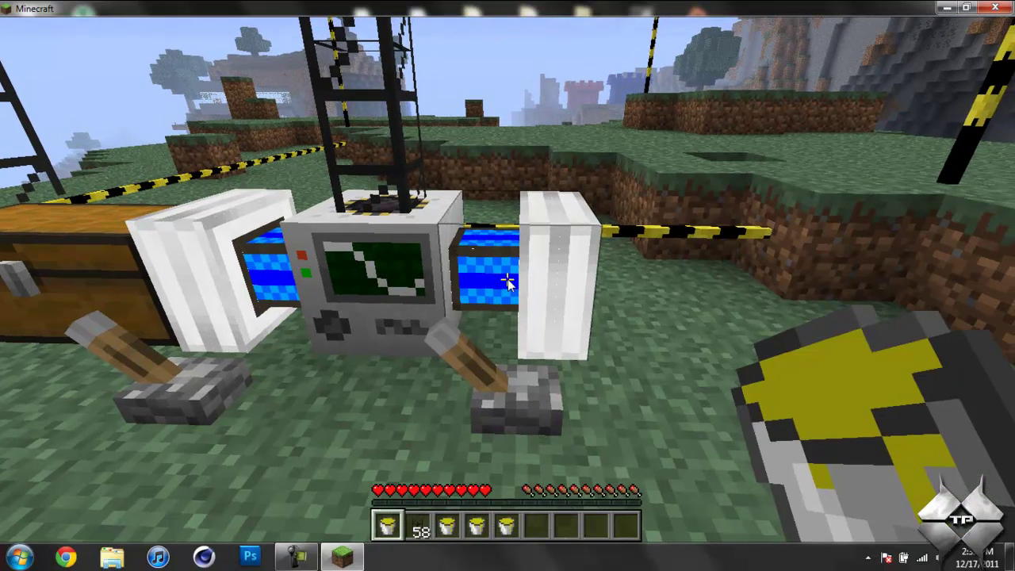
right_click(508, 279)
left_click(398, 379)
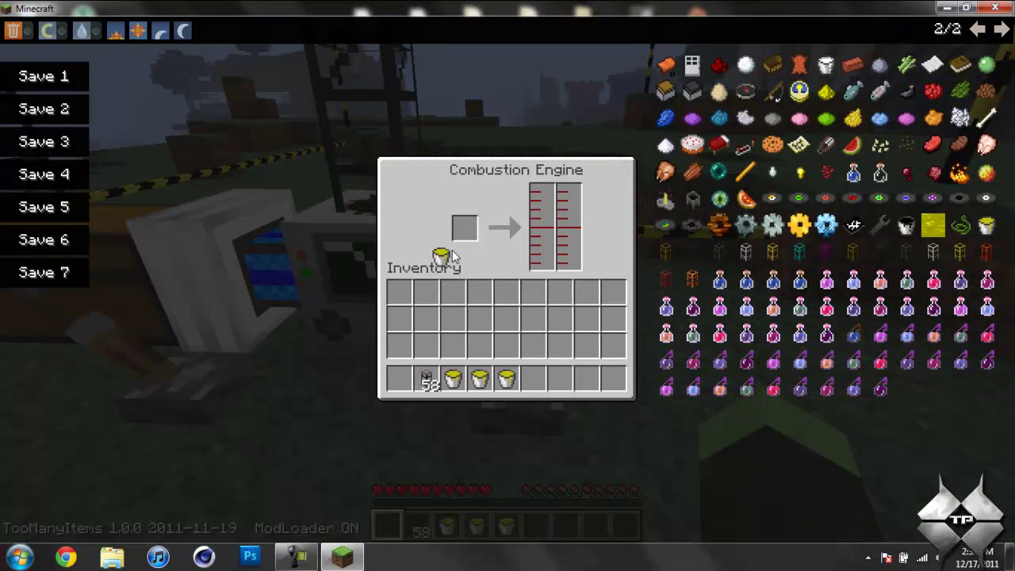
left_click(464, 228)
left_click(453, 377)
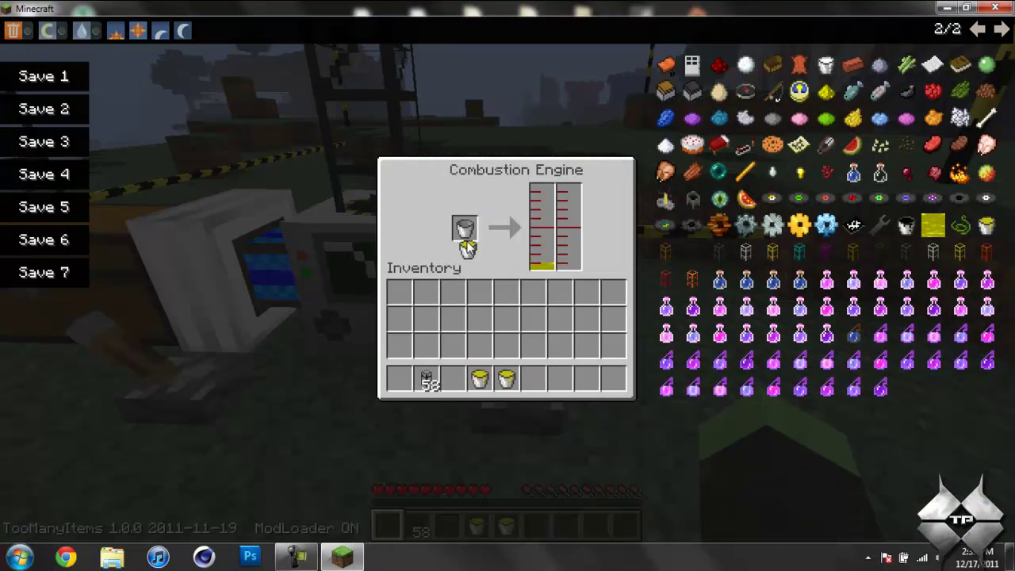
left_click(466, 230)
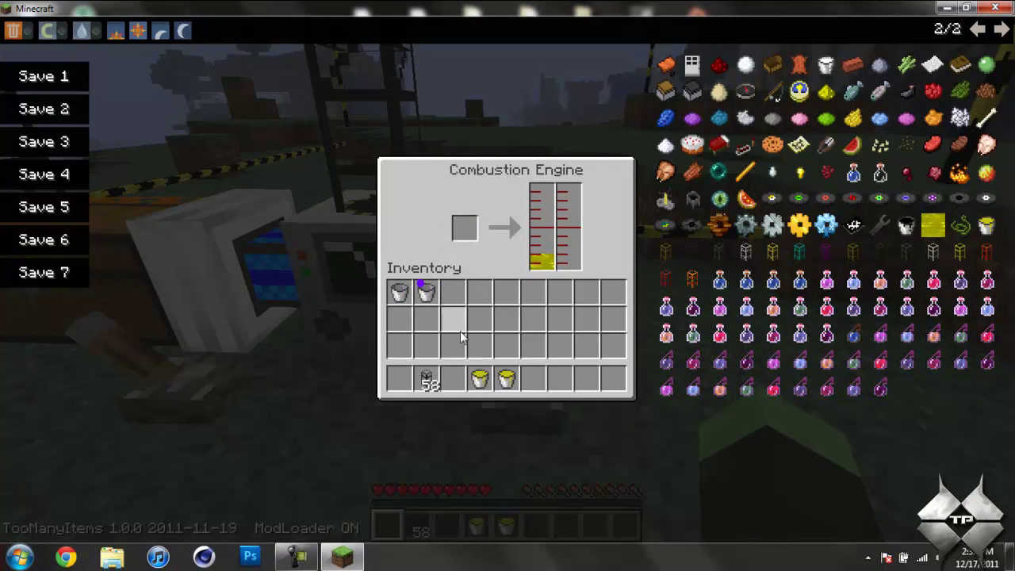
key("Escape")
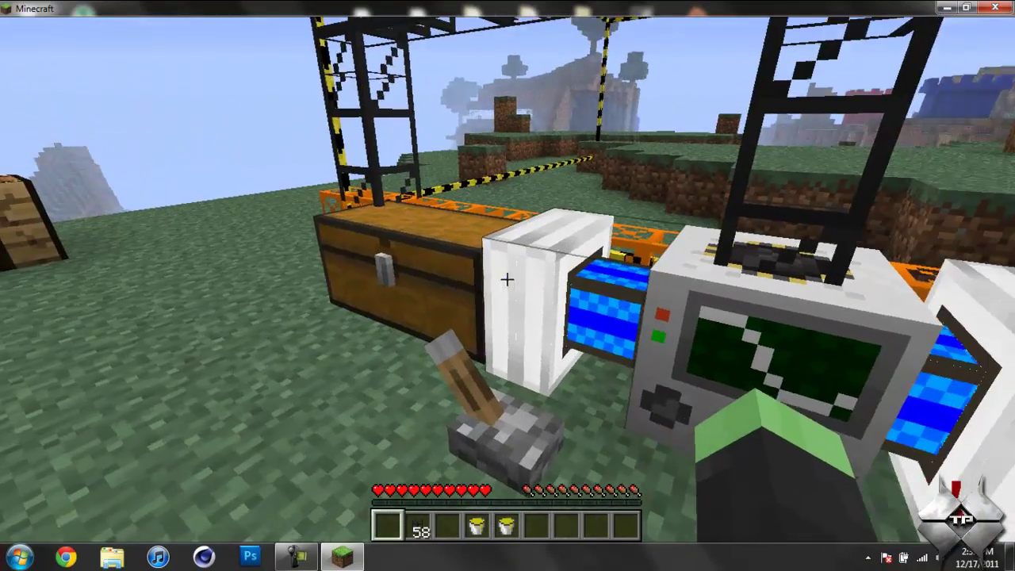
right_click(508, 279)
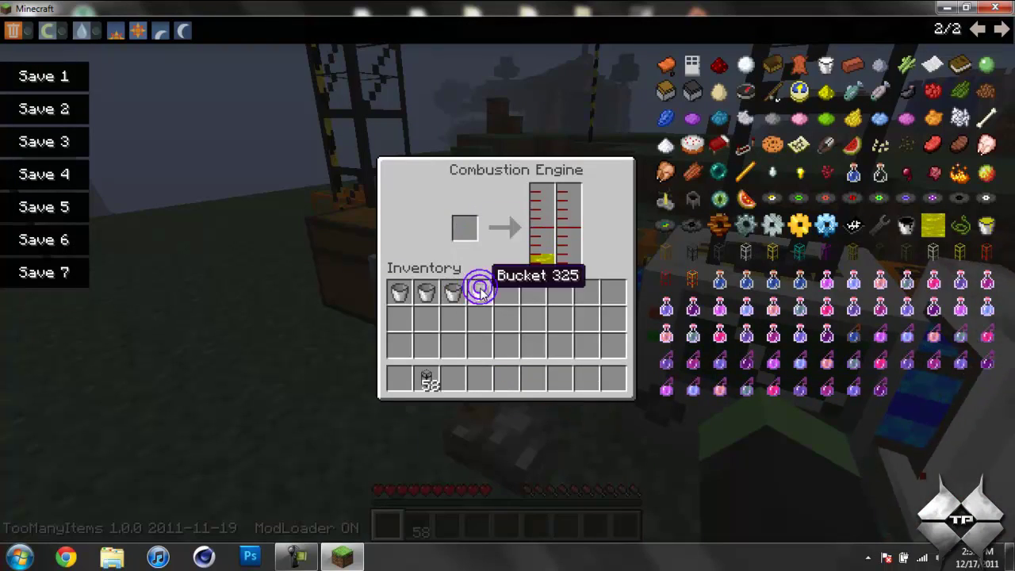
key("Escape")
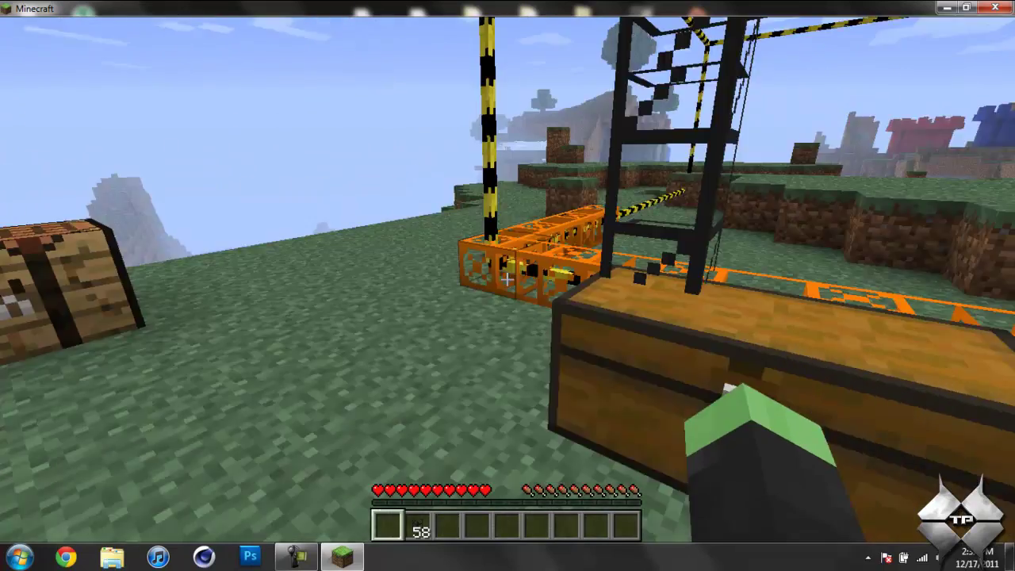
- Inspect the quarry frame under construction and the running engines from beside the chest and from farther back
key("w")
key("a")
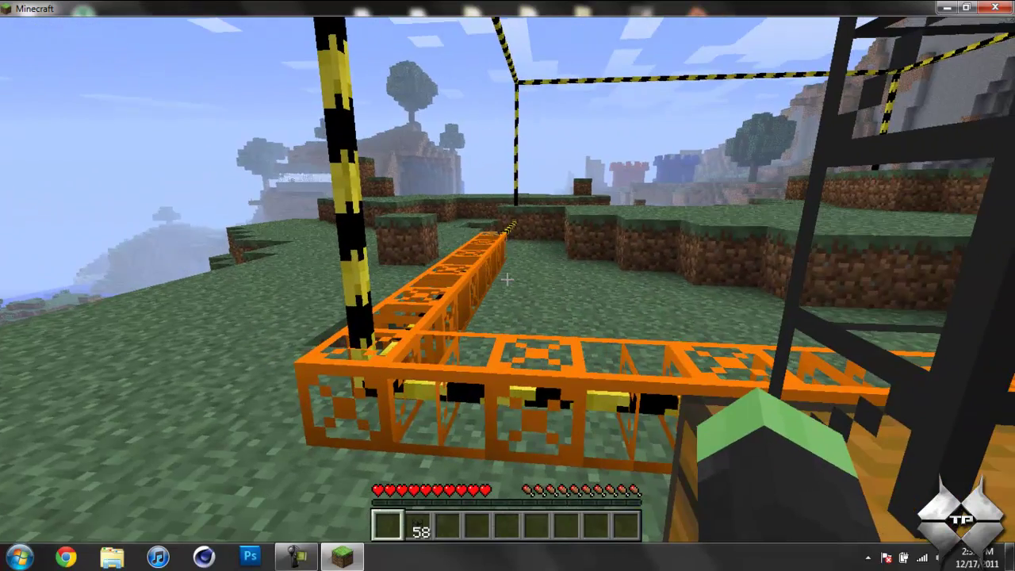
key("s")
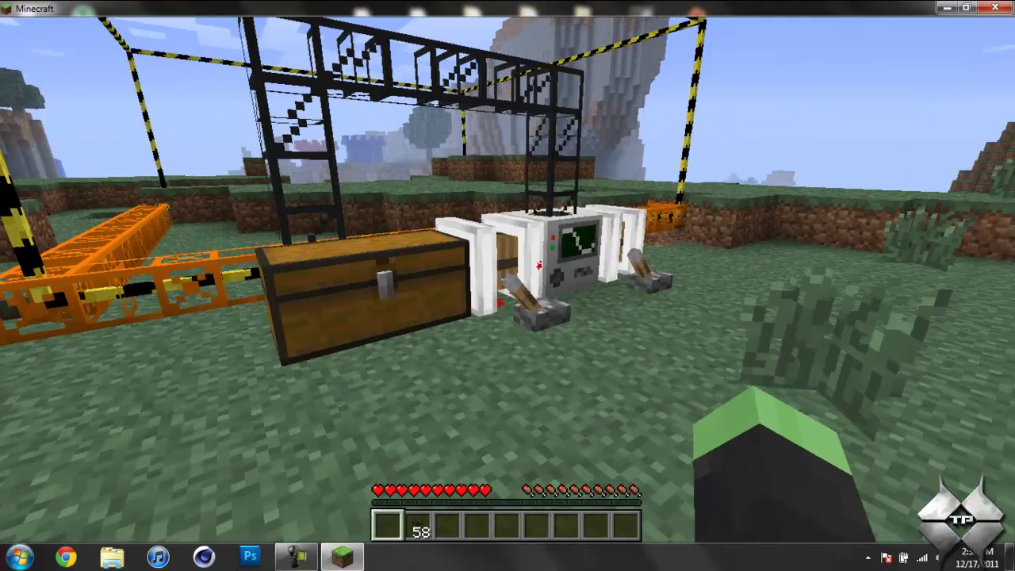
key("w")
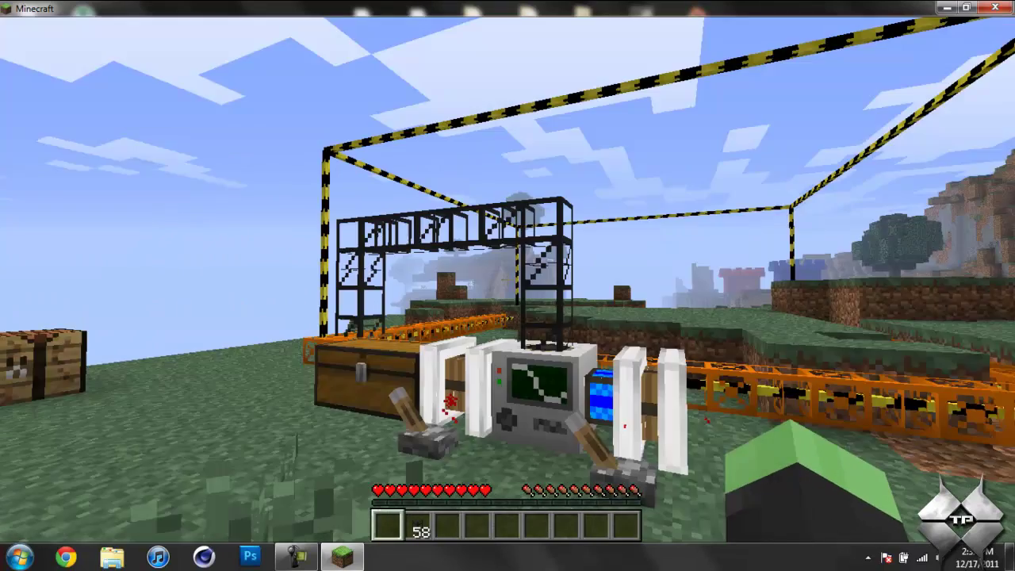
key("s")
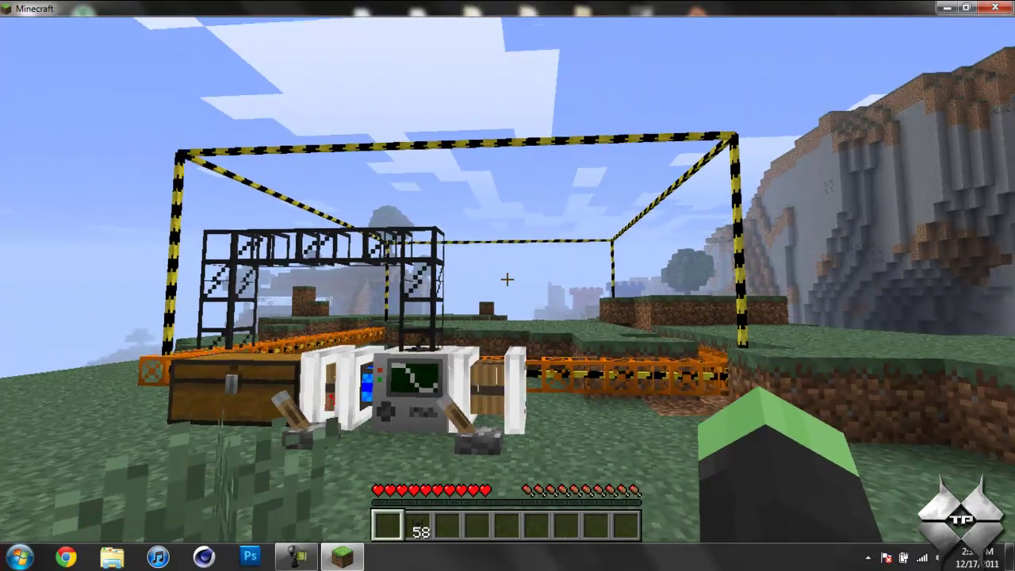
key("s")
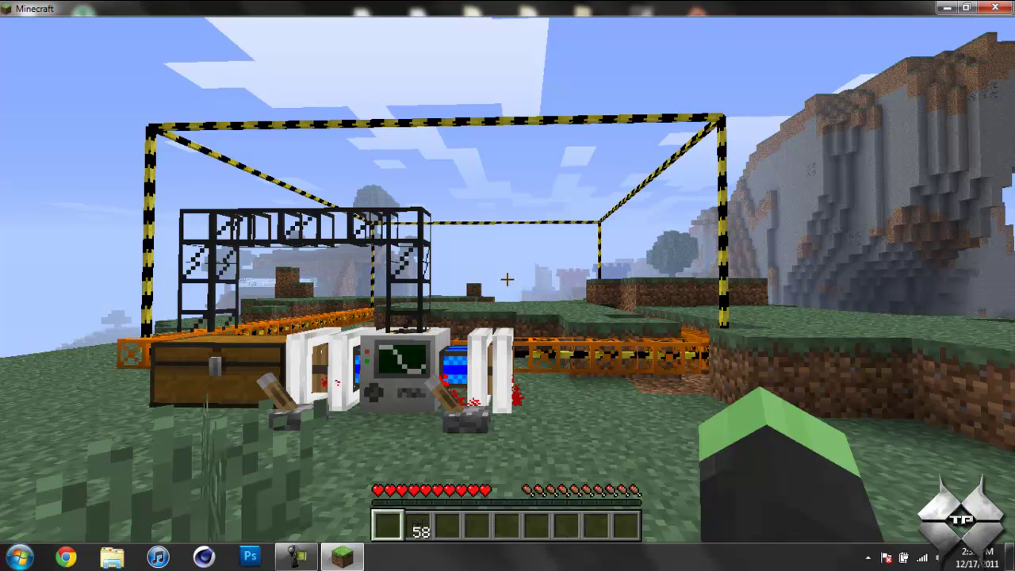
- Pause the game and switch to the screen recorder to pause the capture
key("Escape")
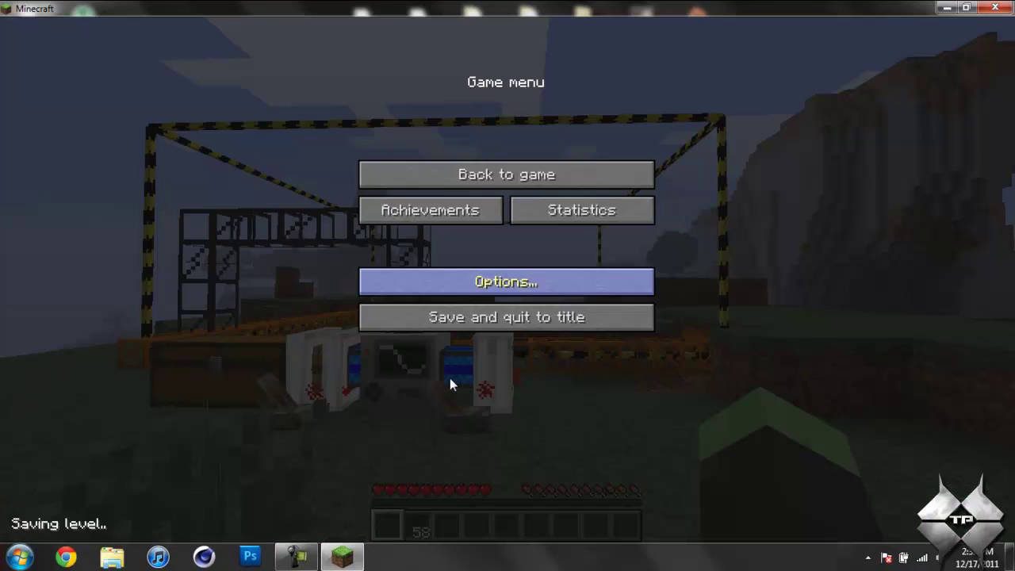
left_click(312, 555)
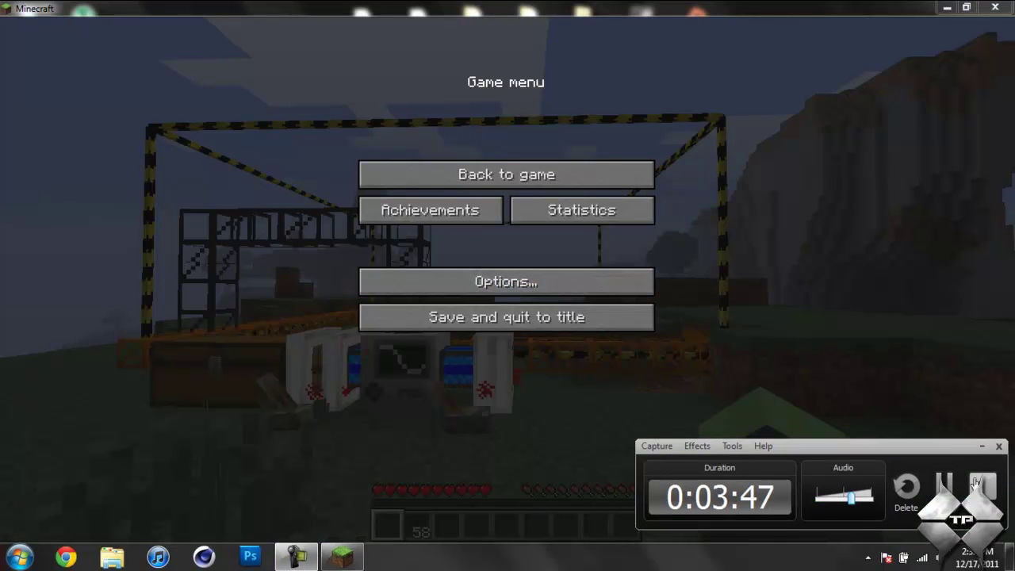
left_click(949, 485)
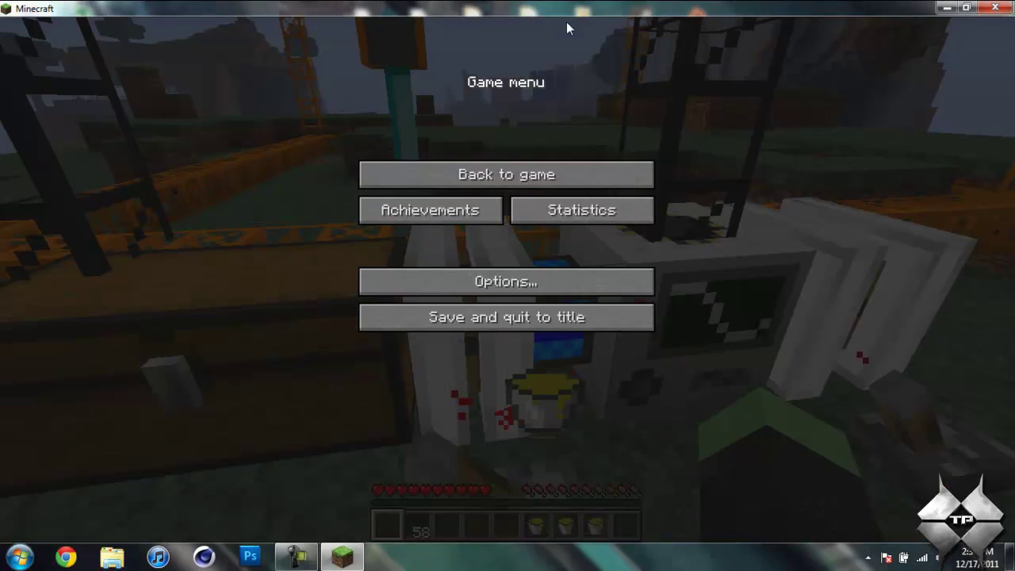
- Resume the game and pick up the Fuel Bucket lying in front of the engine beside the chest
left_click(506, 175)
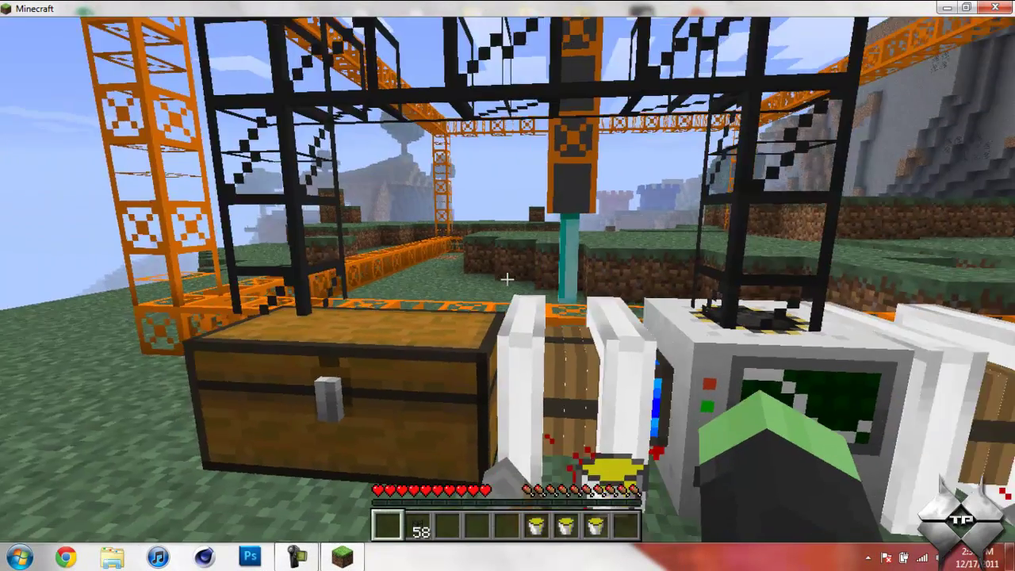
key("s")
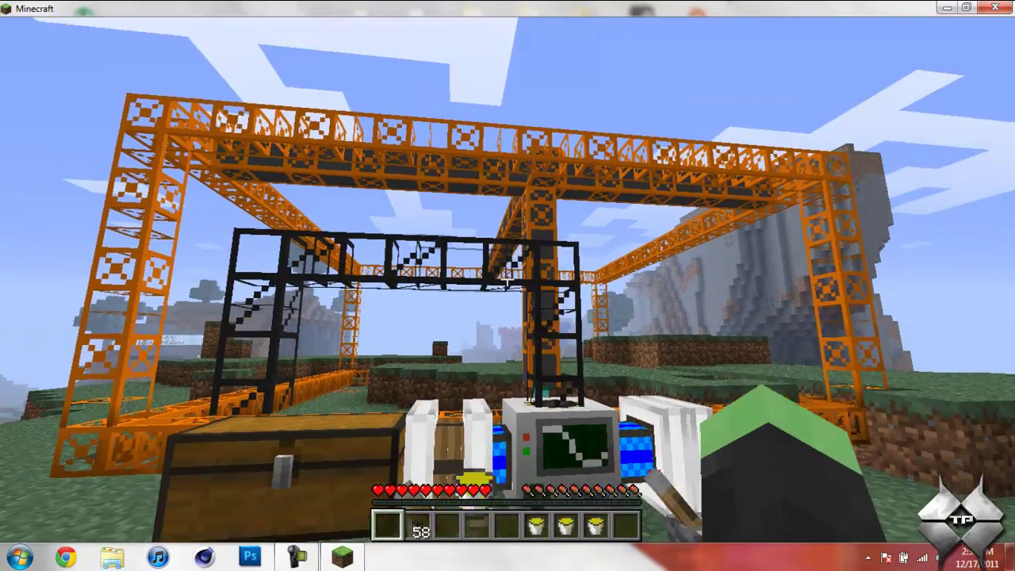
key("w")
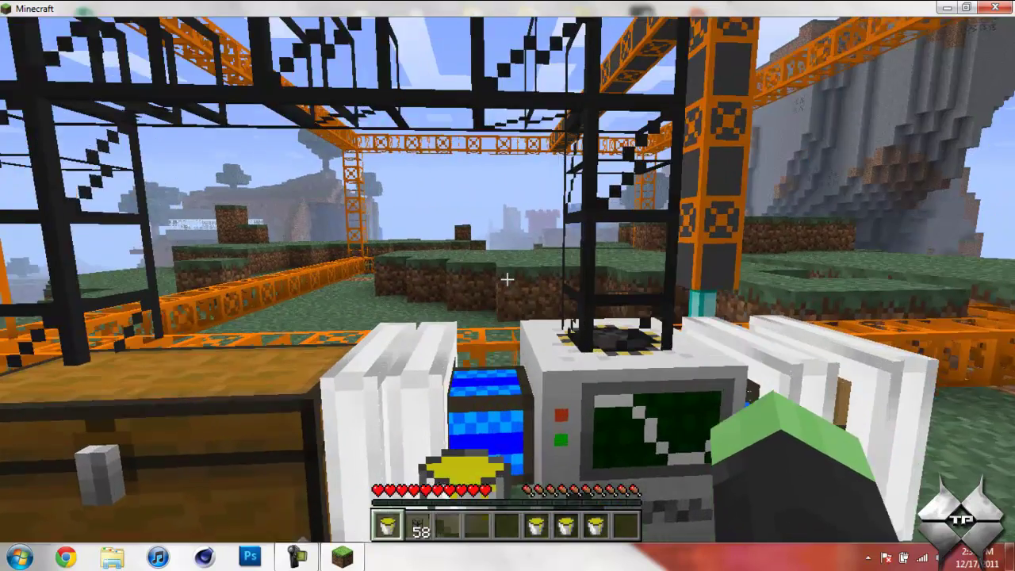
- Examine the quarry frame, its drill arm and the pipe carrying blocks to the chest from near and far
key("s")
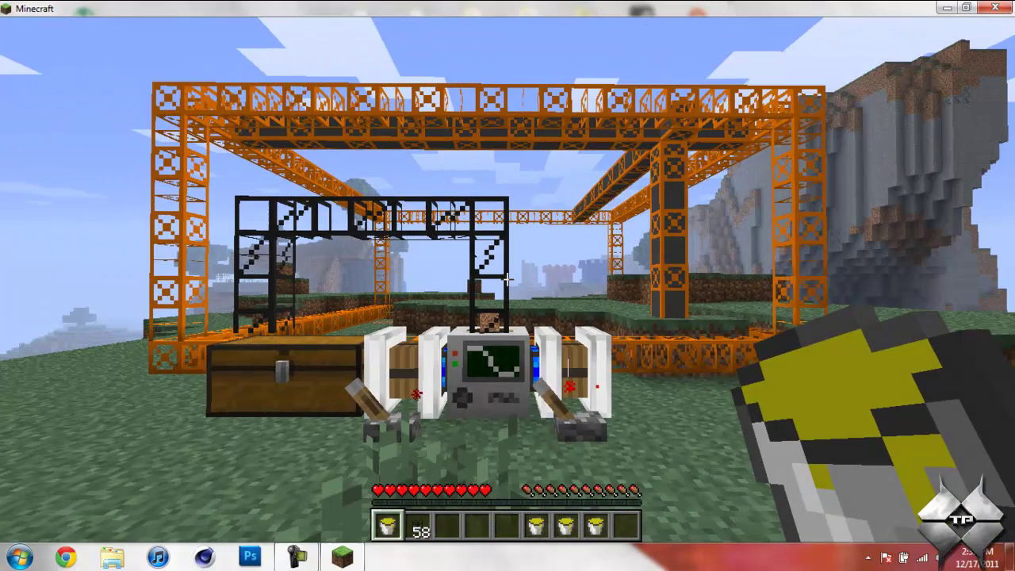
key("w")
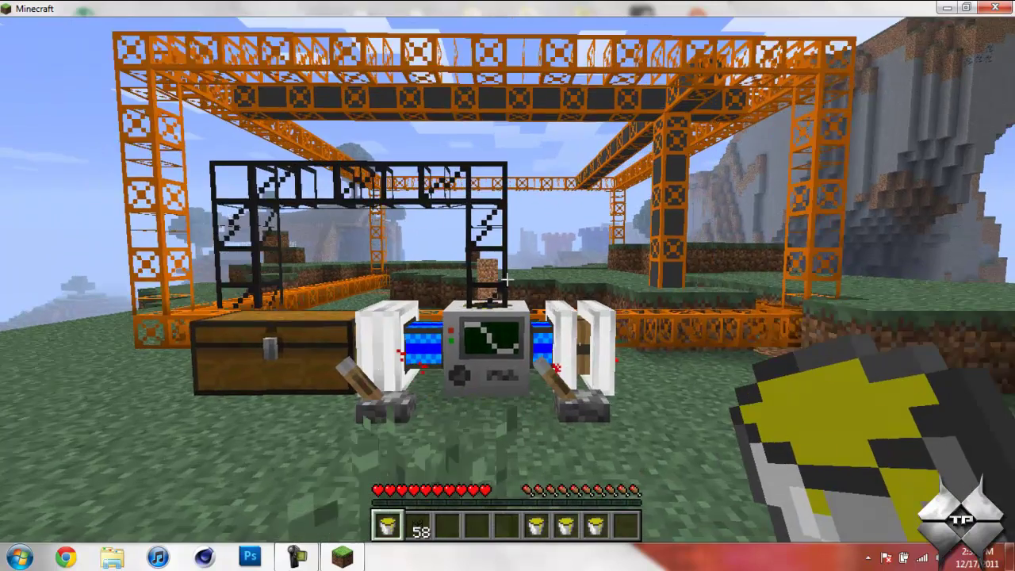
key("s")
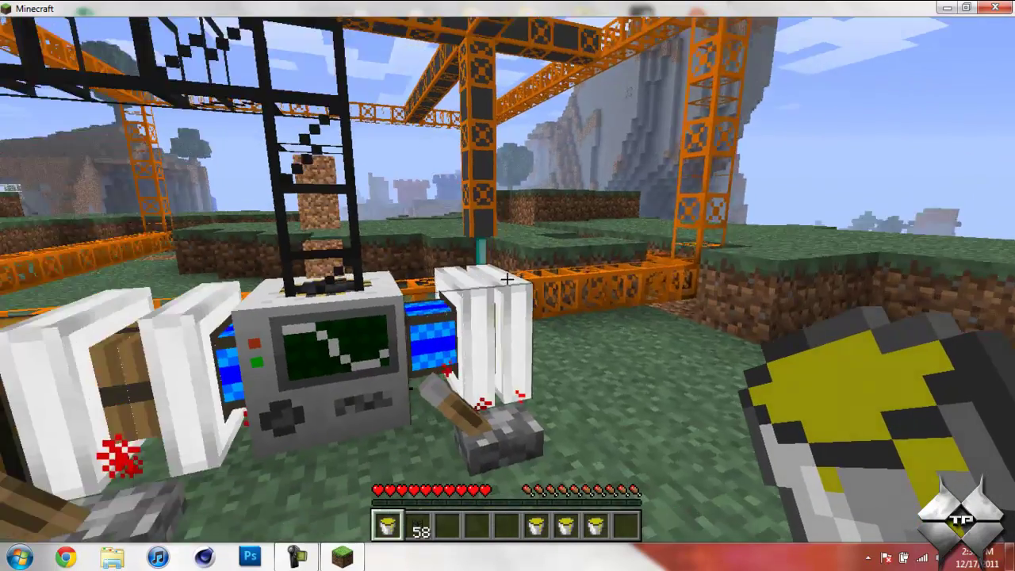
key("s")
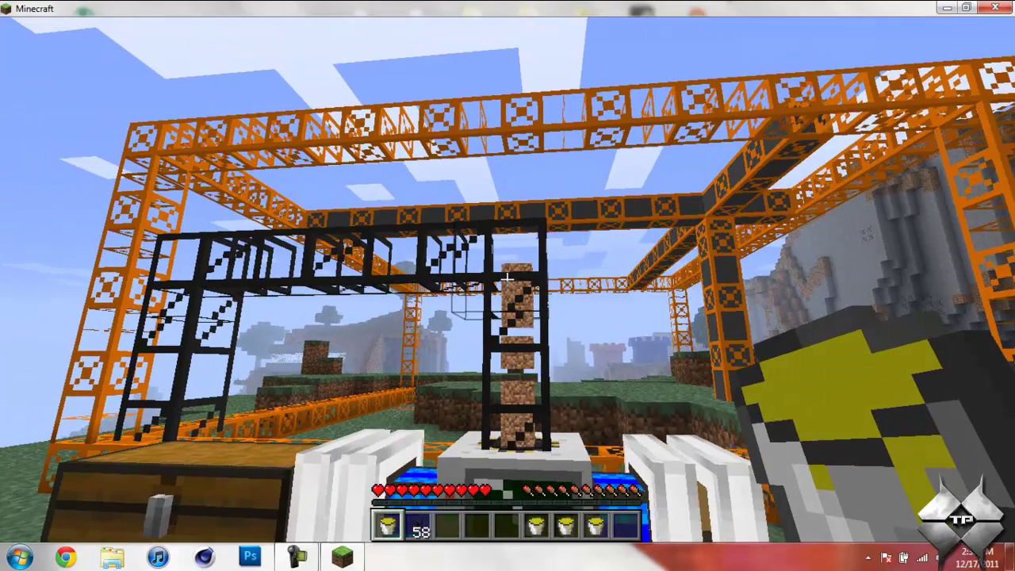
key("s")
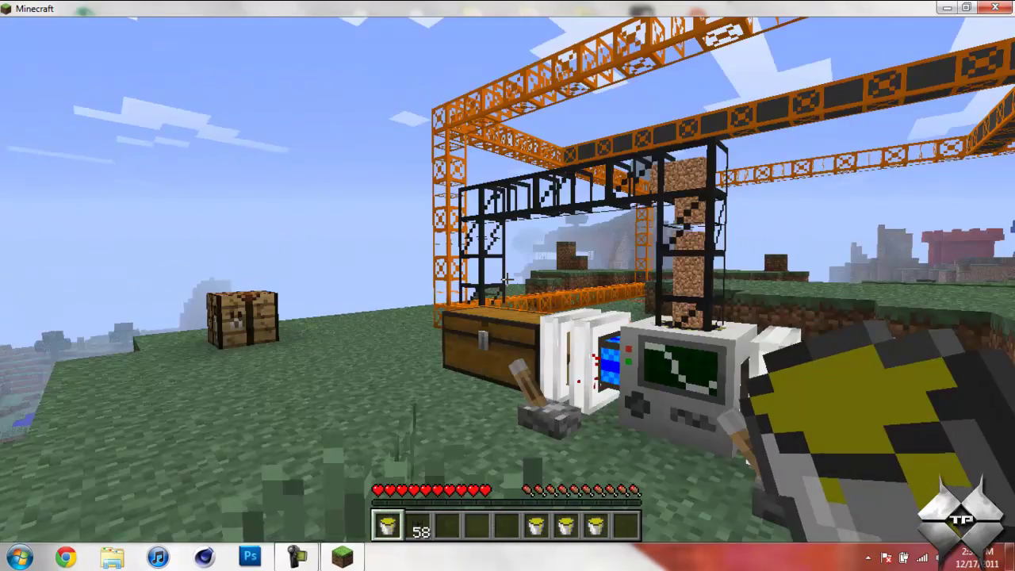
key("w")
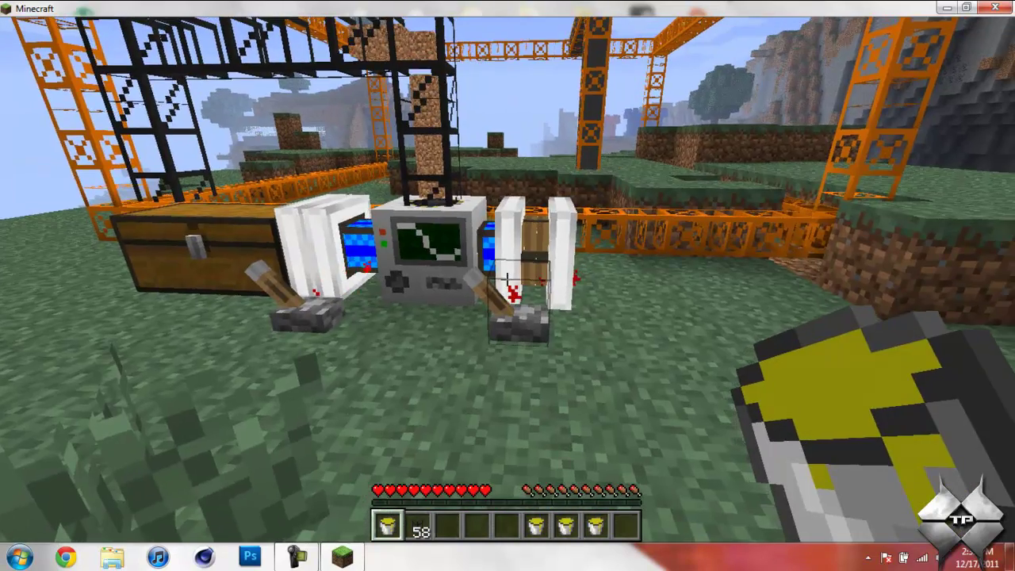
key("a")
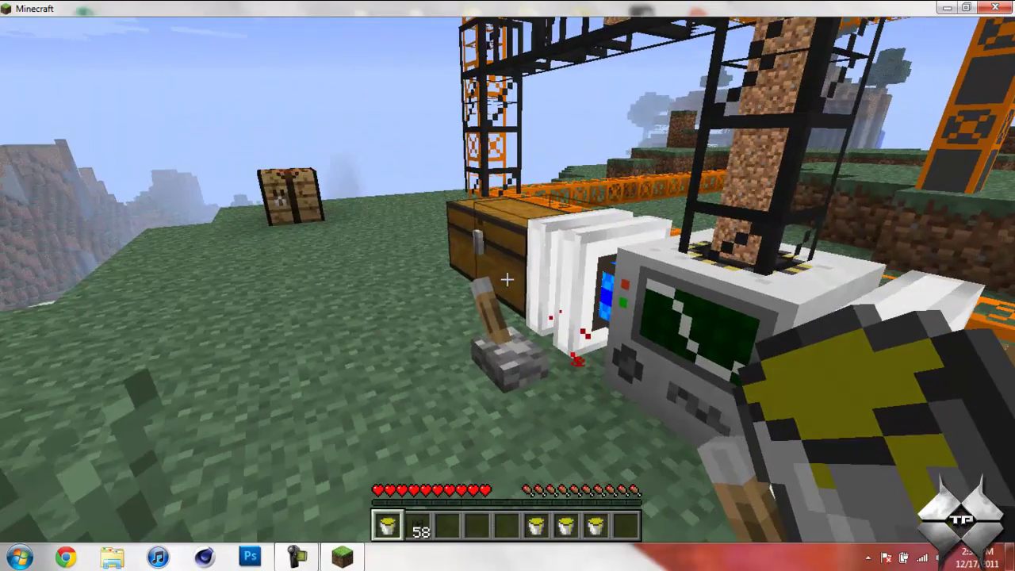
- Fill the Combustion Engine beside the chest with one Fuel Bucket and move the emptied bucket to the inventory
key("d")
key("w")
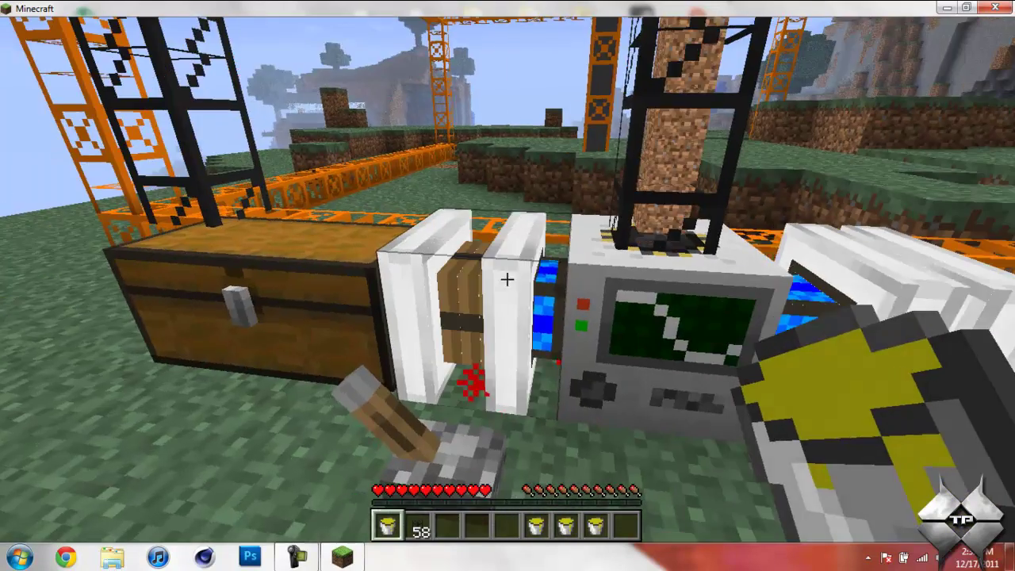
right_click(508, 279)
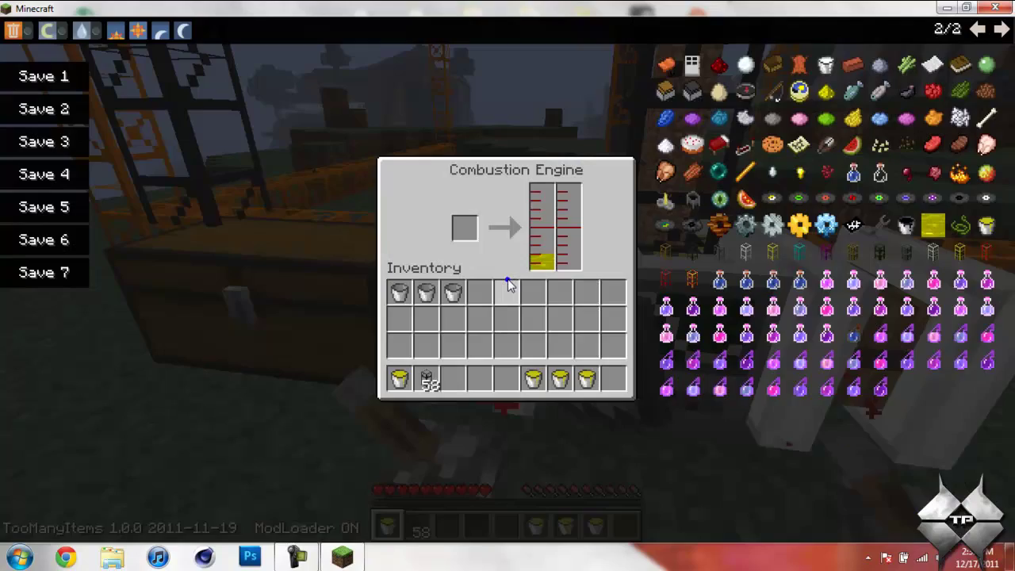
left_click(400, 379)
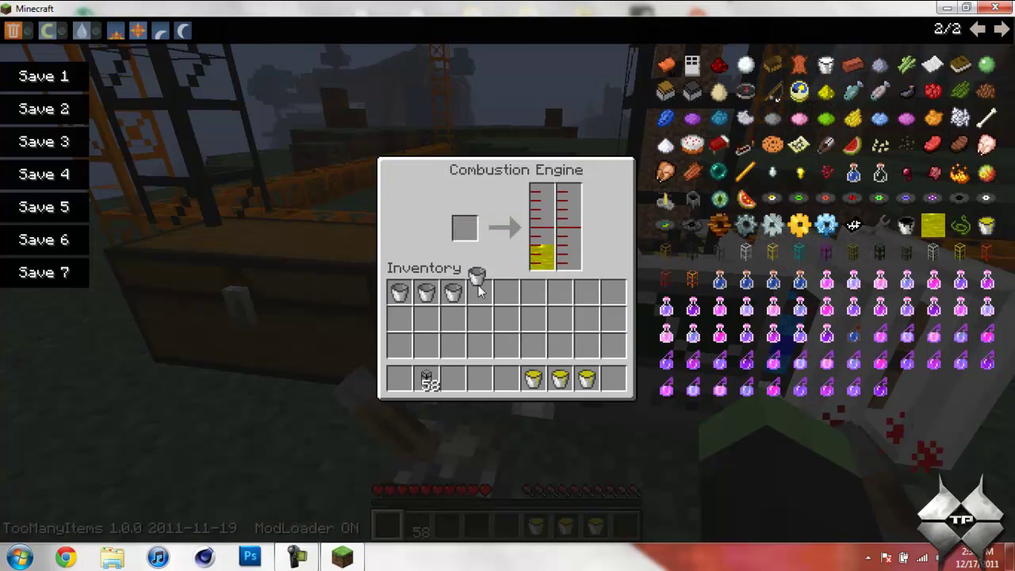
key("Escape")
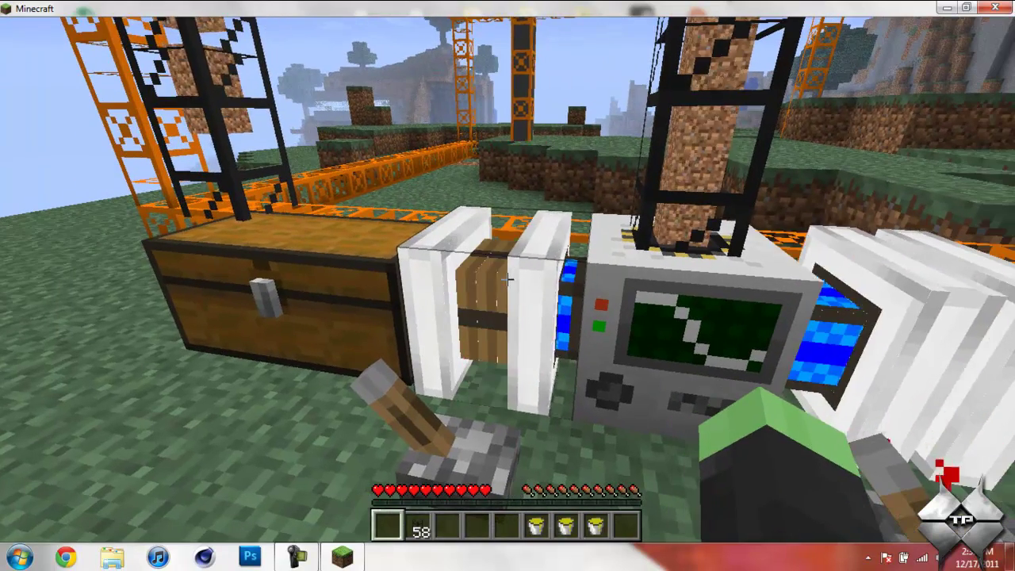
- Examine the two running Combustion Engines, the quarry block and the filled pipe from several positions in front of them
key("s")
key("d")
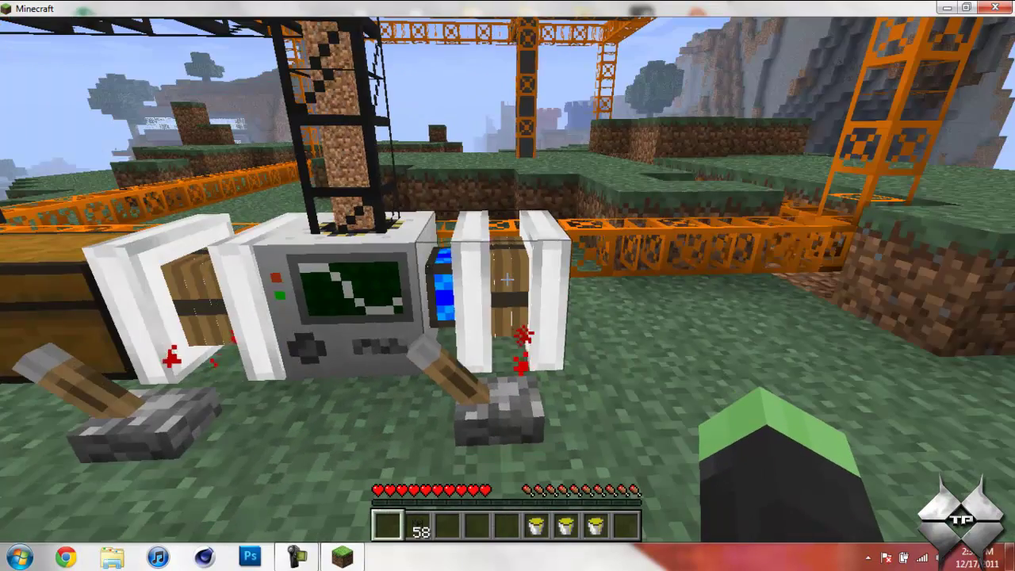
key("s")
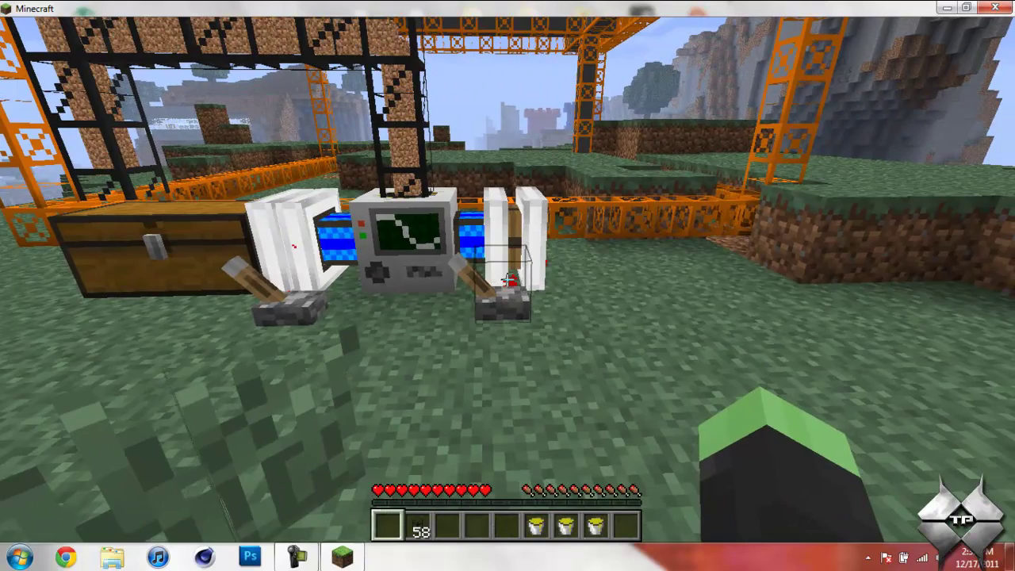
key("w")
key("a")
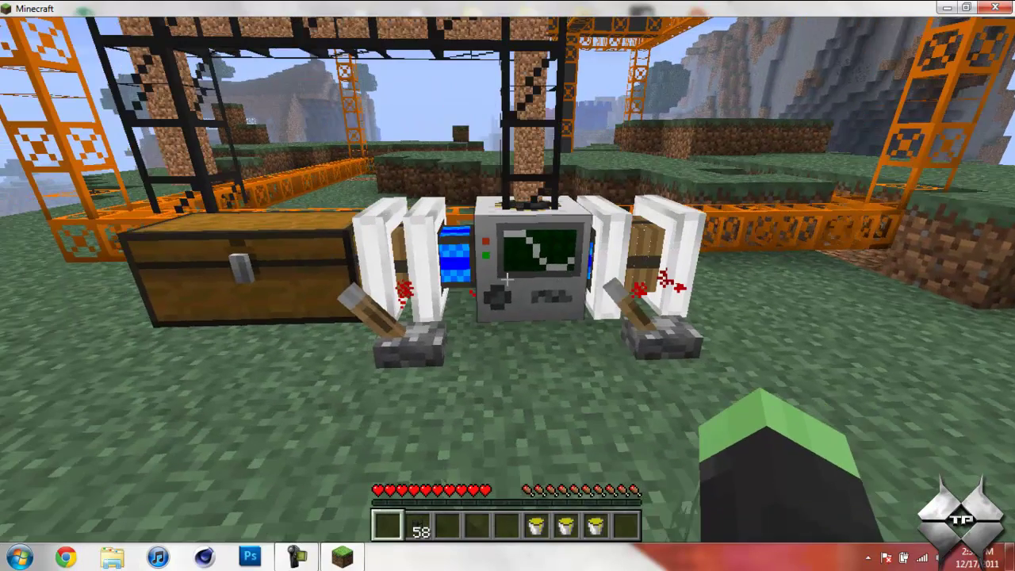
key("d")
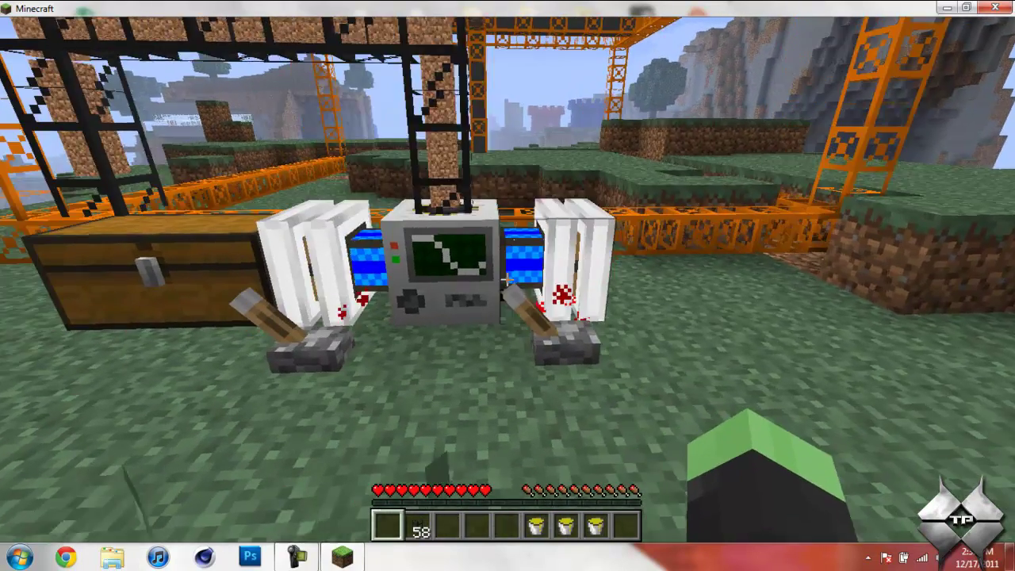
key("a")
key("w")
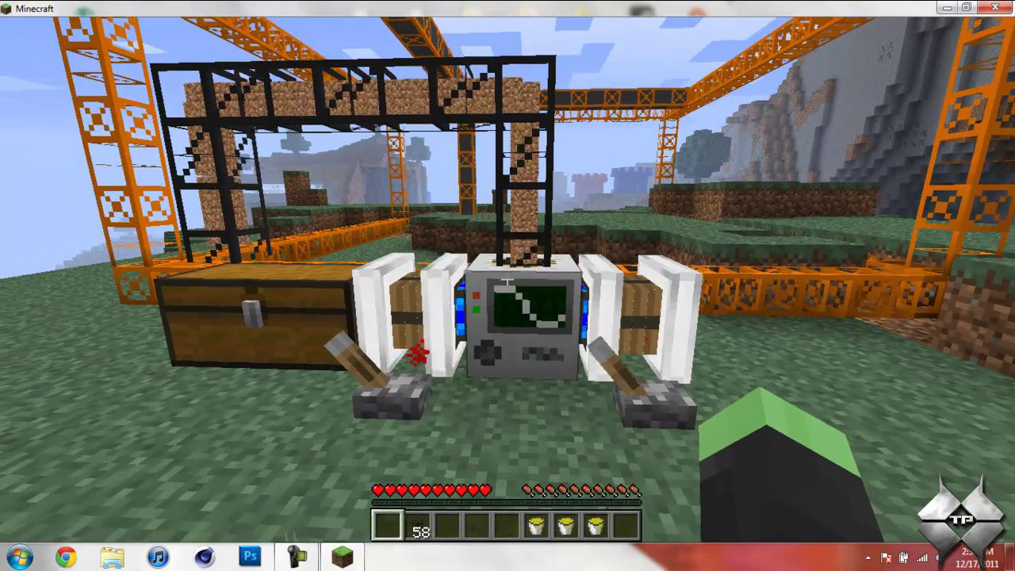
key("a")
key("d")
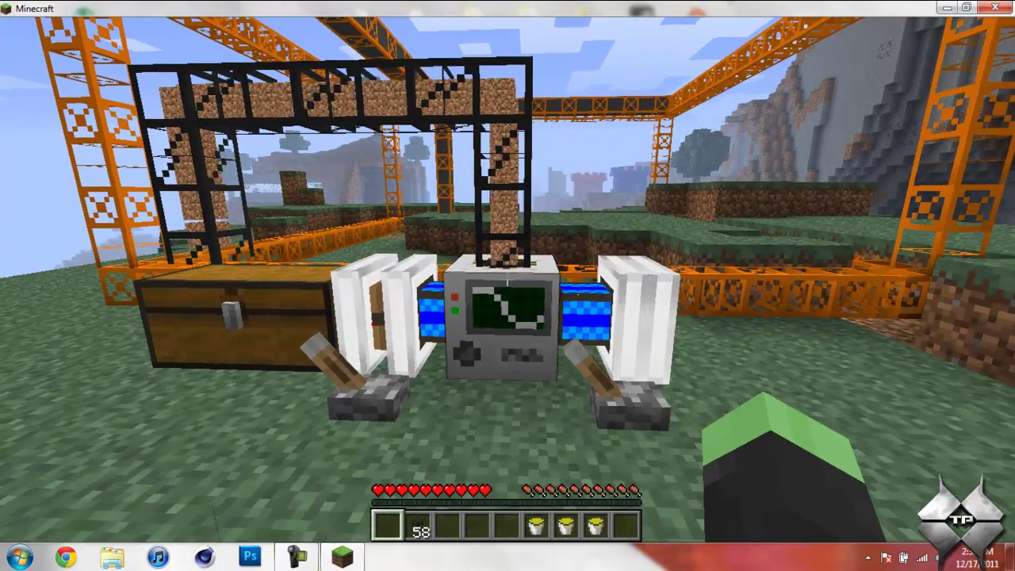
key("a")
key("a")
key("d")
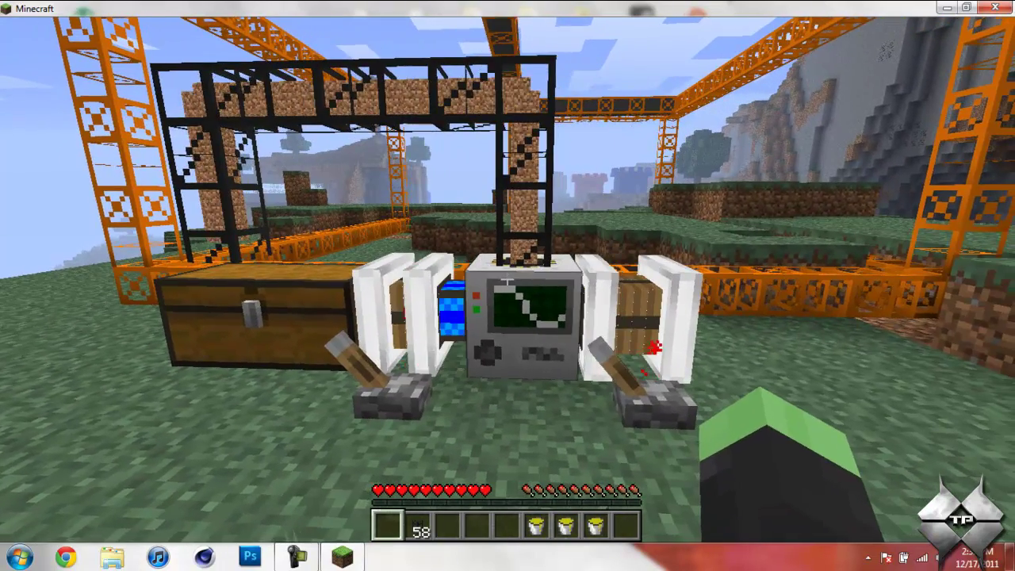
key("a")
key("d")
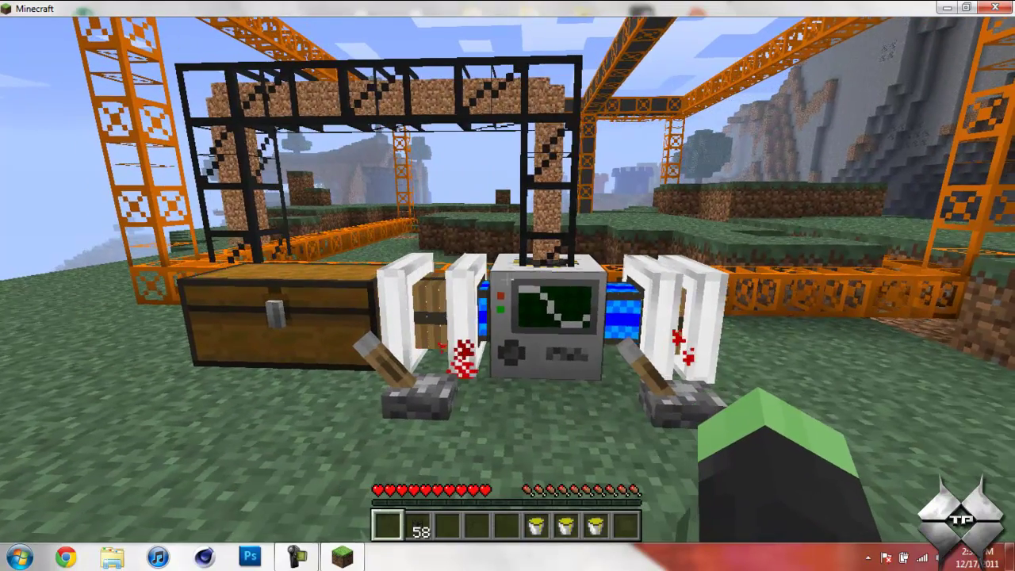
key("d")
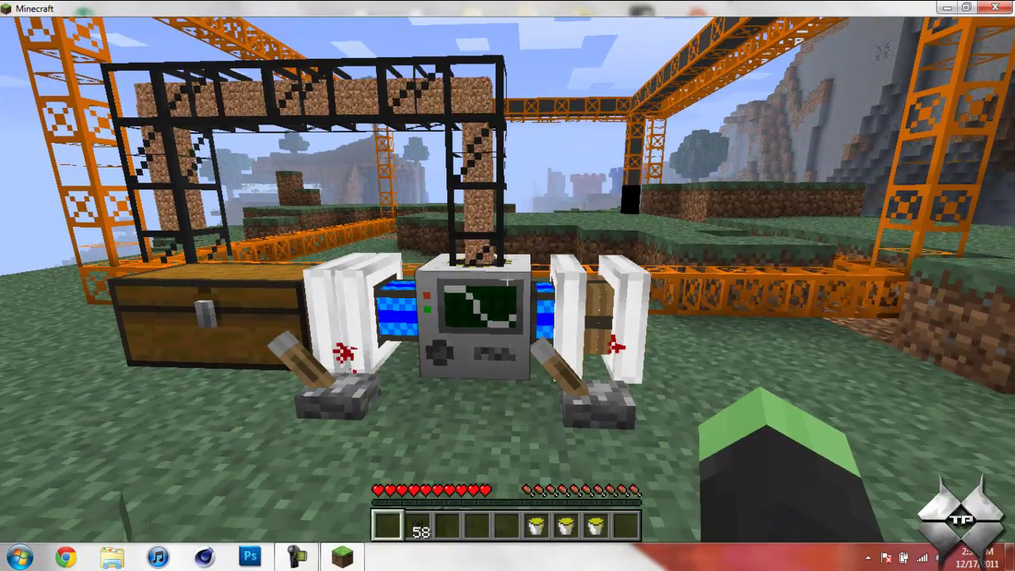
- Walk up to the large chest and check which mined blocks it has received
key("a")
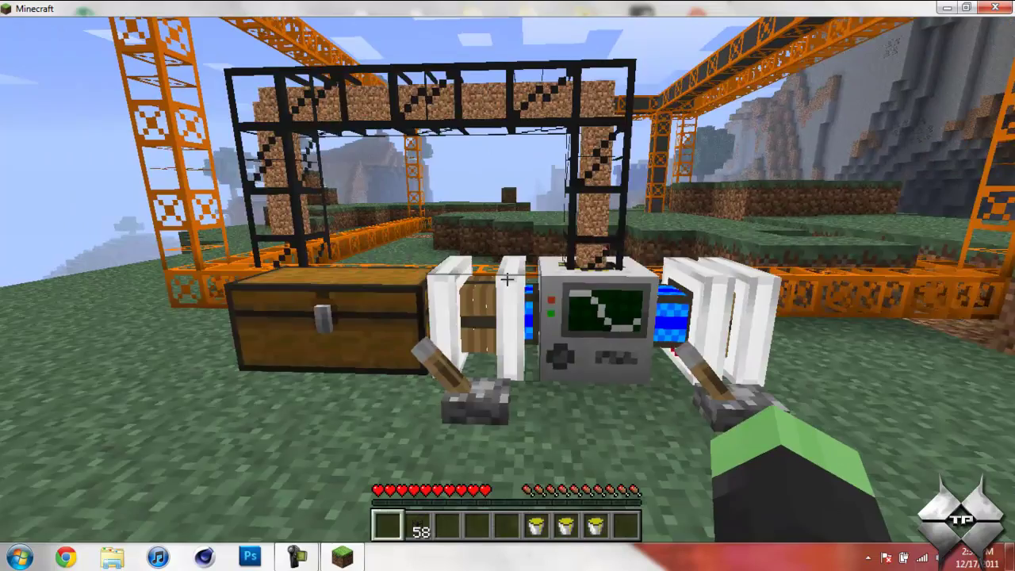
key("a")
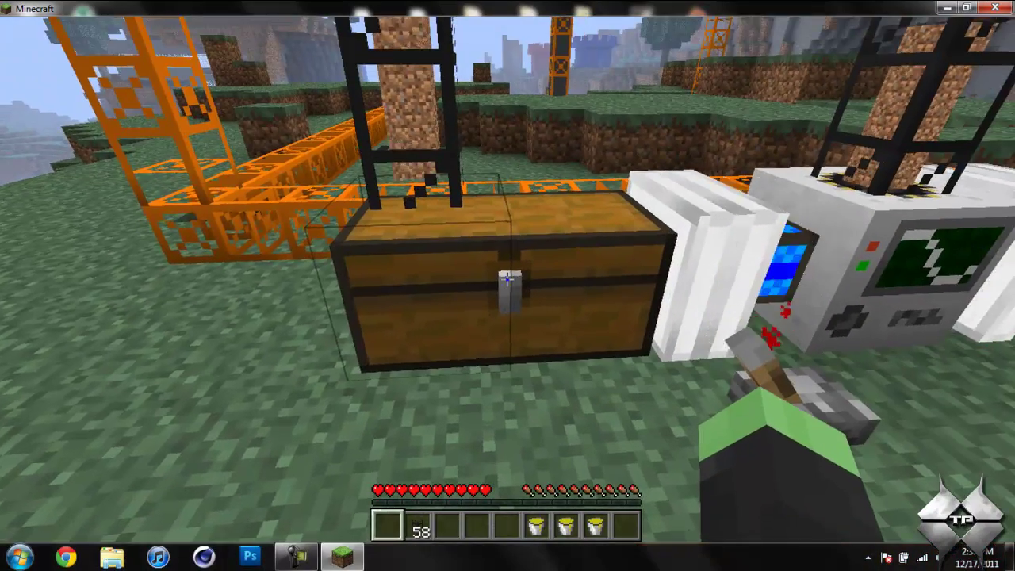
right_click(508, 279)
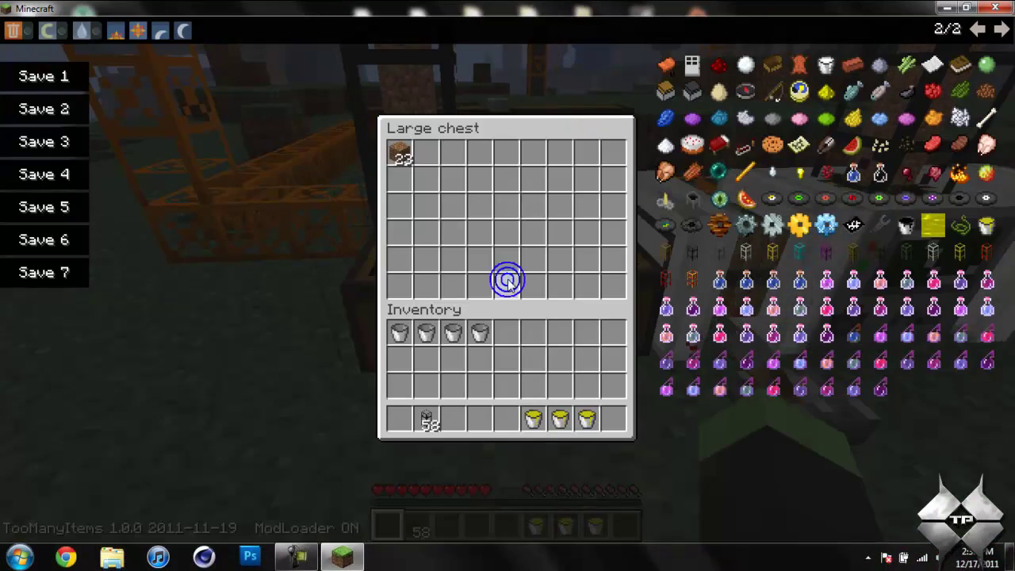
key("e")
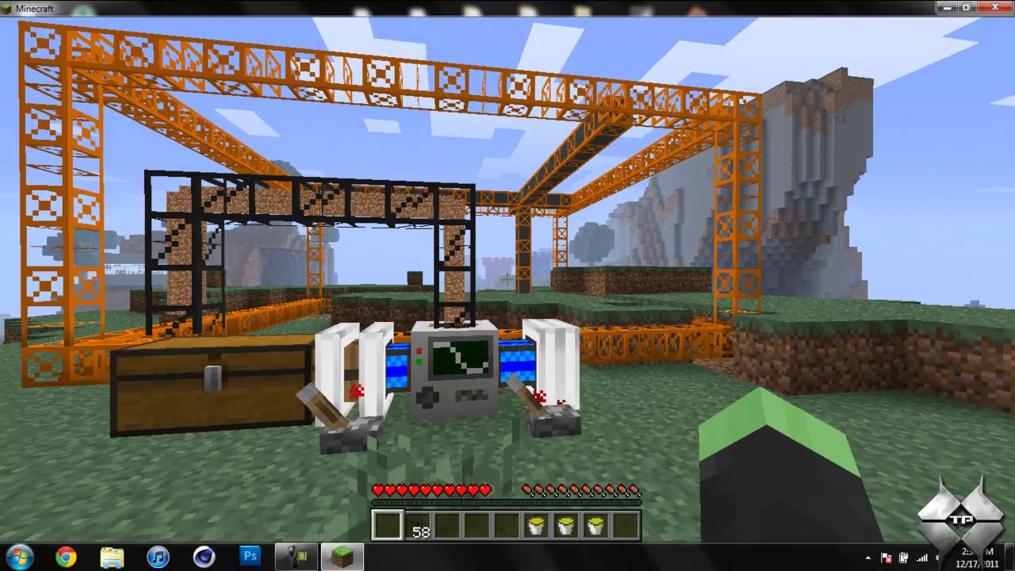
- Pause the game, switch to the screen recorder, and return to the game
key("Escape")
left_click(298, 555)
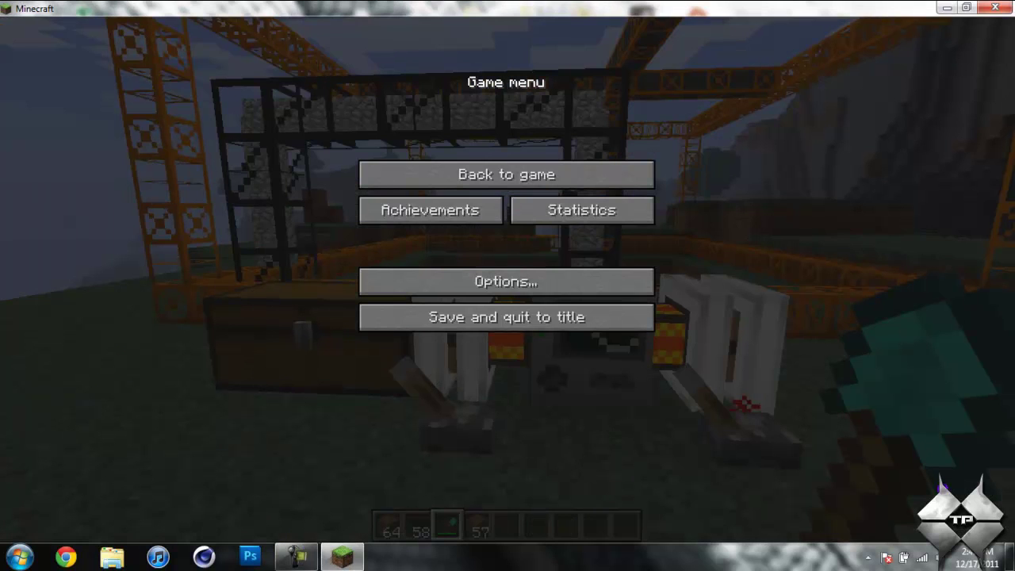
left_click(571, 186)
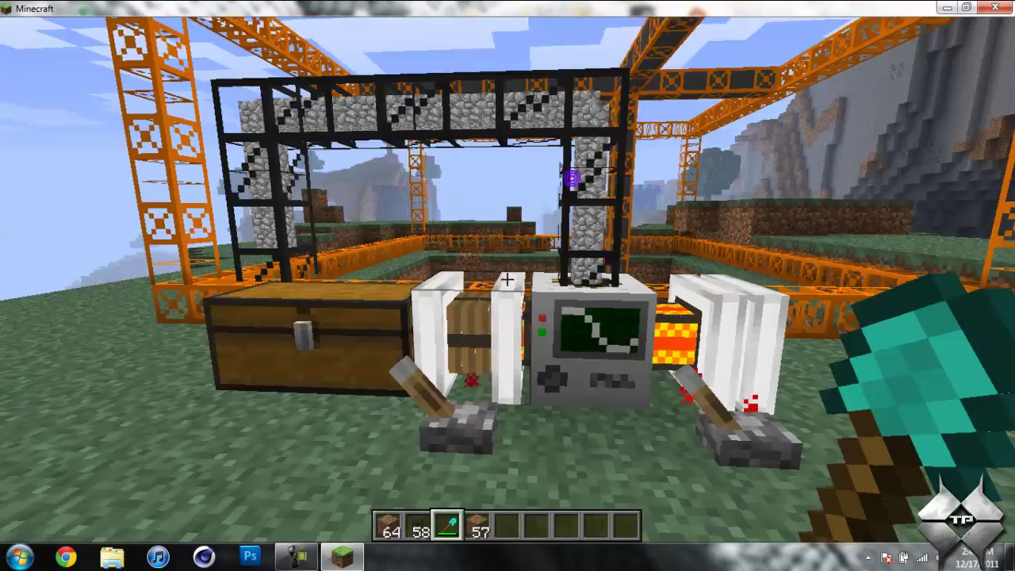
- Fly up over the quarry frame and examine the dug pit, the drill and the engines from above
key("space")
key("s")
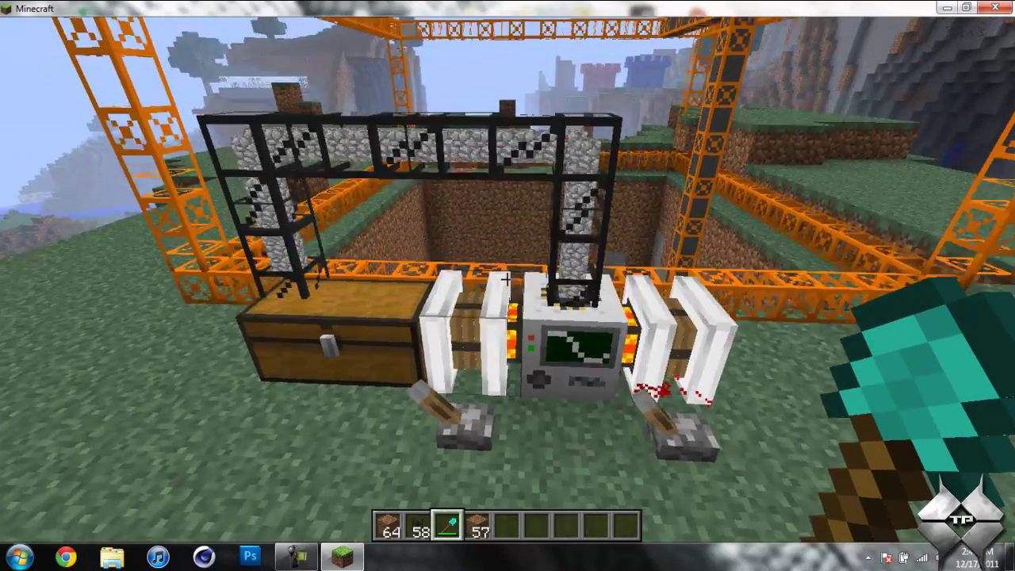
key("space")
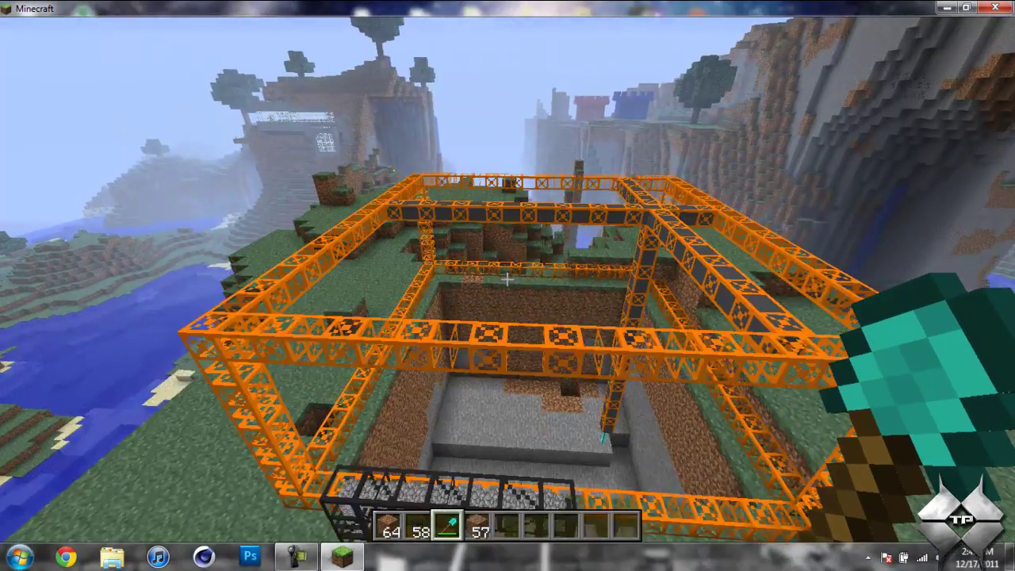
key("w")
key("s")
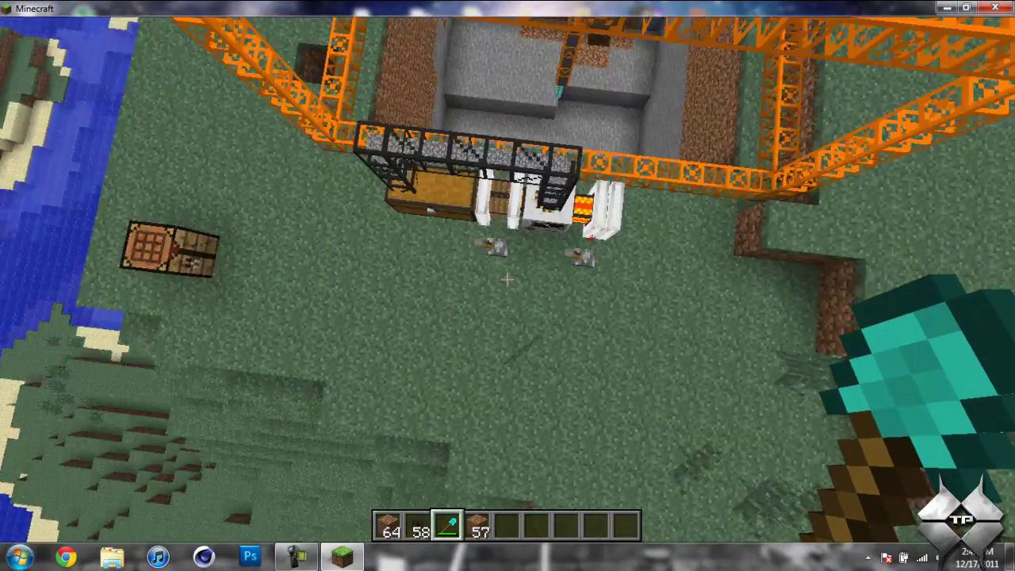
- Examine the quarry pit and drill from above, and the engine lever, filled pipe and frame corner from the ground
key("shift")
key("w")
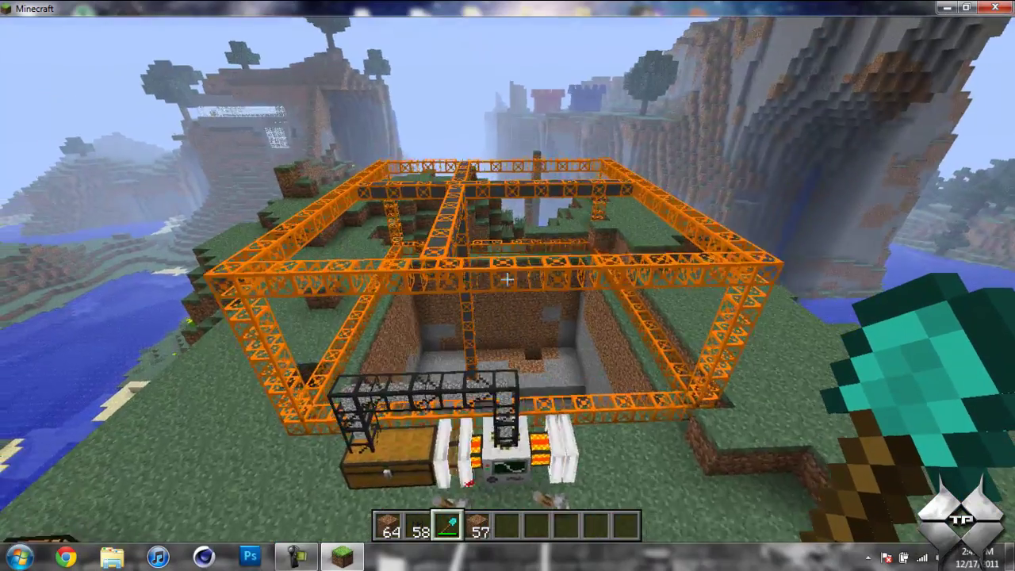
key("s")
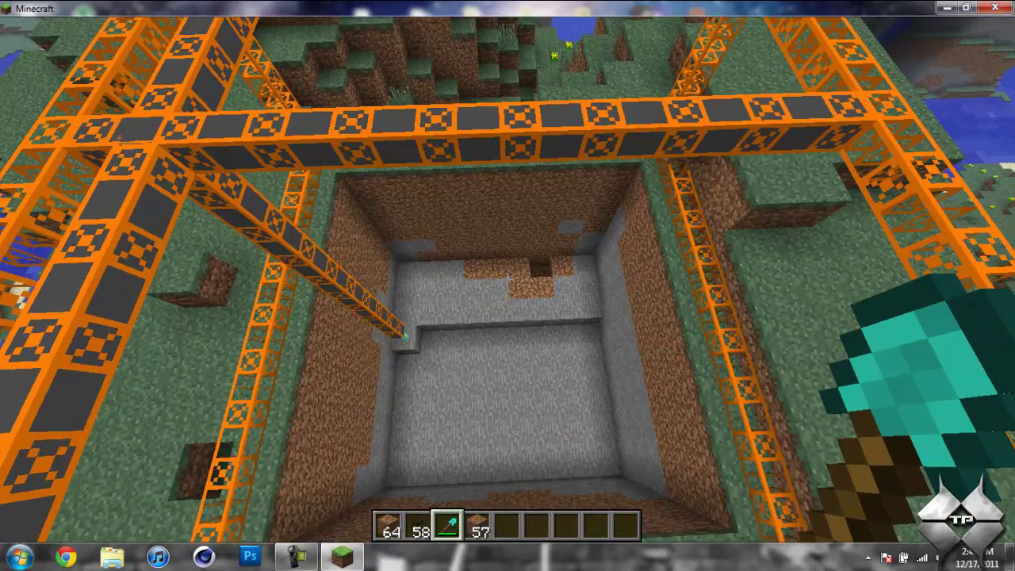
key("s")
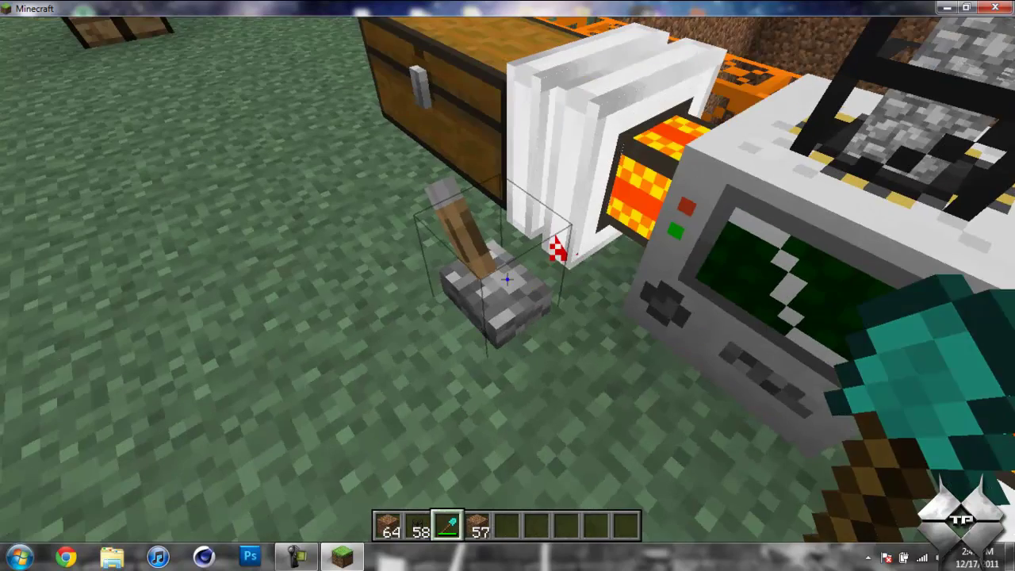
right_click(507, 279)
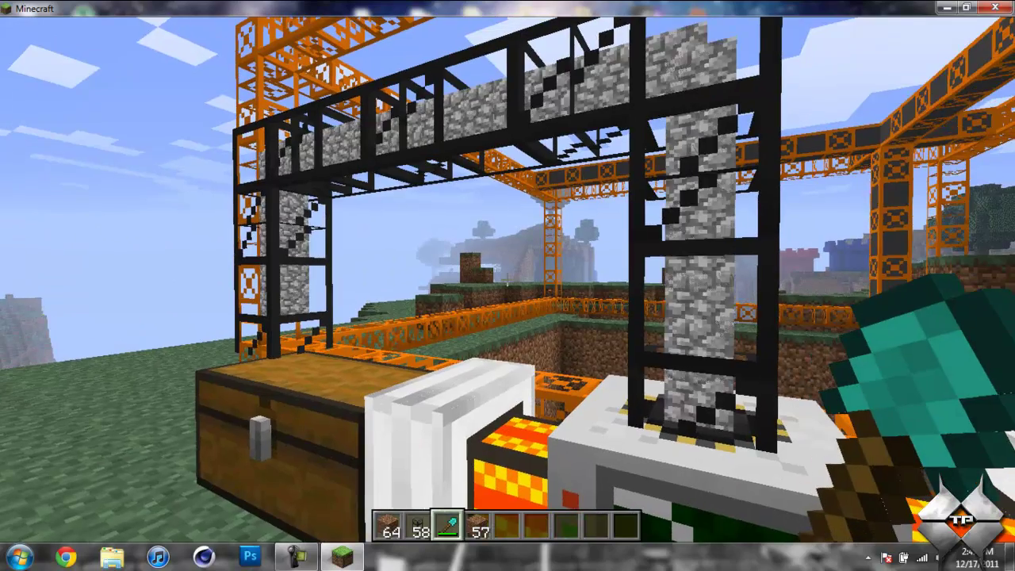
key("s")
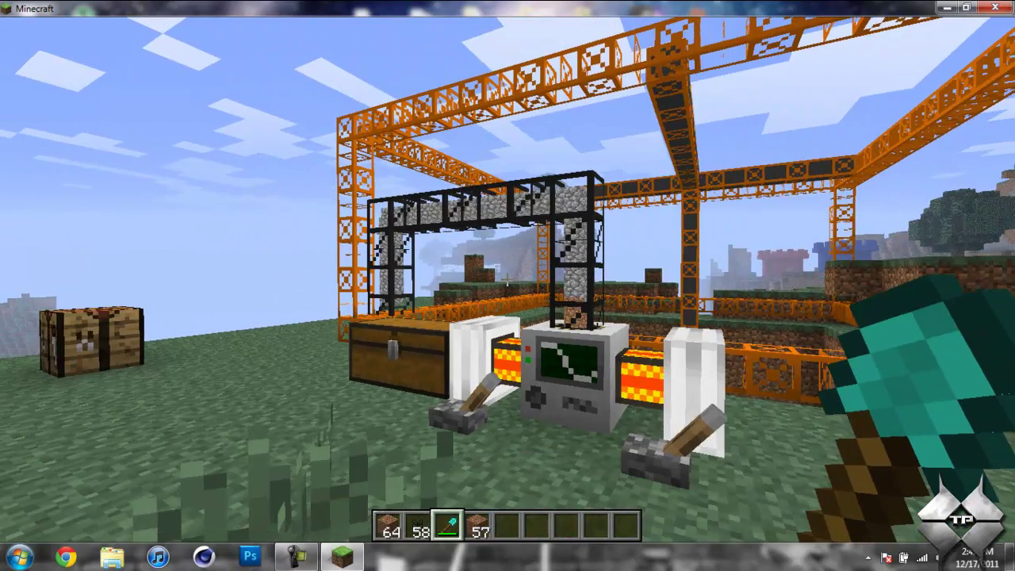
key("w")
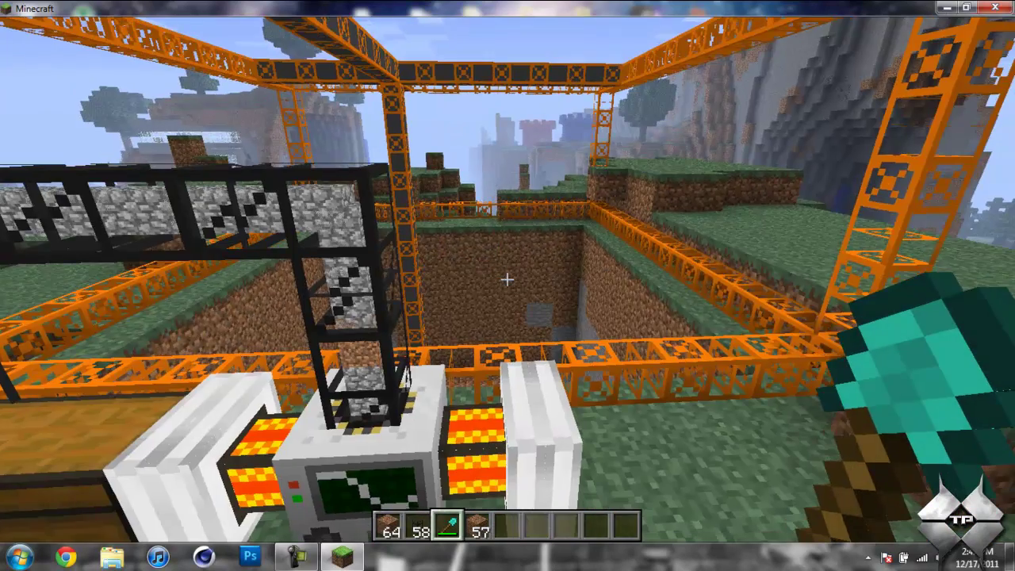
key("w")
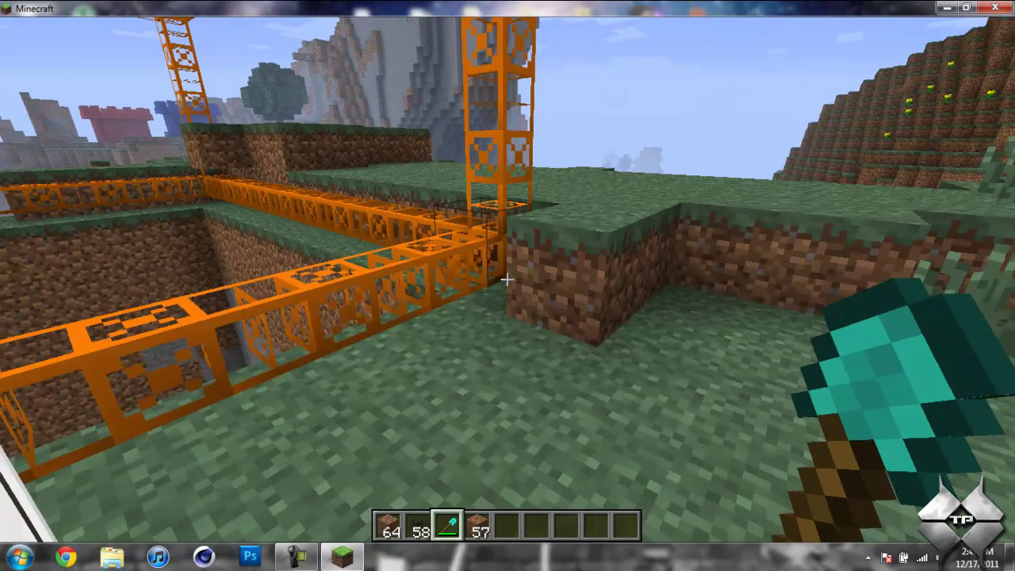
- Save the world and quit Minecraft, and minimise the screen recorder to clear the desktop
key("Escape")
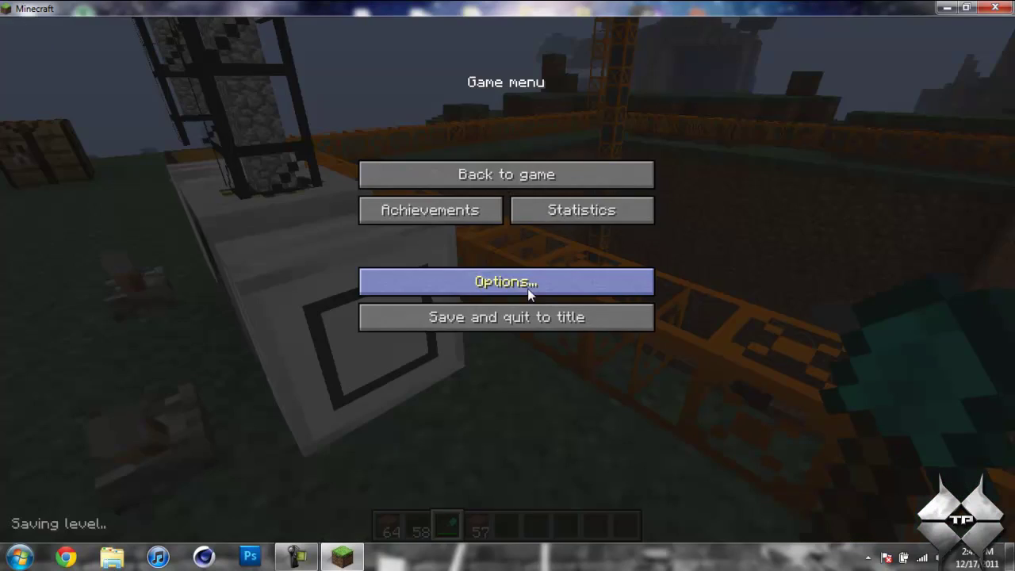
left_click(547, 320)
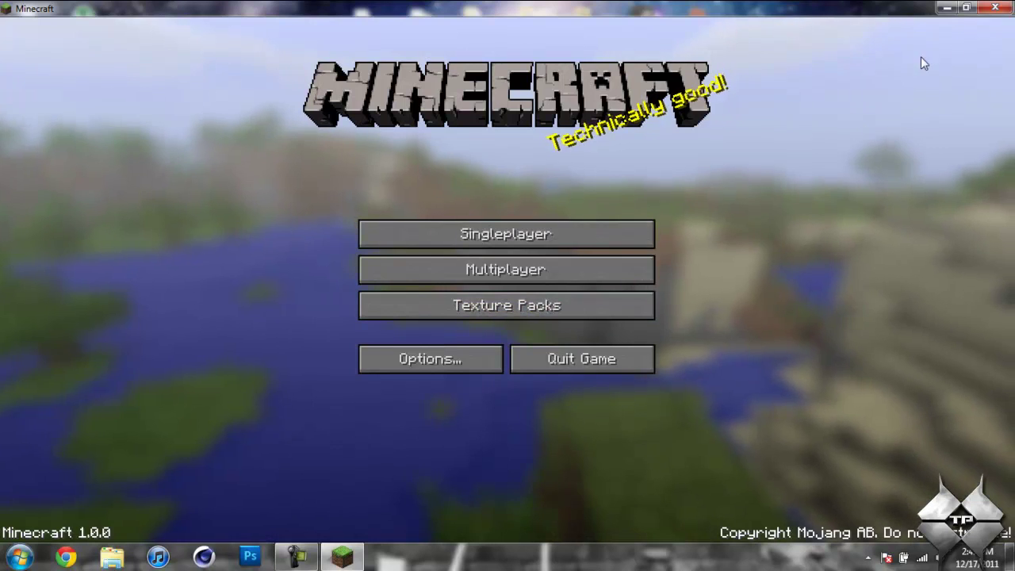
left_click(581, 358)
left_click(306, 560)
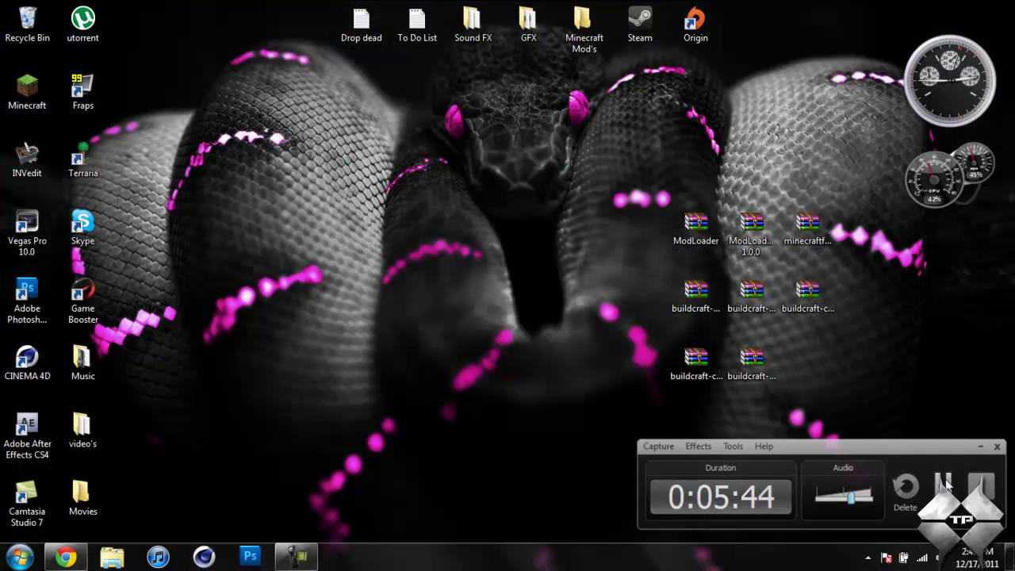
left_click(981, 446)
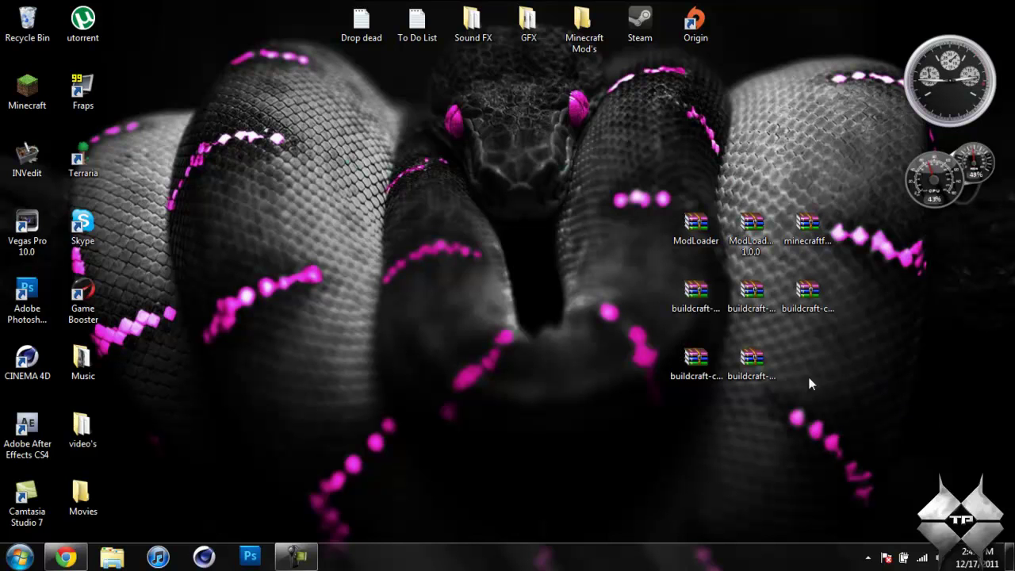
- Point out the ModLoader, ModLoaderMp 1.0.0, minecraftforge-client and five buildcraft archives on the desktop
left_click(753, 247)
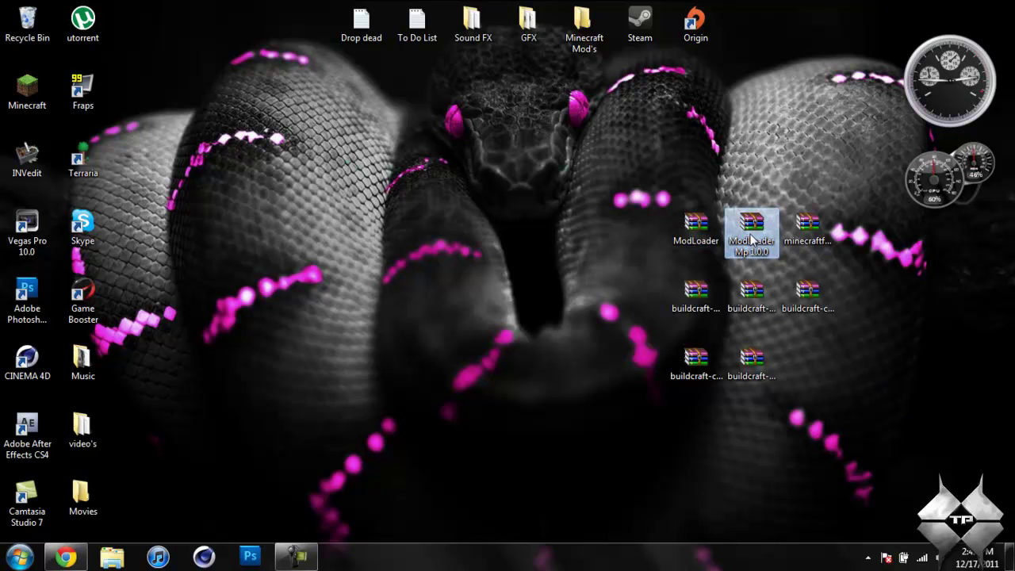
left_click(810, 241)
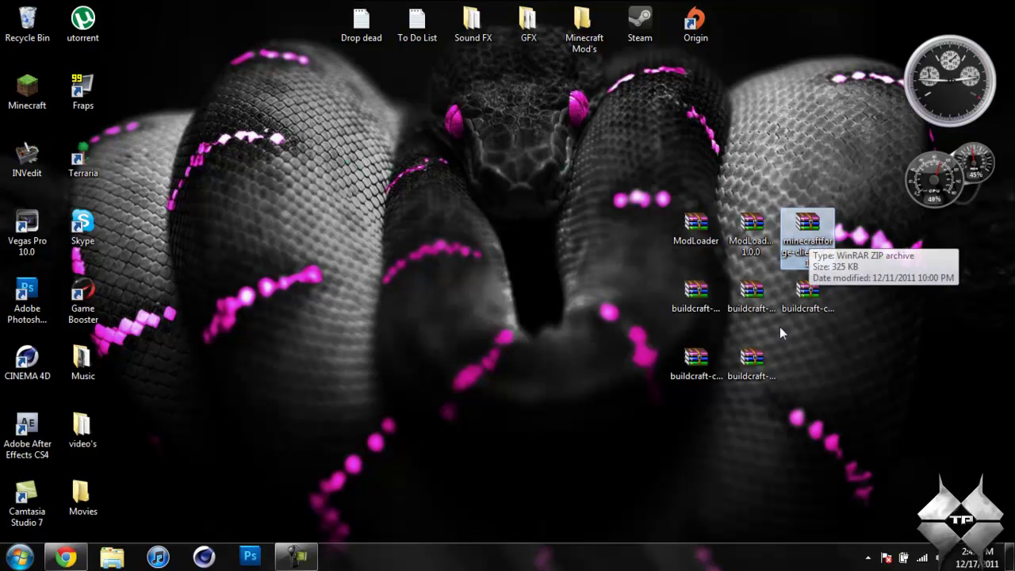
left_click_drag(630, 288, 839, 377)
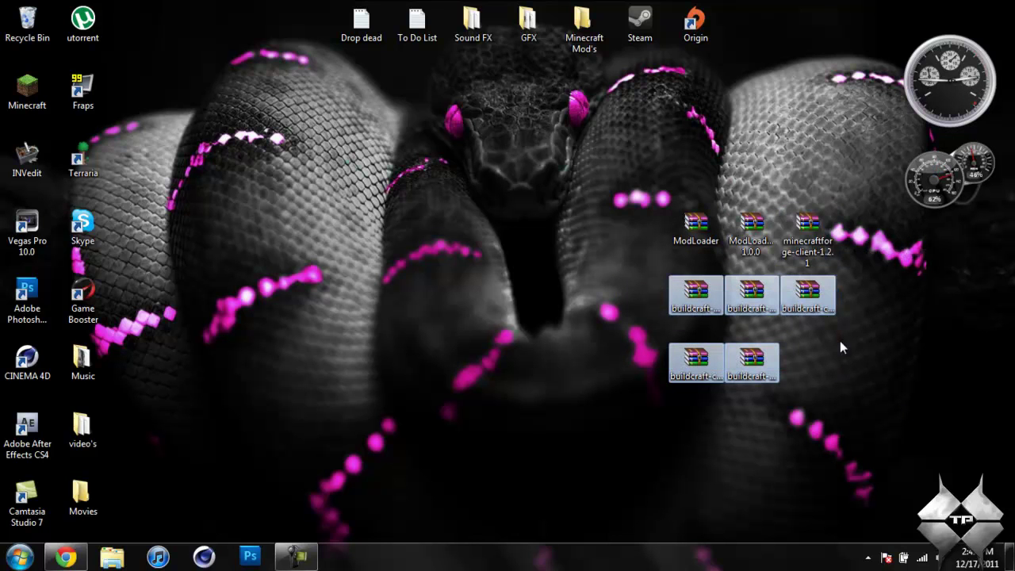
left_click(592, 336)
left_click_drag(559, 156, 816, 356)
left_click(354, 380)
- Switch to Chrome and look through the open Risugami's Mods, Flan's Mods and Minecraft Forge pages, ending on the BuildCraft page
left_click(64, 558)
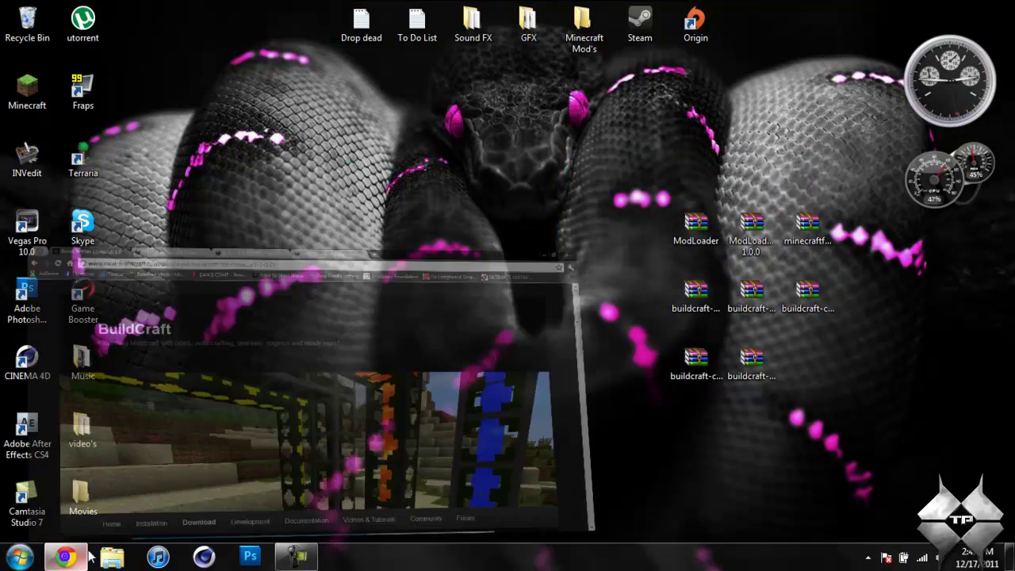
left_click(261, 9)
left_click(392, 9)
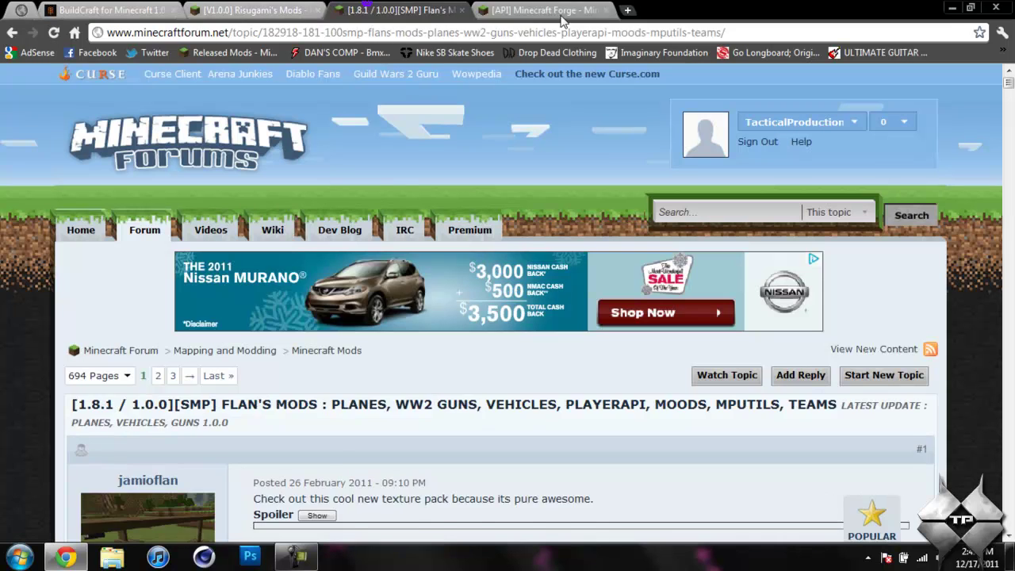
left_click(555, 11)
left_click(341, 13)
left_click(253, 9)
left_click(127, 9)
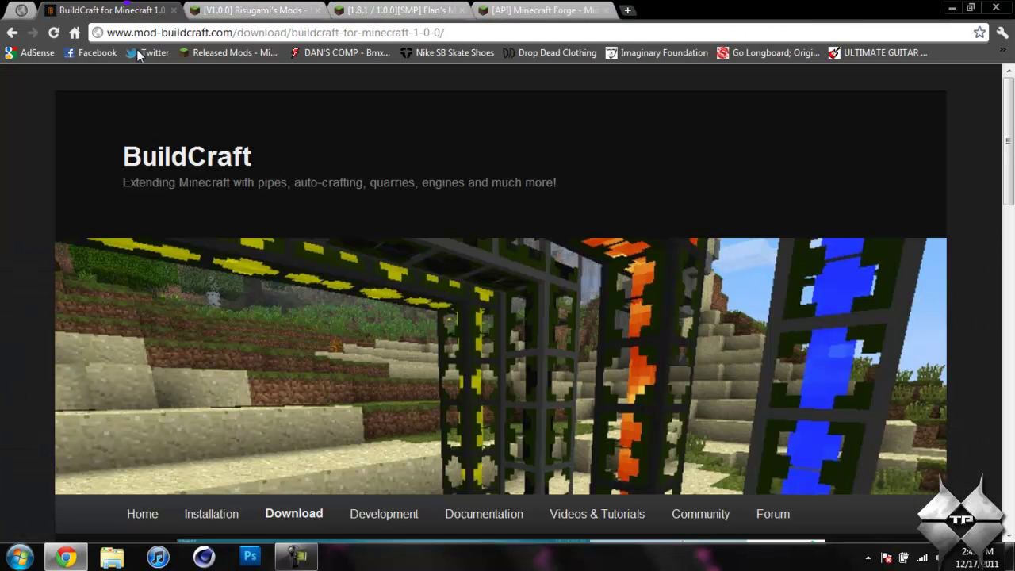
- Examine the BuildCraft for Minecraft 1.0.0 page, its Documentation and Download entries, and the list of client zip links
scroll(349, 263, "down", 5)
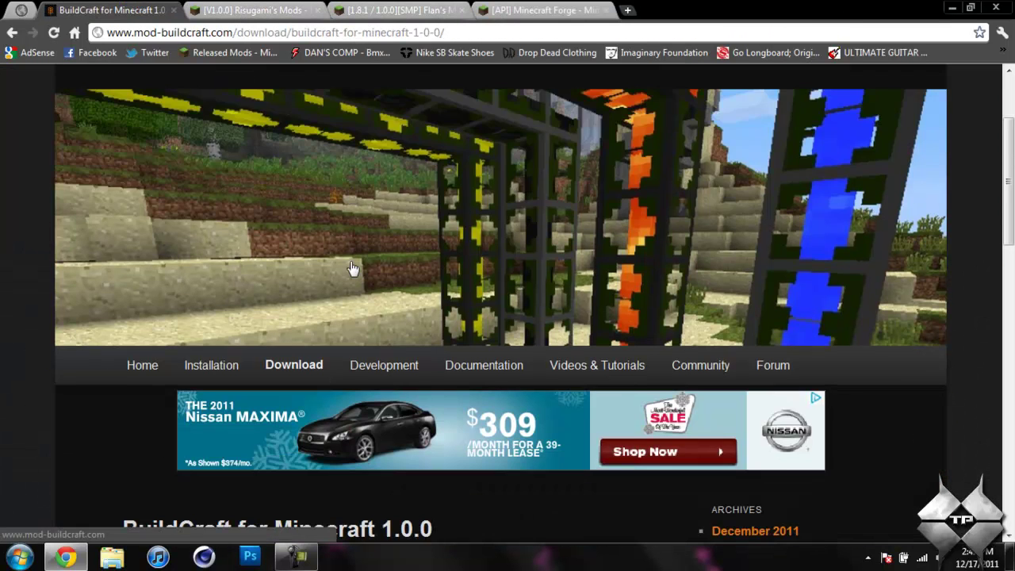
scroll(342, 302, "down", 2)
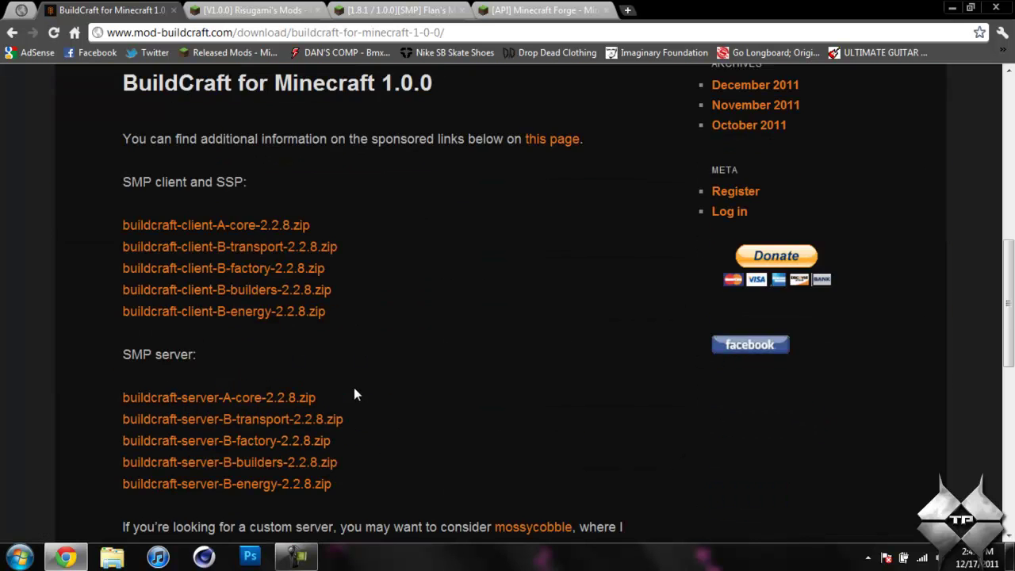
scroll(363, 367, "up", 4)
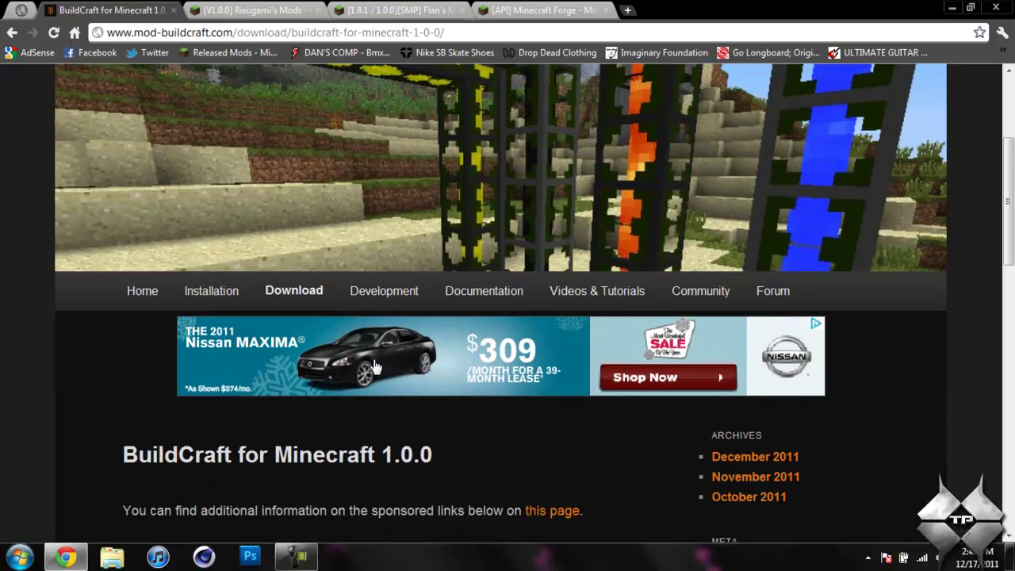
mouse_move(480, 306)
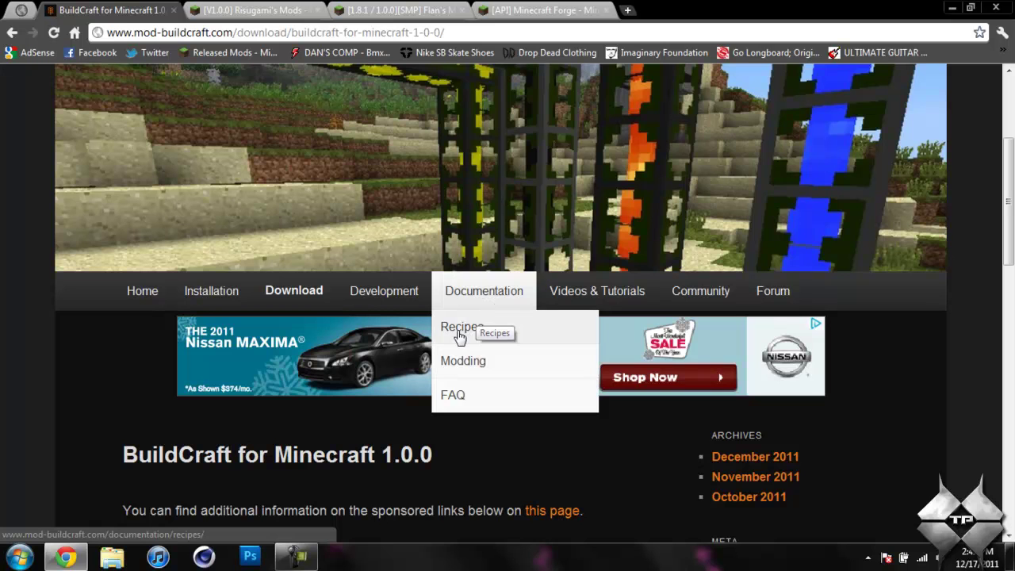
mouse_move(575, 298)
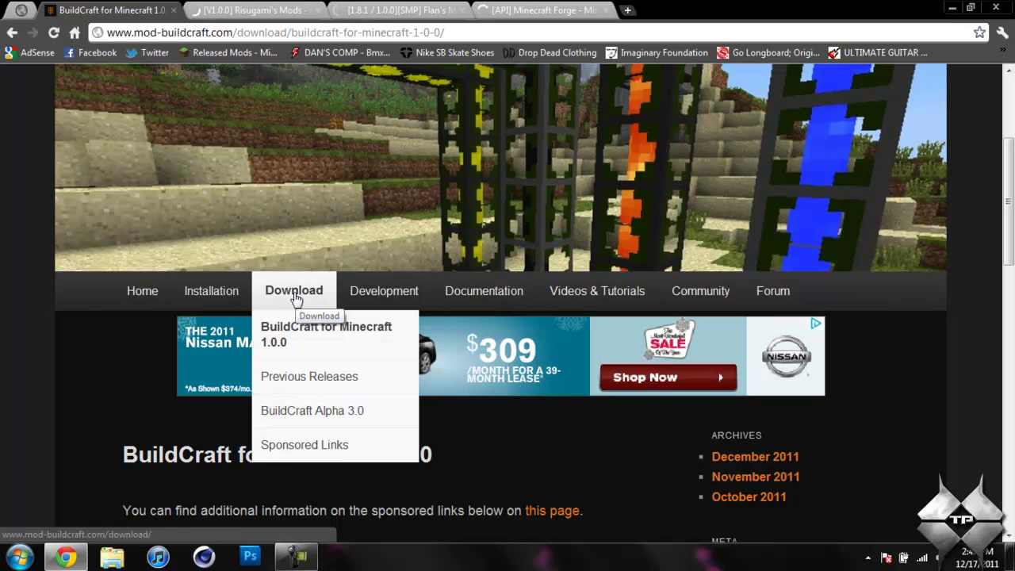
mouse_move(319, 302)
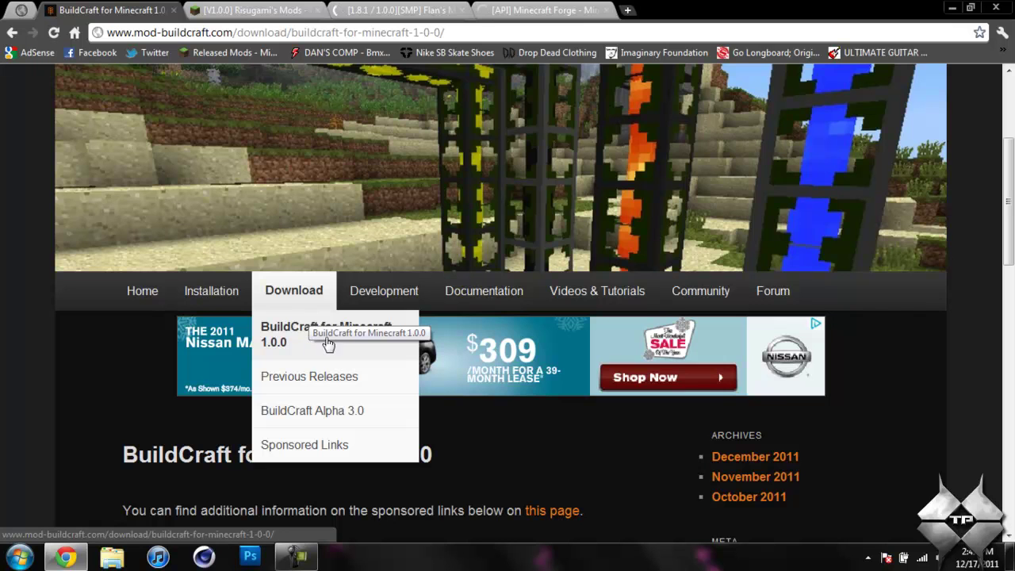
scroll(121, 341, "down", 4)
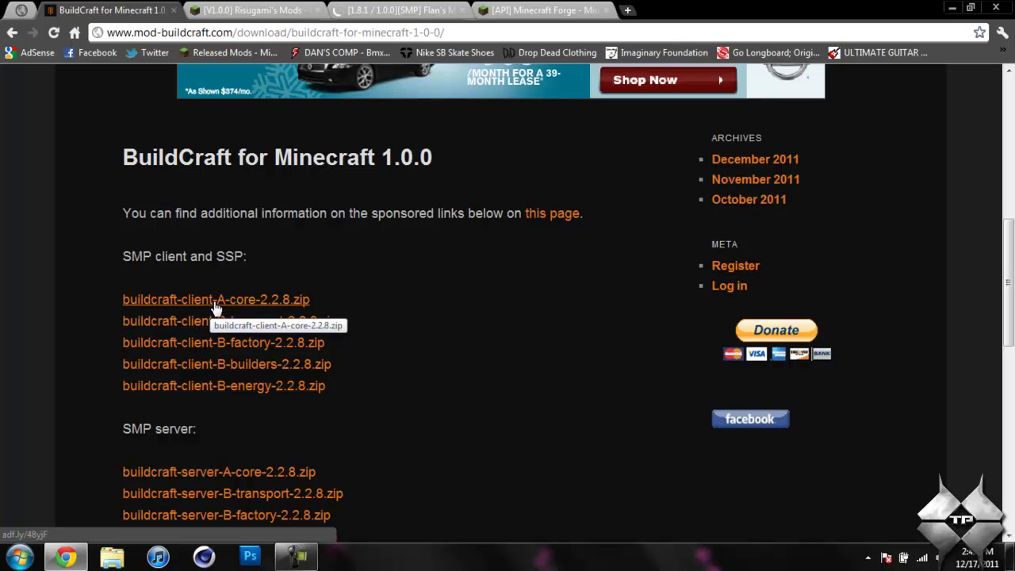
- Show the adf.ly page of buildcraft-client-A-core-2.2.8.zip in a new tab, close it, and highlight the five client zip links
right_click(216, 306)
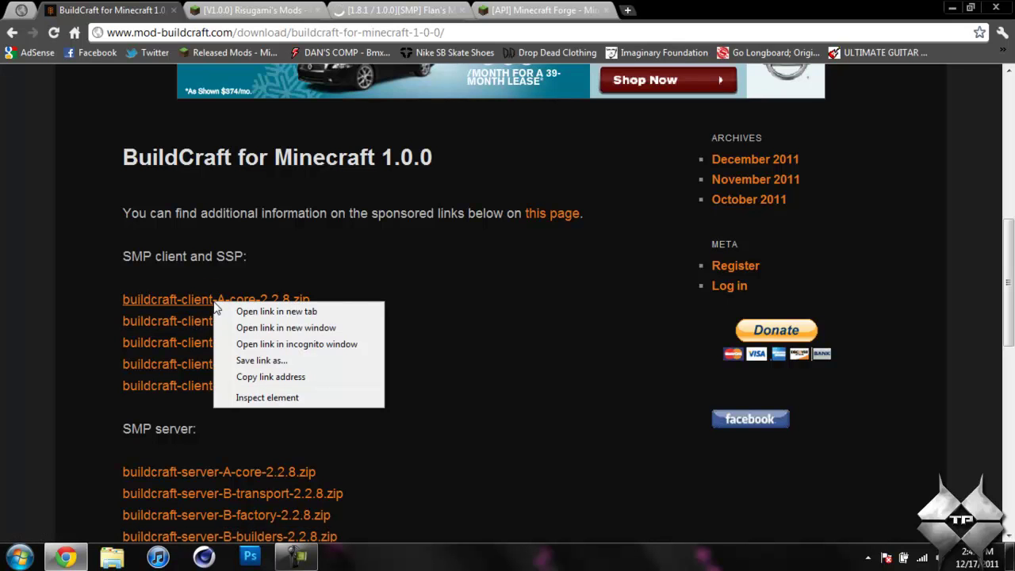
left_click(276, 311)
left_click(289, 11)
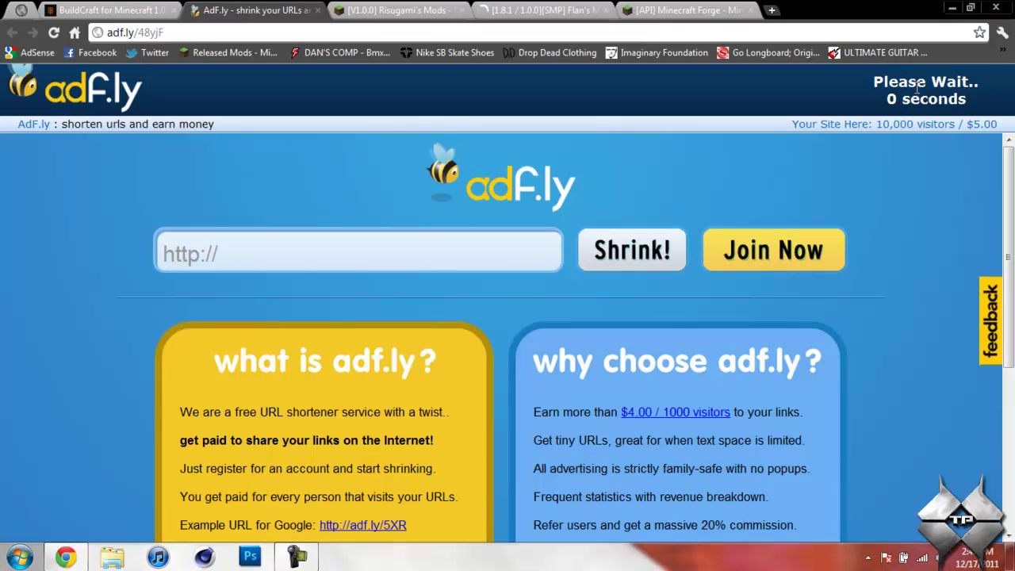
left_click(922, 95)
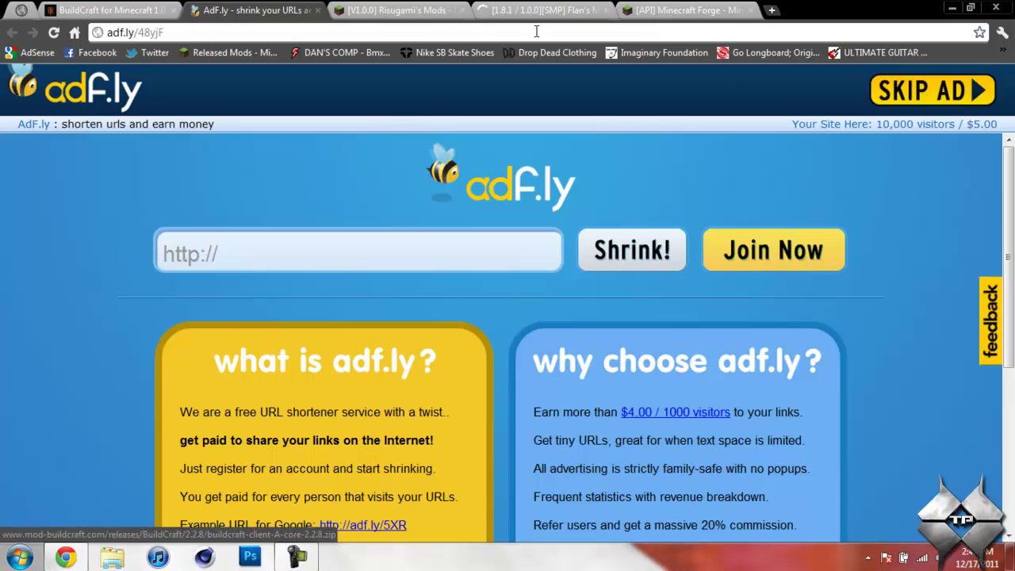
left_click(317, 10)
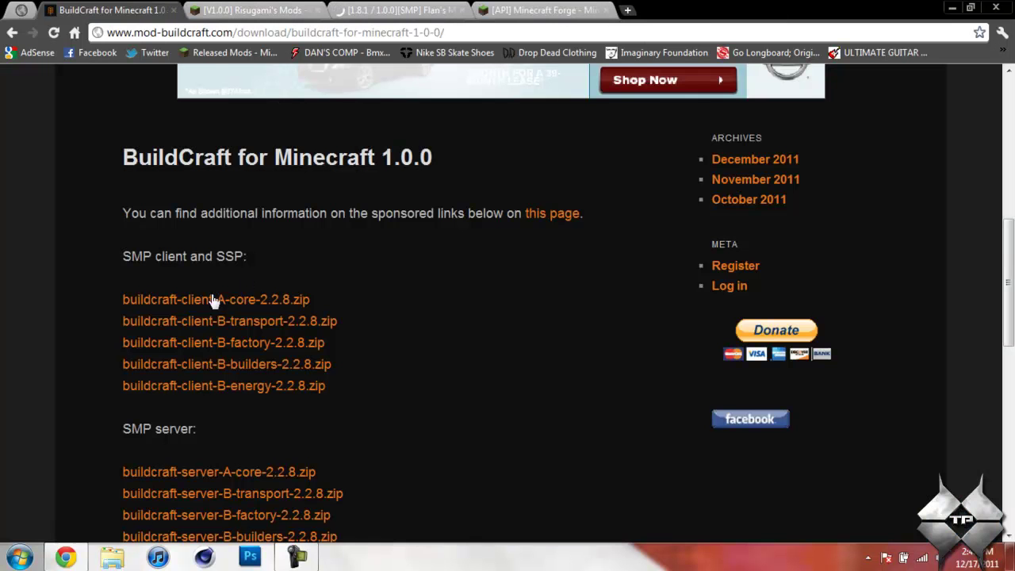
left_click_drag(188, 311, 316, 398)
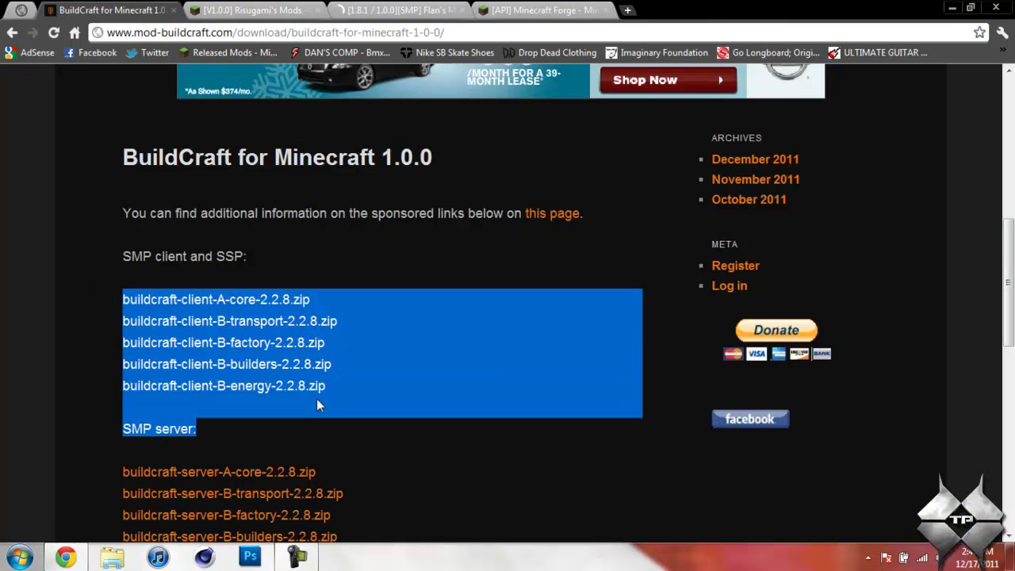
left_click(74, 298)
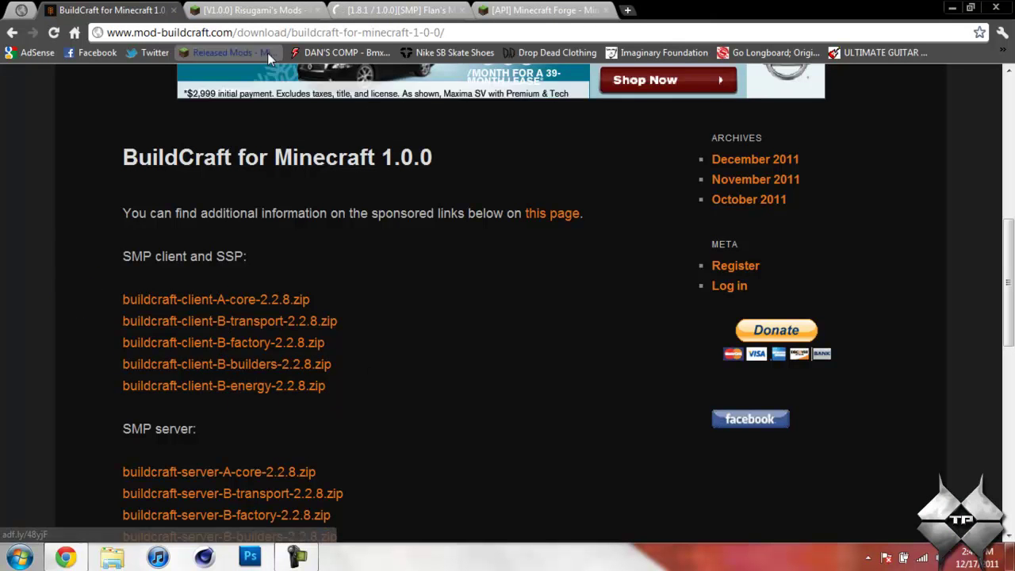
- Find the ModLoader 1.0.0 download links in the Risugami's Mods forum thread
left_click(273, 11)
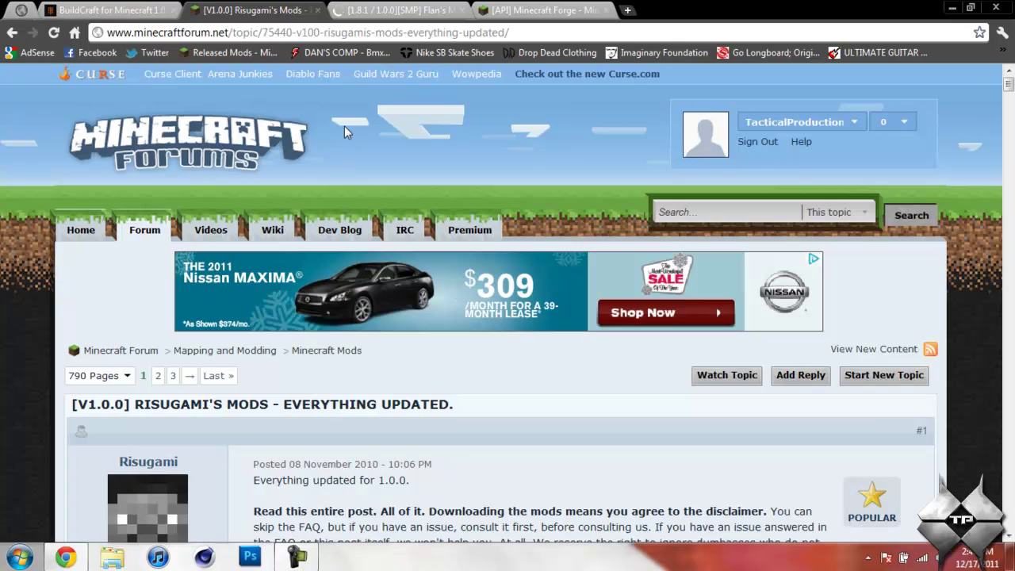
scroll(322, 303, "down", 1)
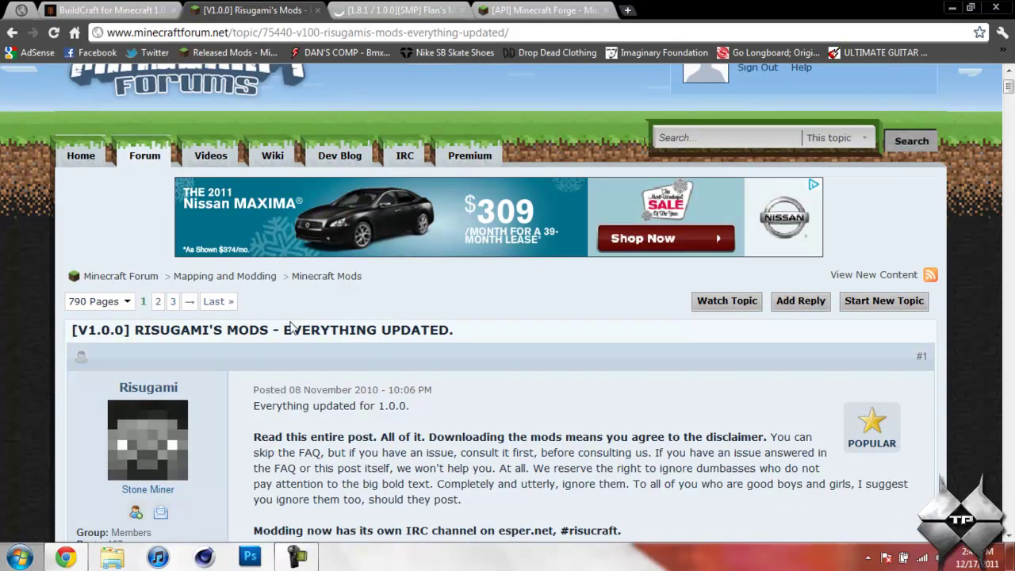
scroll(290, 326, "down", 20)
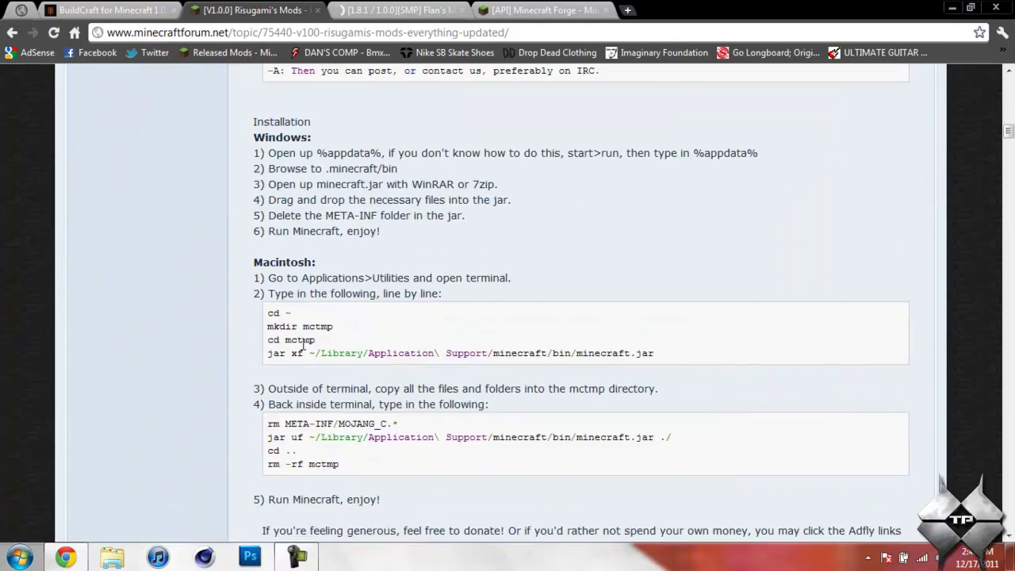
scroll(303, 344, "down", 4)
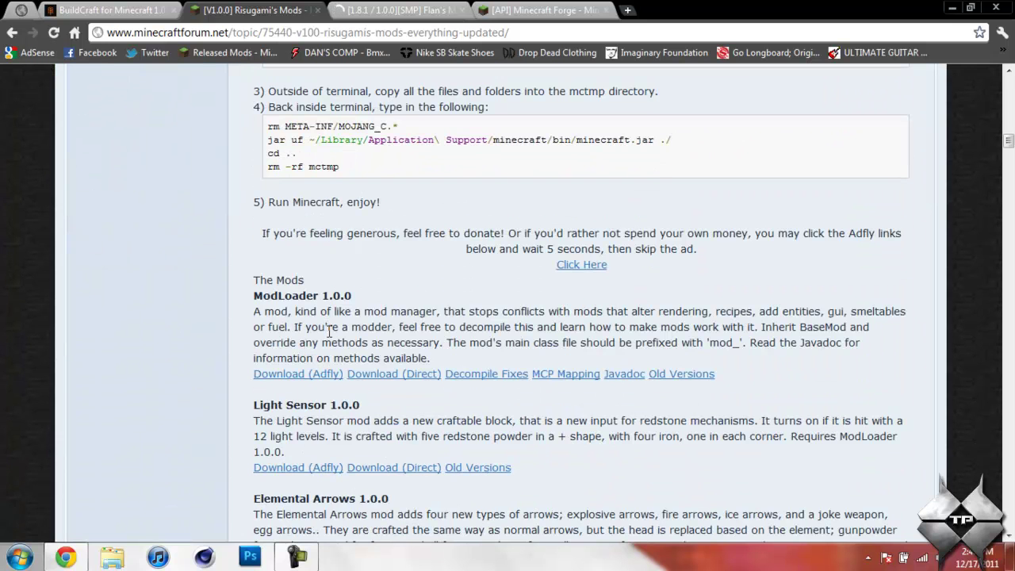
scroll(328, 339, "down", 1)
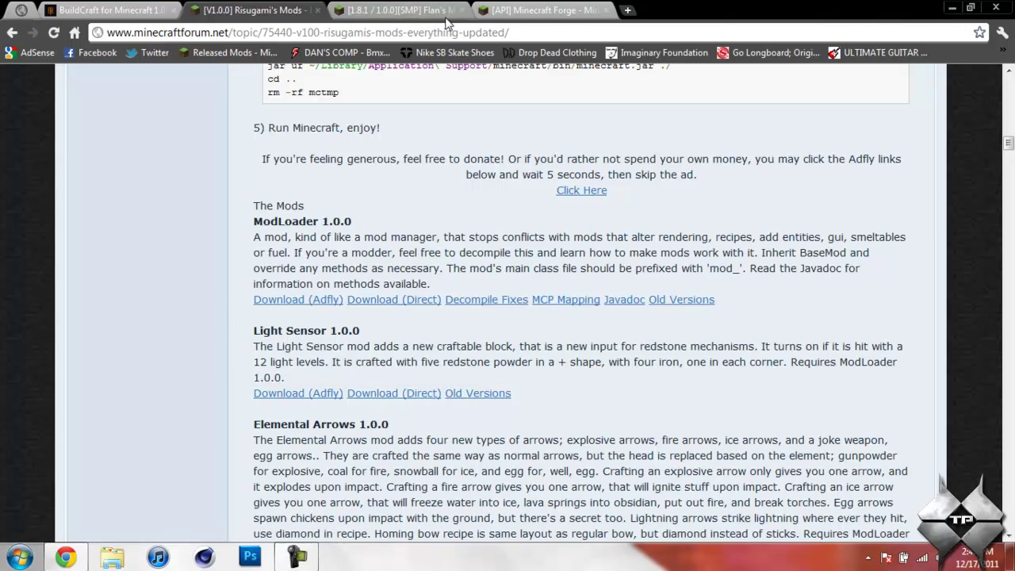
- Find the ModLoaderMp Unofficial client 1.0.0 download links in the Flan's Mods forum thread
left_click(396, 9)
scroll(367, 247, "down", 1)
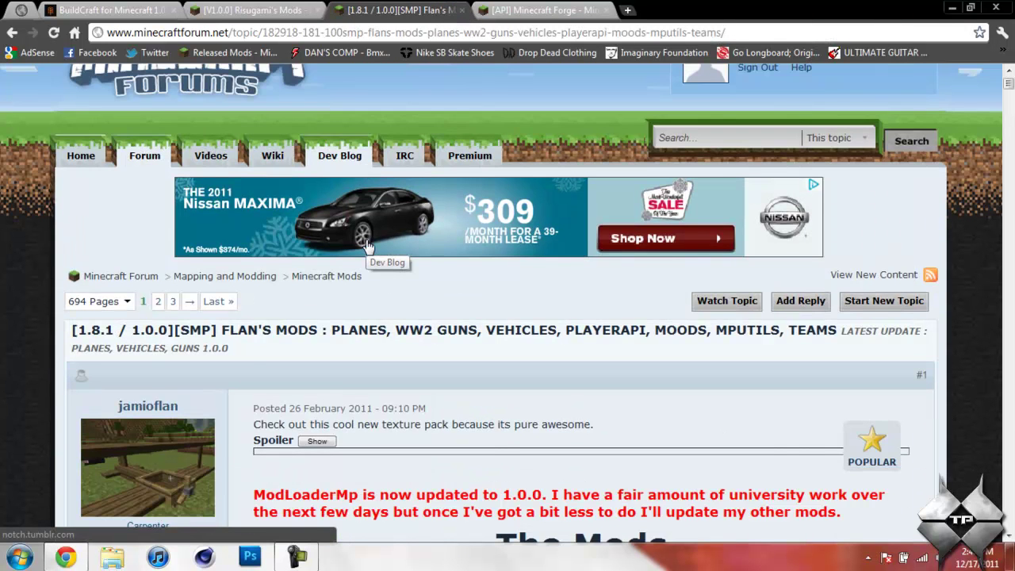
scroll(367, 247, "down", 2)
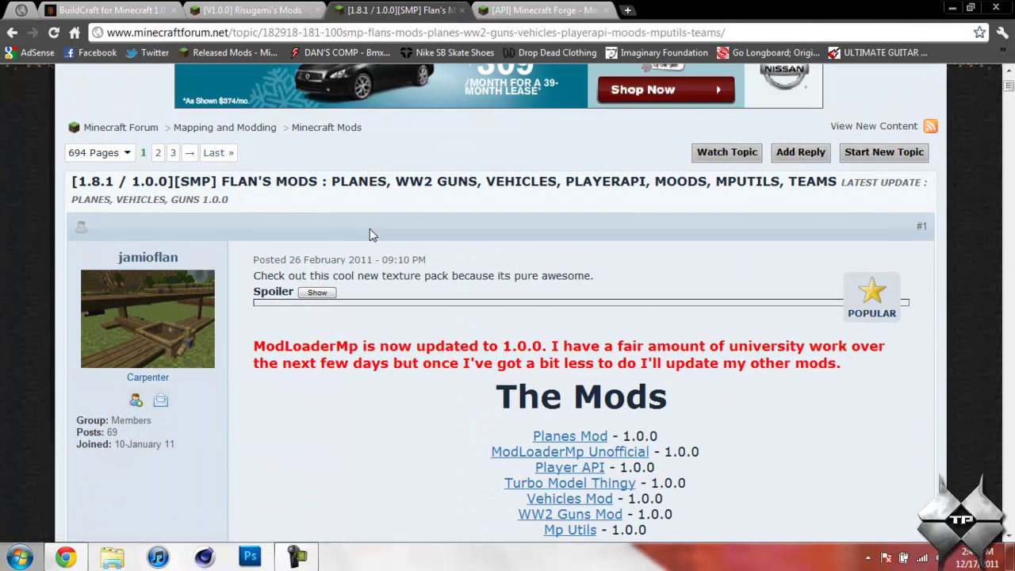
scroll(369, 228, "down", 3)
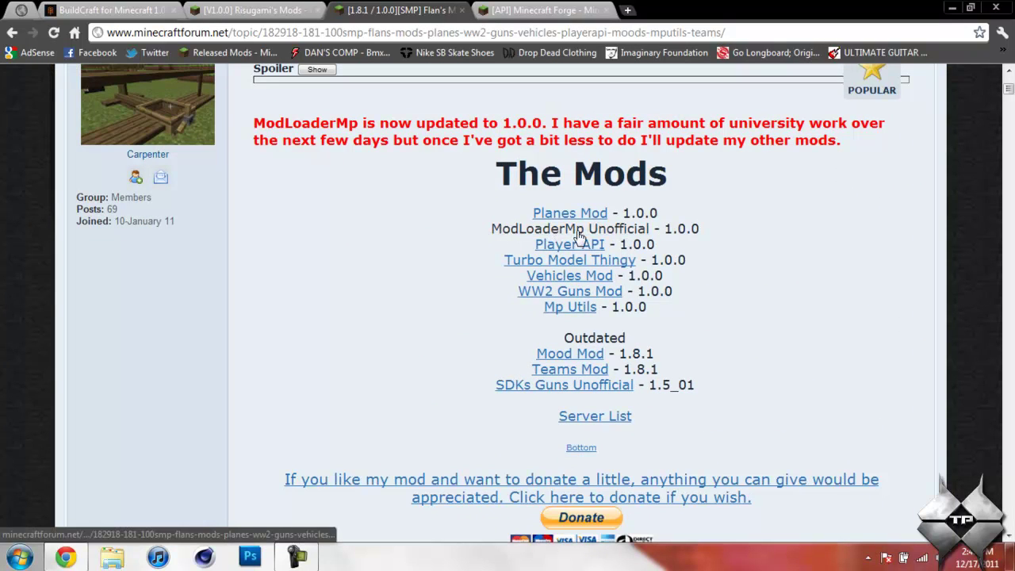
left_click(597, 237)
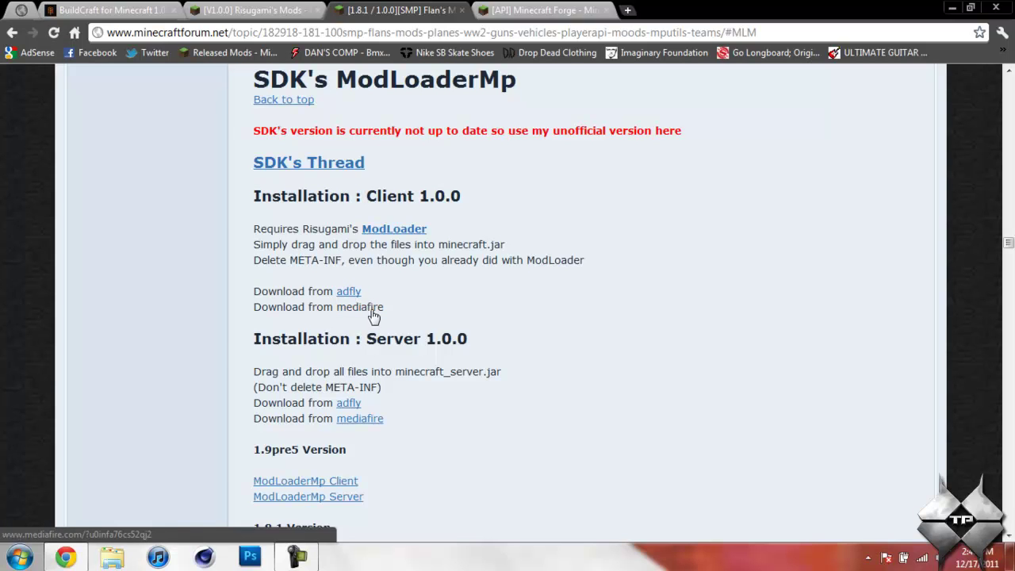
- Find the Minecraft Forge 1.2.2 client download links for Minecraft 1.0.0 in the Minecraft Forge forum thread
left_click(521, 12)
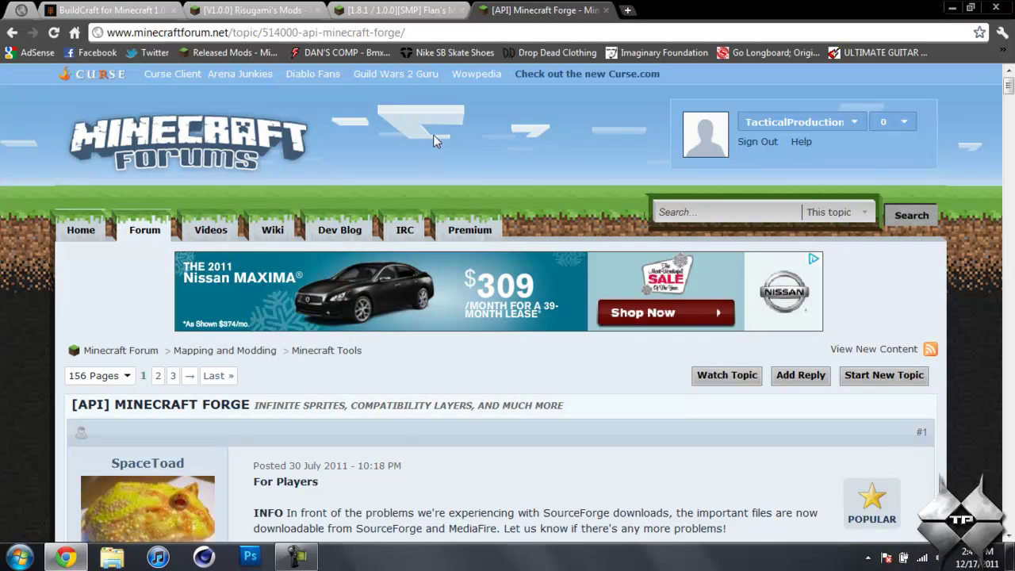
scroll(383, 205, "down", 1)
scroll(222, 335, "down", 4)
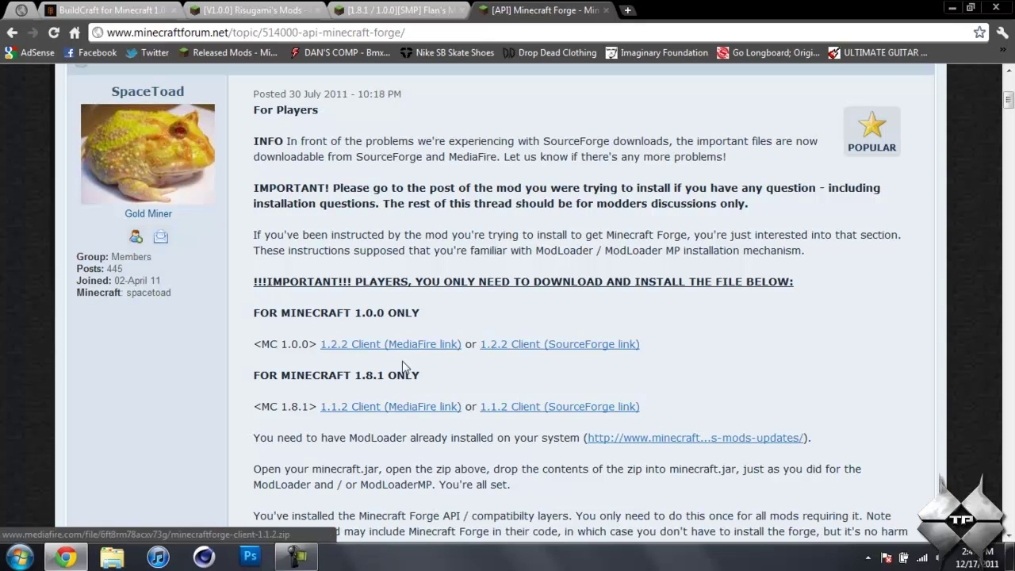
scroll(405, 351, "down", 3)
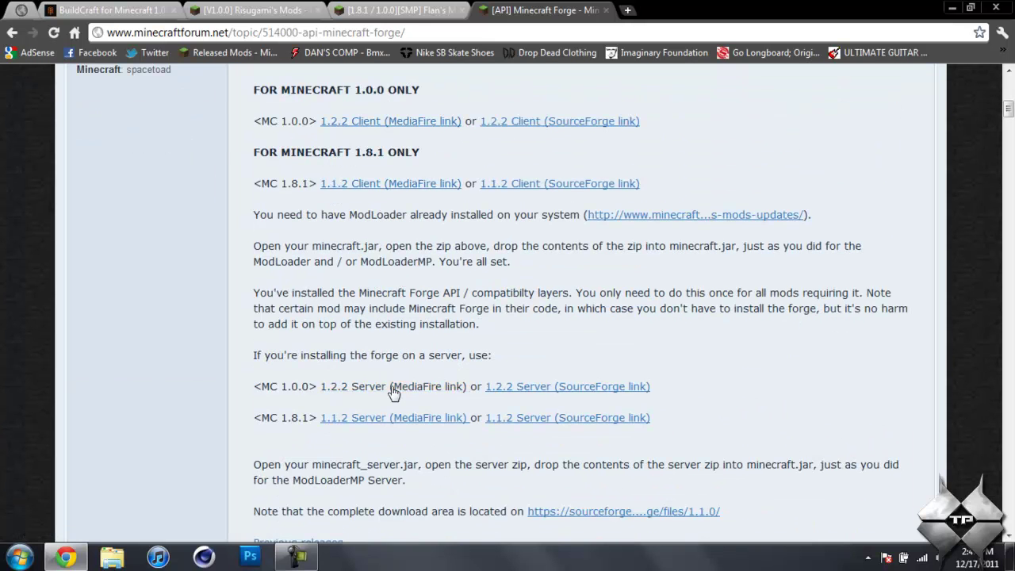
scroll(389, 385, "up", 4)
scroll(390, 343, "down", 1)
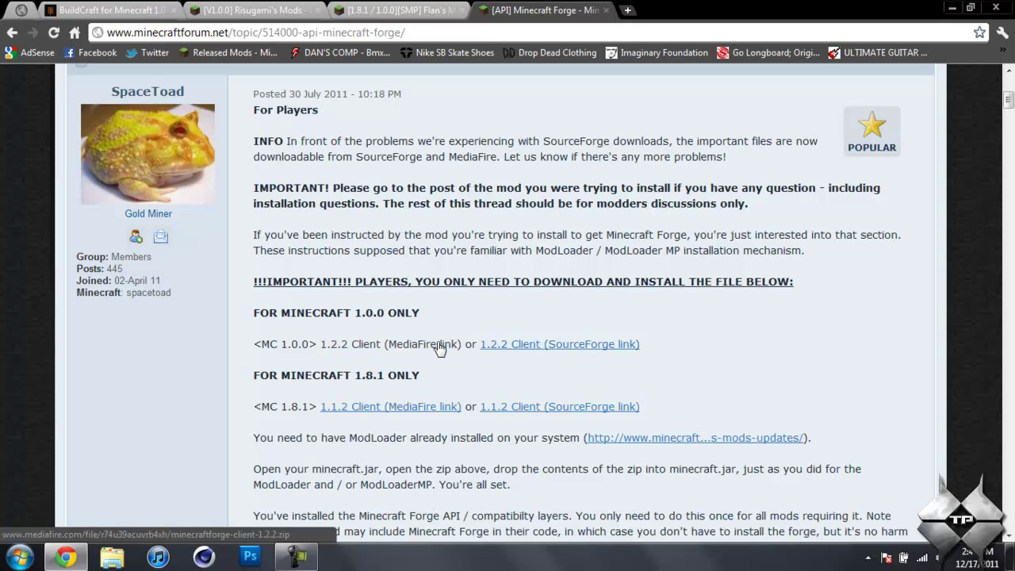
- Close Chrome and open the bin folder inside .minecraft by way of %appdata%
left_click(998, 7)
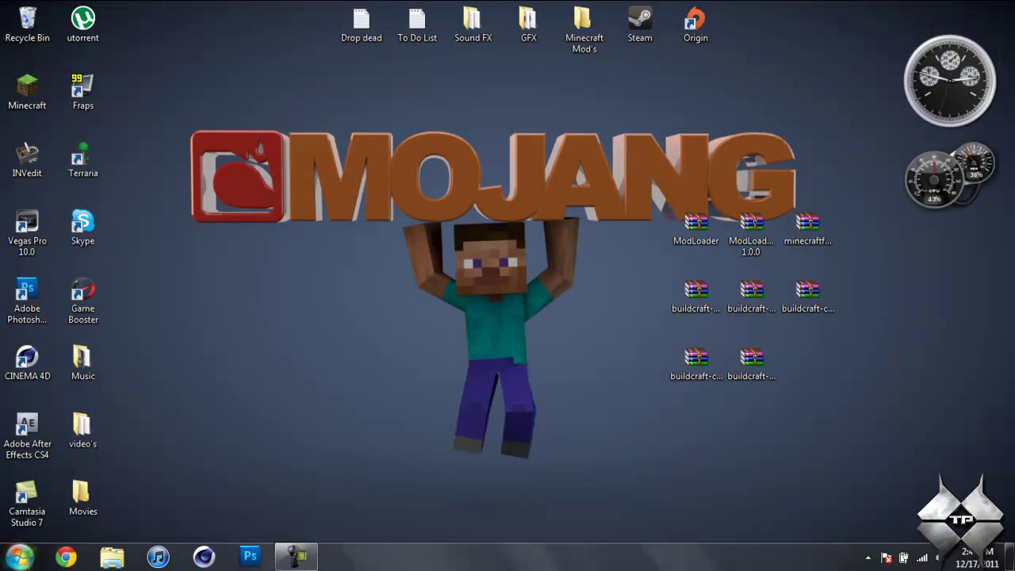
left_click(20, 558)
type("%")
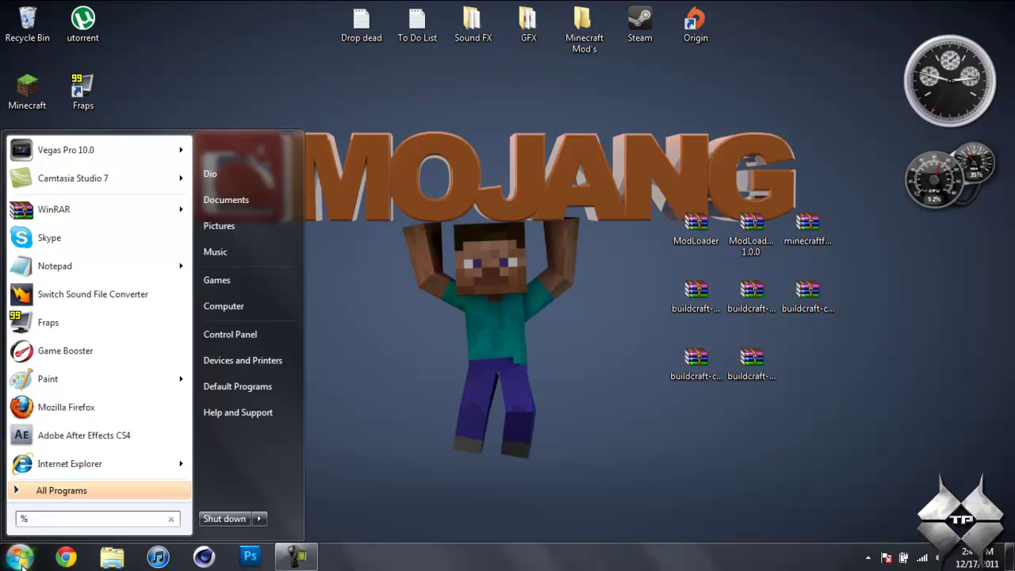
type("appdata%")
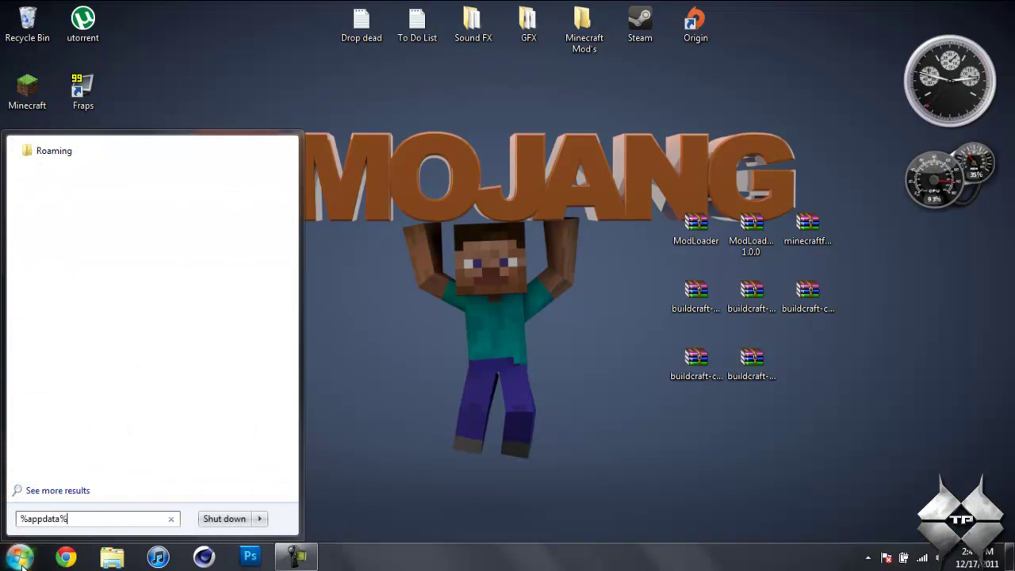
key("Return")
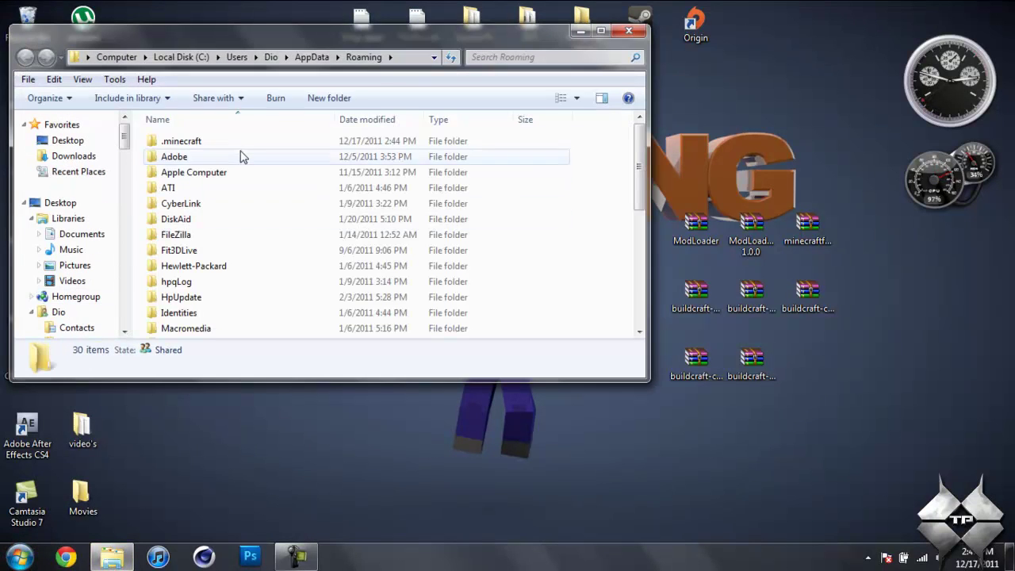
double_click(181, 143)
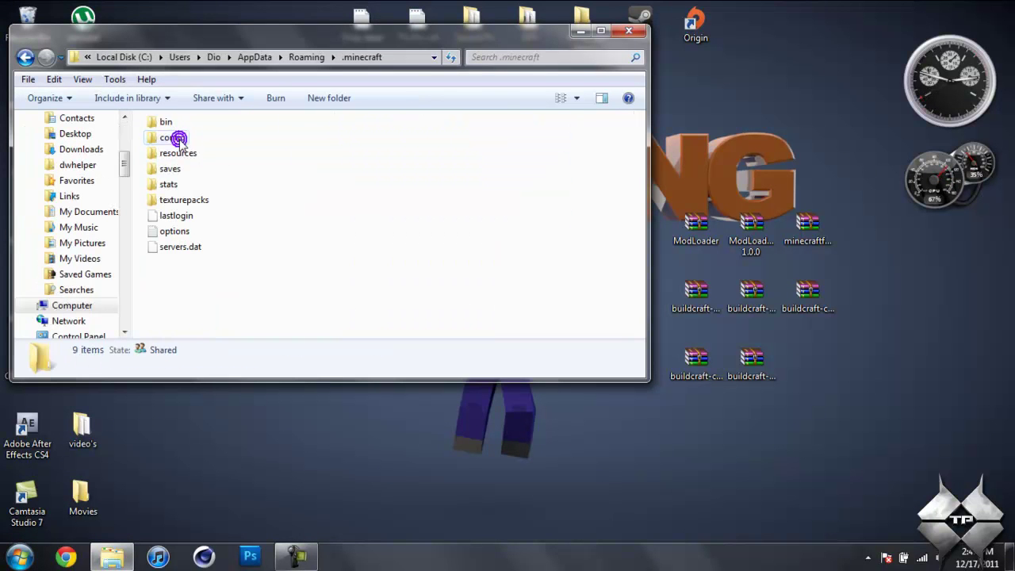
double_click(166, 123)
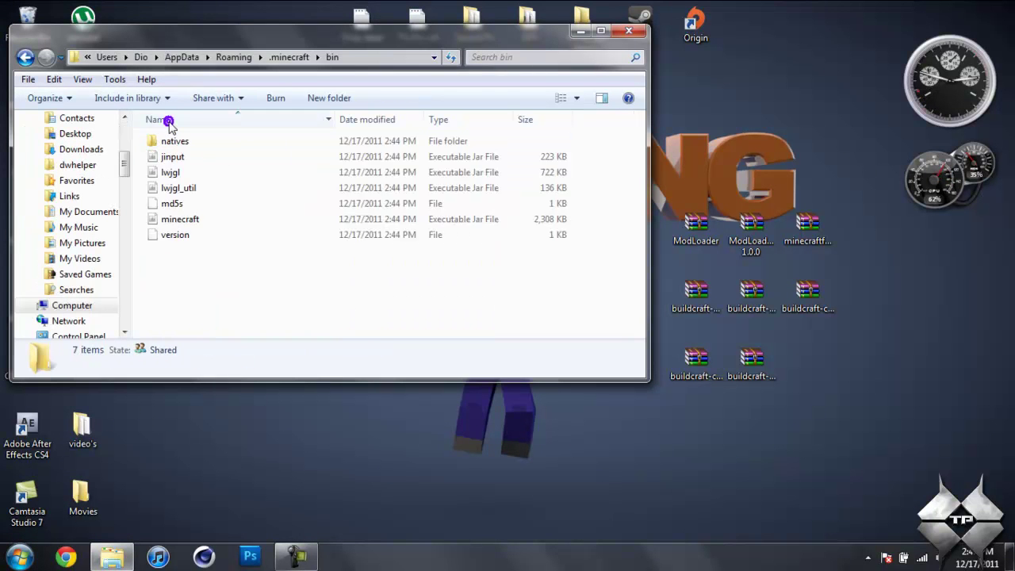
- Open the minecraft jar in WinRAR, snap its window to half of the screen, and close the bin folder window
left_click(180, 220)
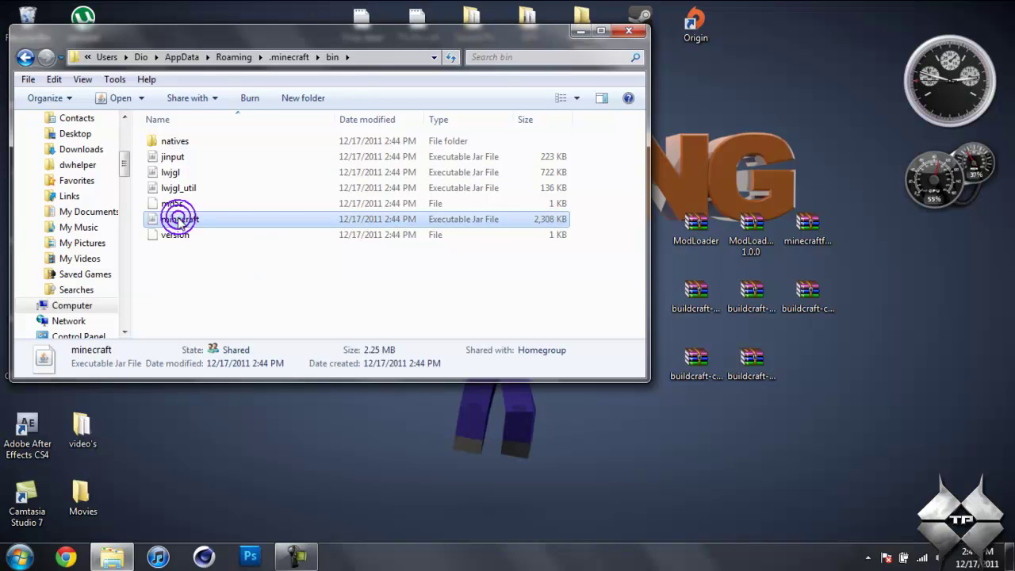
right_click(181, 220)
mouse_move(262, 240)
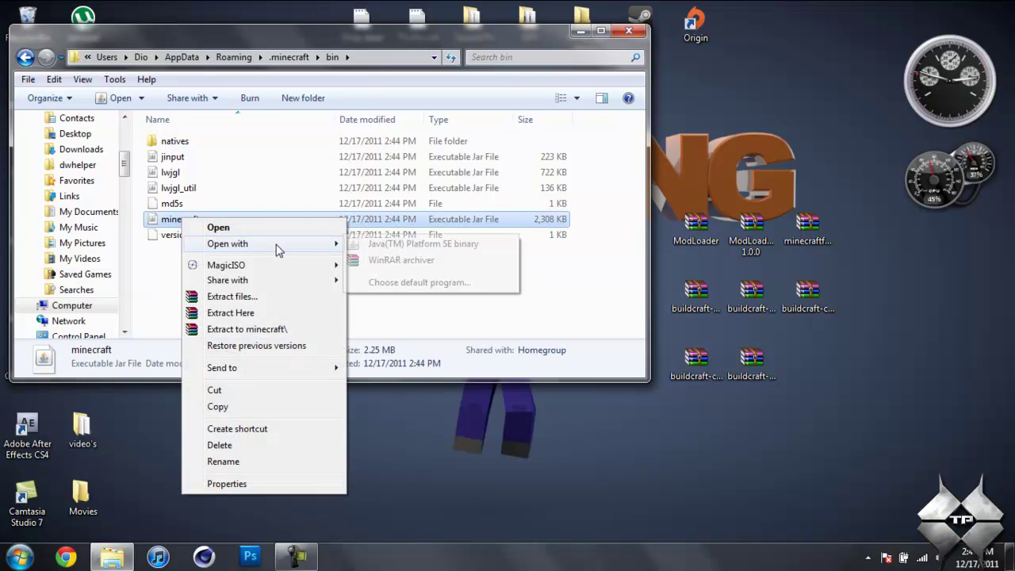
left_click(373, 256)
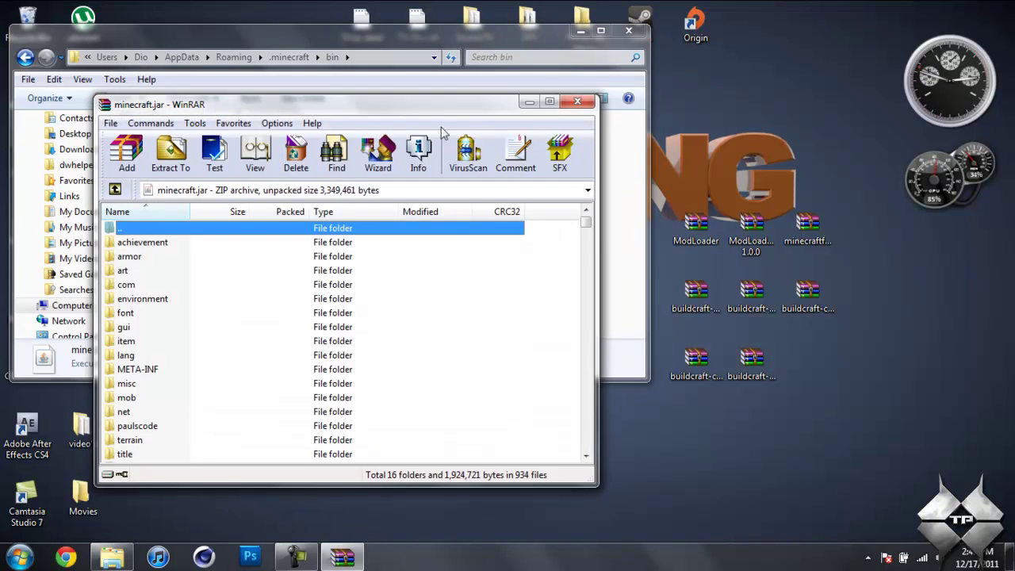
left_click_drag(436, 108, 3, 88)
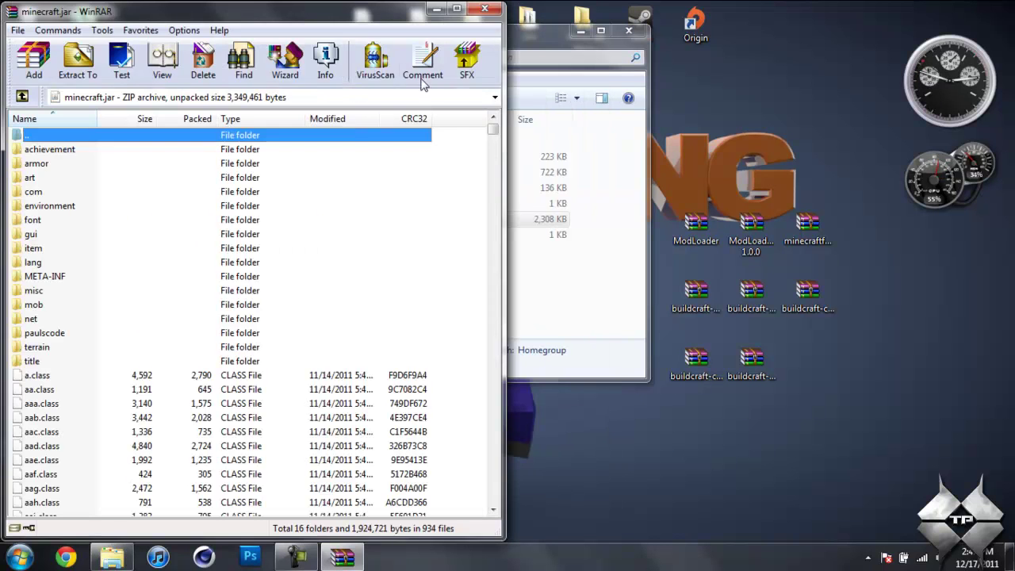
left_click_drag(515, 35, 583, 150)
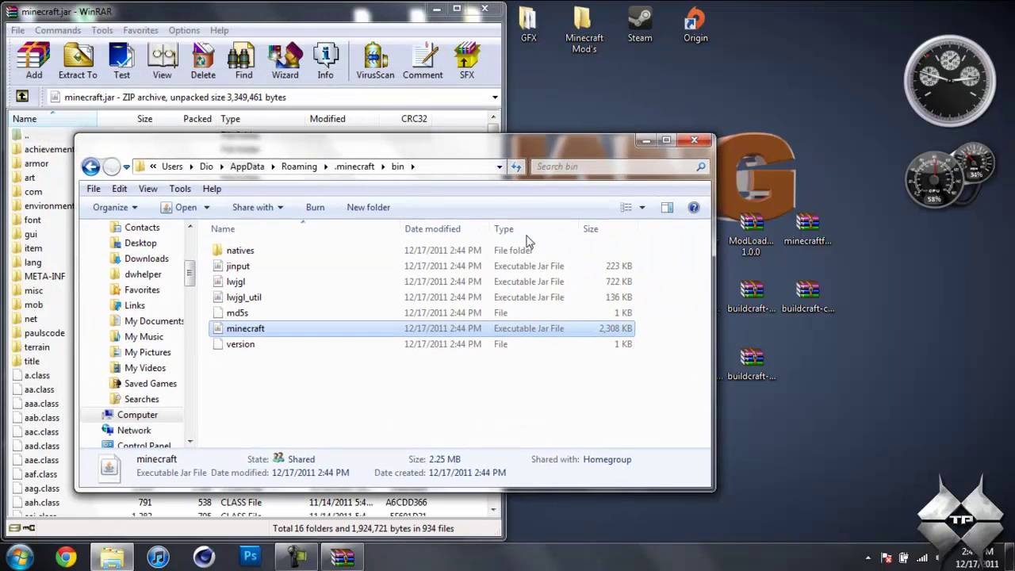
left_click(693, 143)
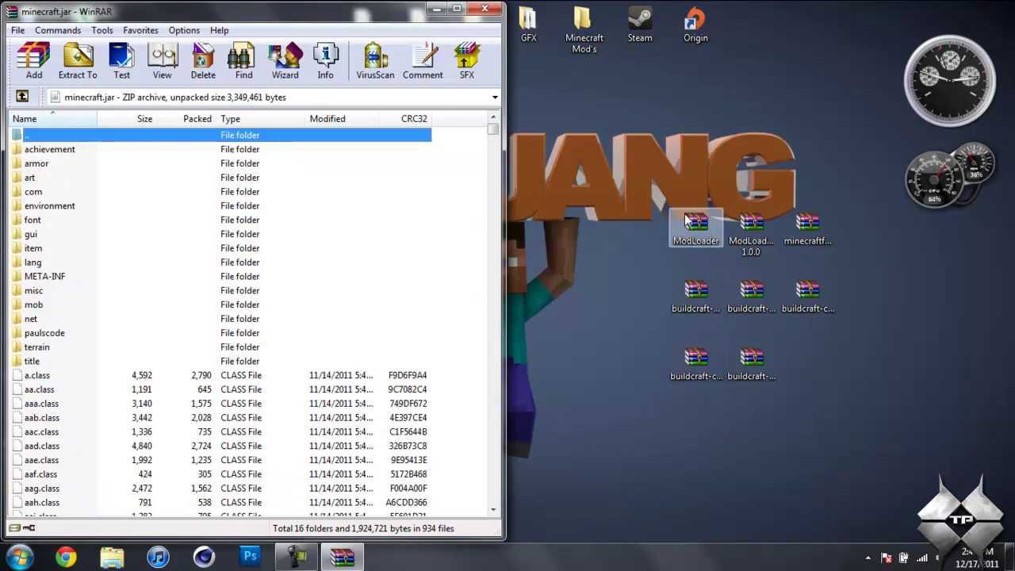
- Add all class files from ModLoader.zip to minecraft.jar with the default archive settings, and close ModLoader.zip
double_click(705, 230)
left_click_drag(557, 103, 695, 121)
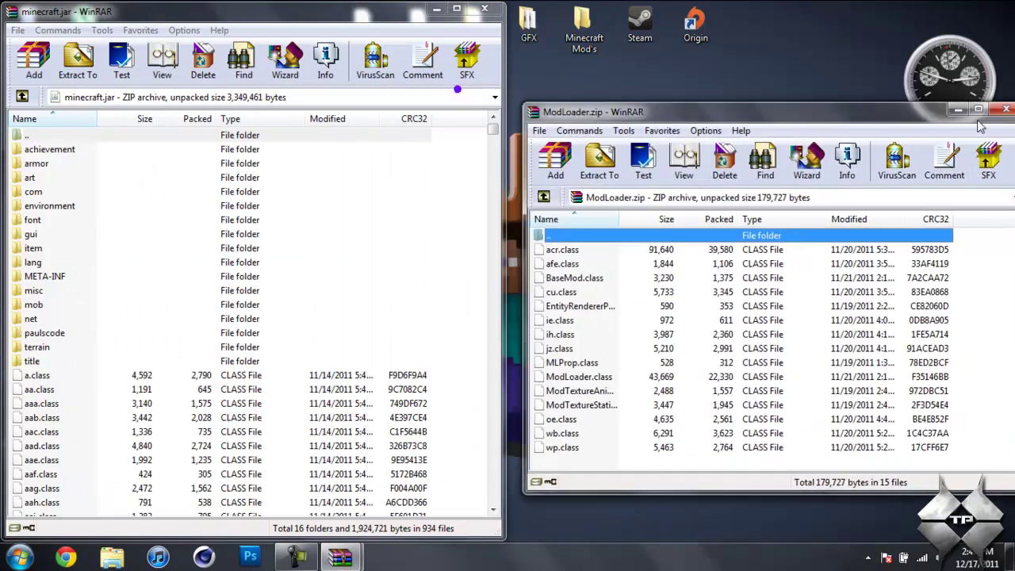
left_click_drag(1014, 120, 1014, 120)
left_click_drag(701, 397, 368, 397)
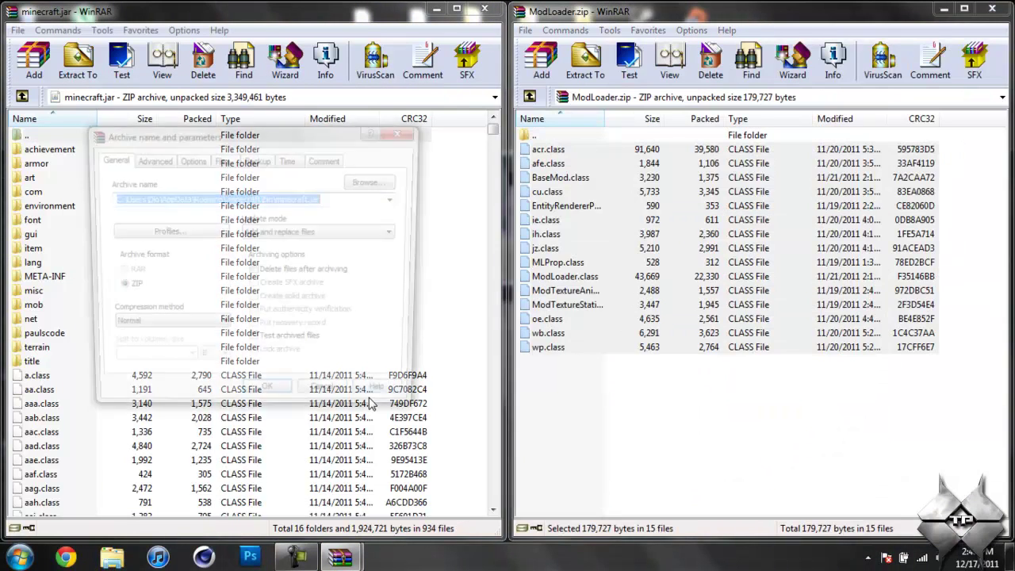
left_click(269, 400)
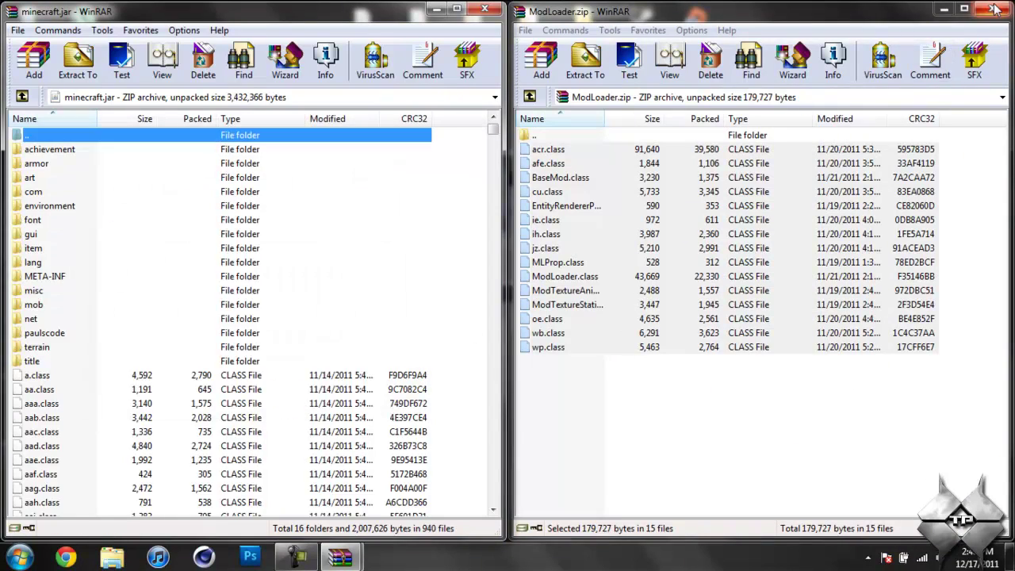
left_click(992, 11)
- Add all class files from ModLoaderMp 1.0.0.zip to minecraft.jar, and close the ModLoaderMp archive
double_click(751, 230)
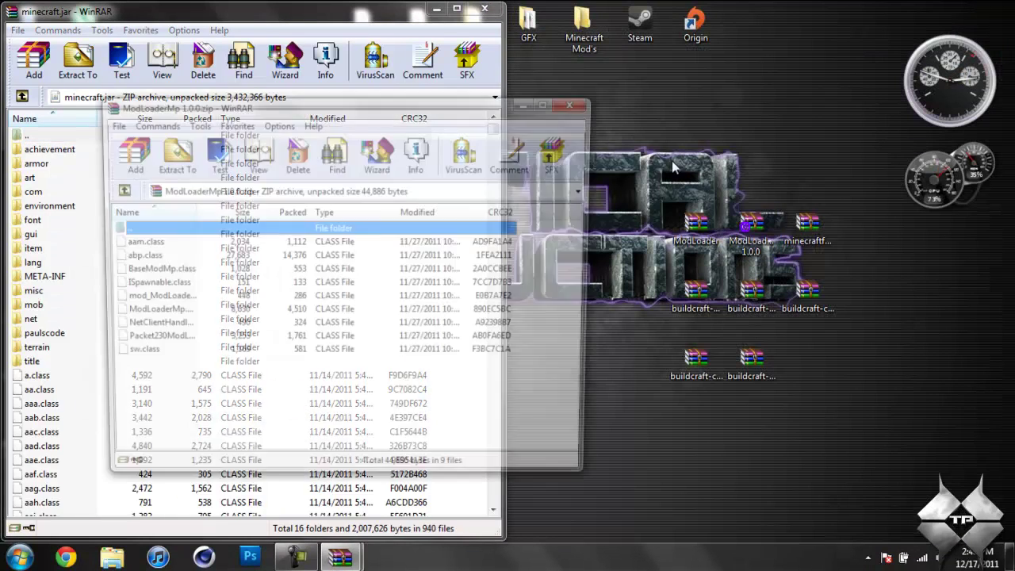
left_click_drag(485, 105, 1014, 39)
left_click_drag(719, 297, 541, 151)
left_click_drag(542, 153, 544, 163)
left_click_drag(368, 407, 368, 407)
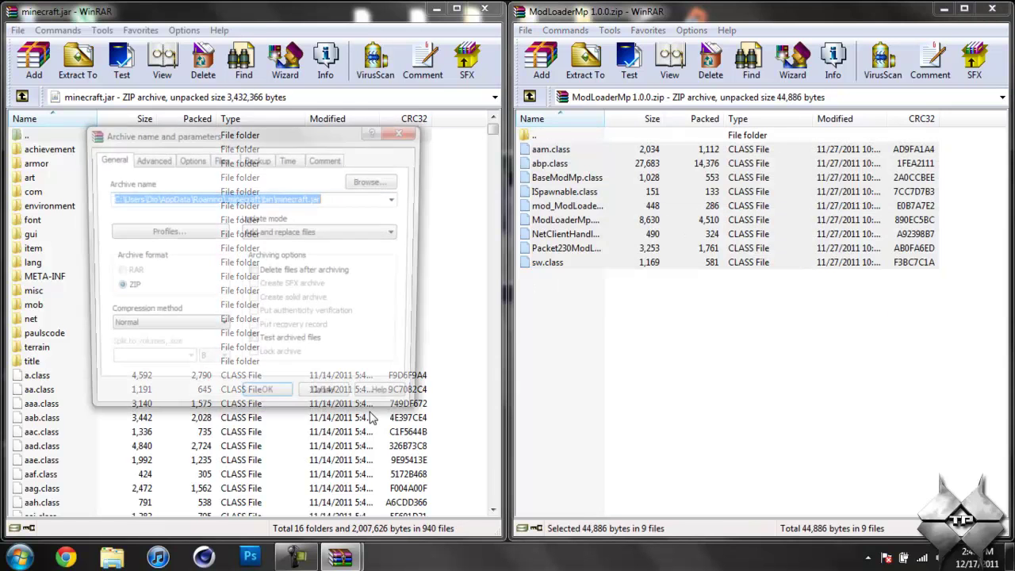
left_click(287, 401)
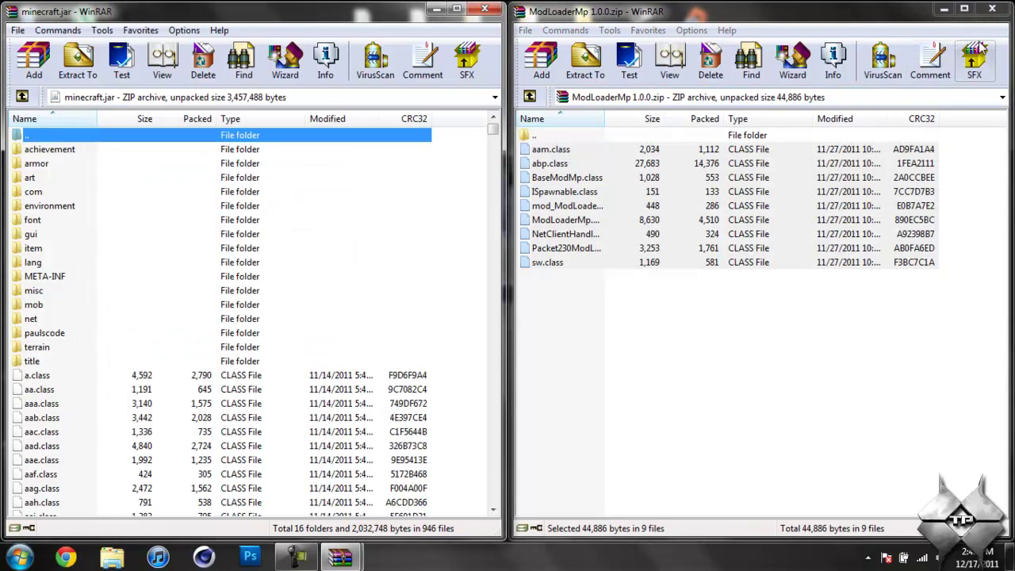
left_click(992, 9)
- Add the forge folder and all files from minecraftforge-client-1.2.1.zip to minecraft.jar, and close the Forge archive
double_click(803, 222)
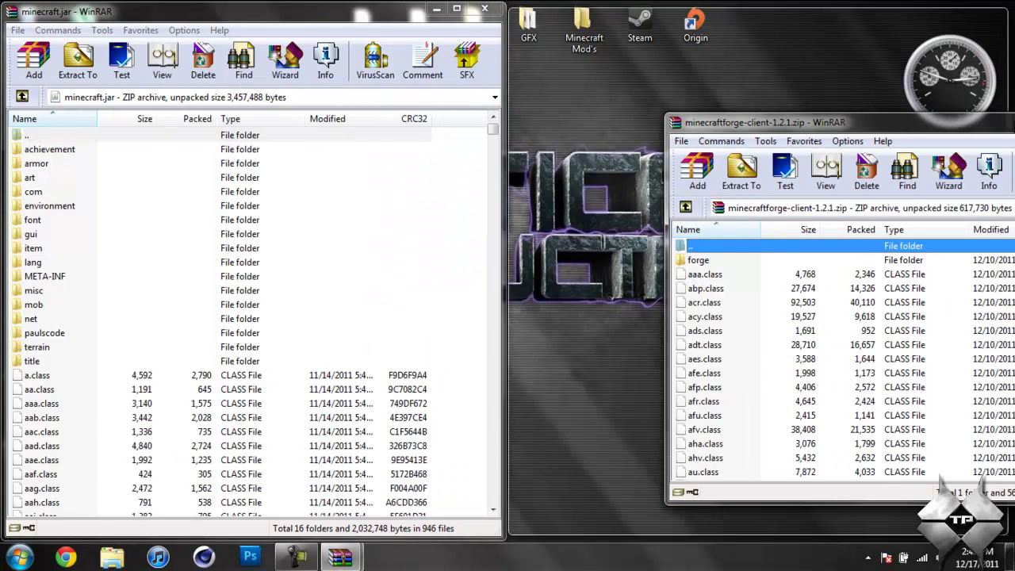
left_click_drag(1014, 123, 1014, 122)
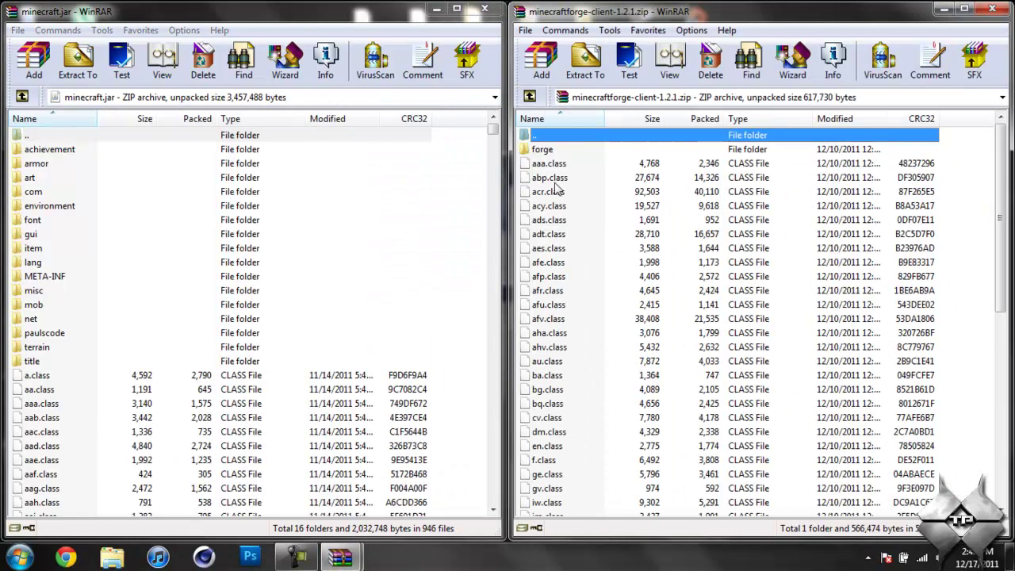
left_click(554, 153)
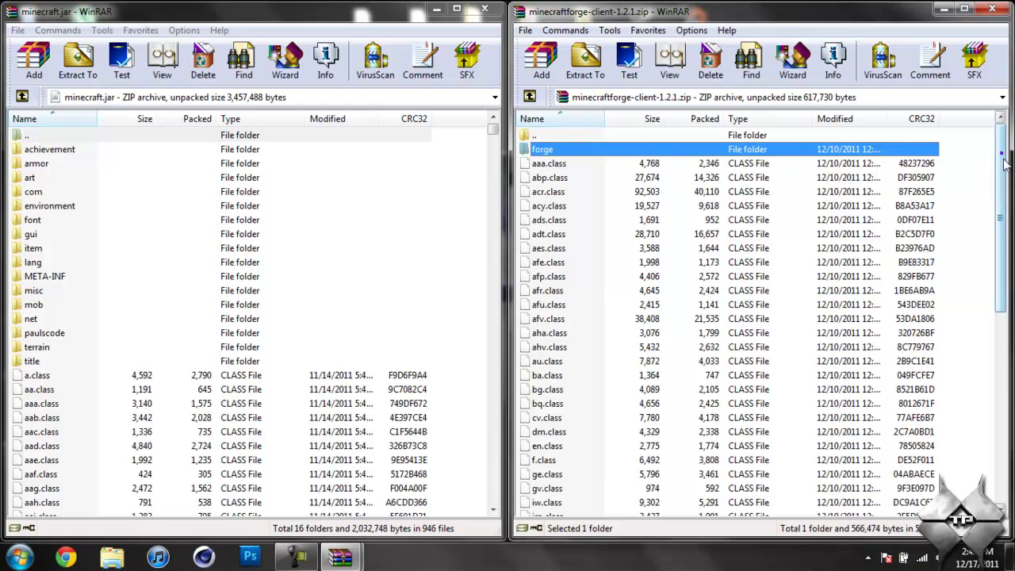
left_click_drag(1004, 163, 977, 426)
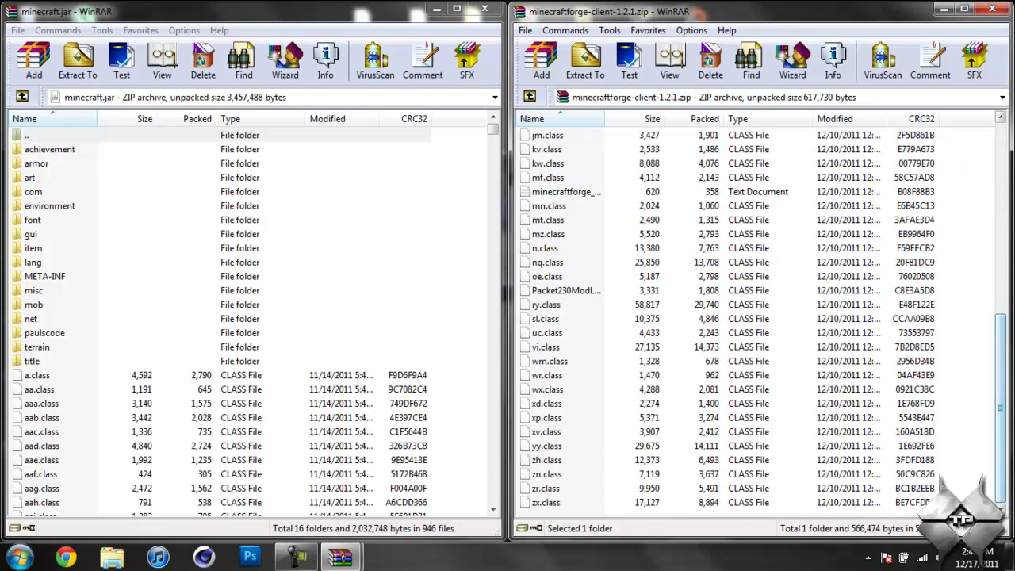
left_click(644, 503, "shift")
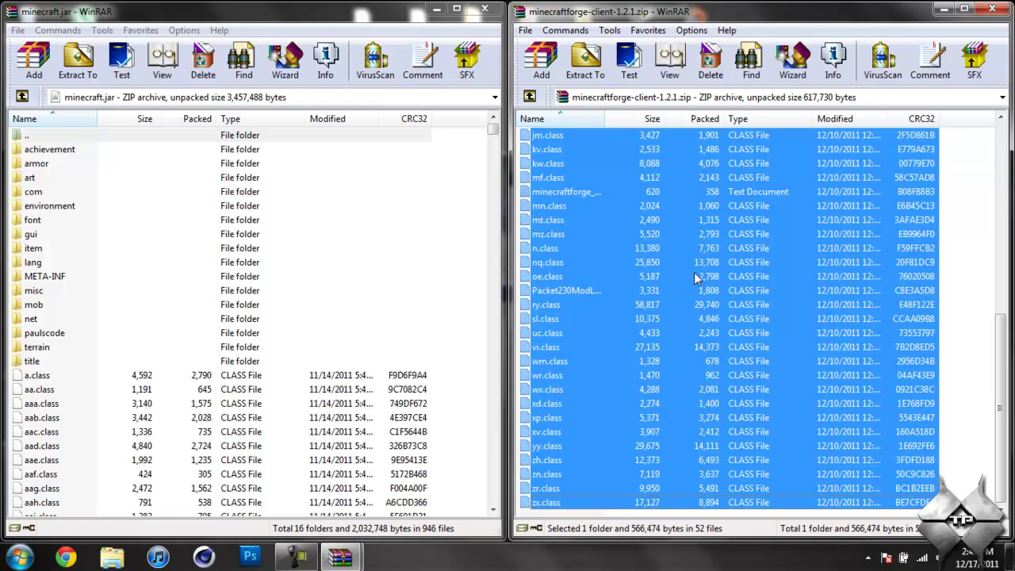
left_click_drag(735, 403, 302, 422)
left_click(268, 400)
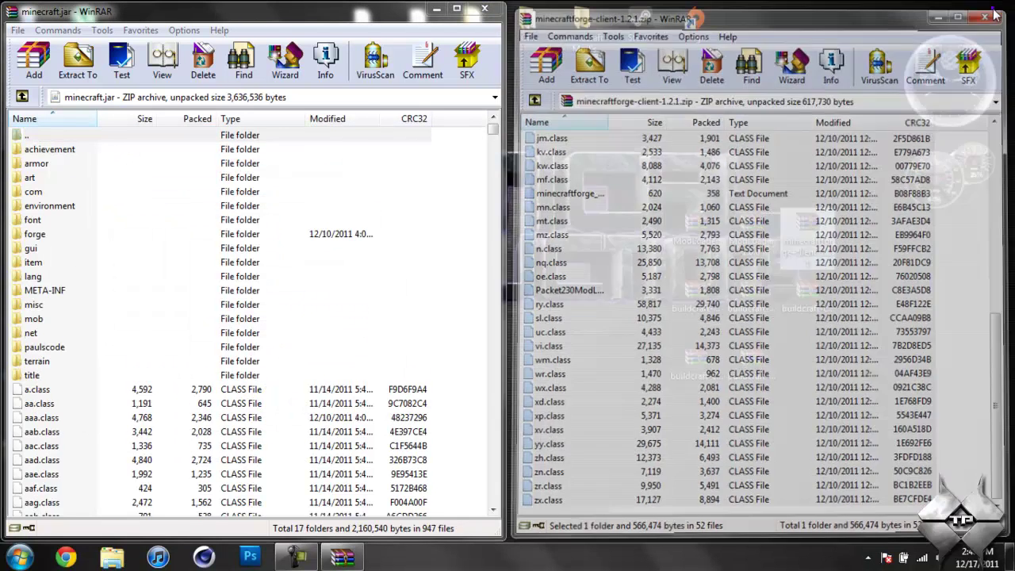
left_click(992, 10)
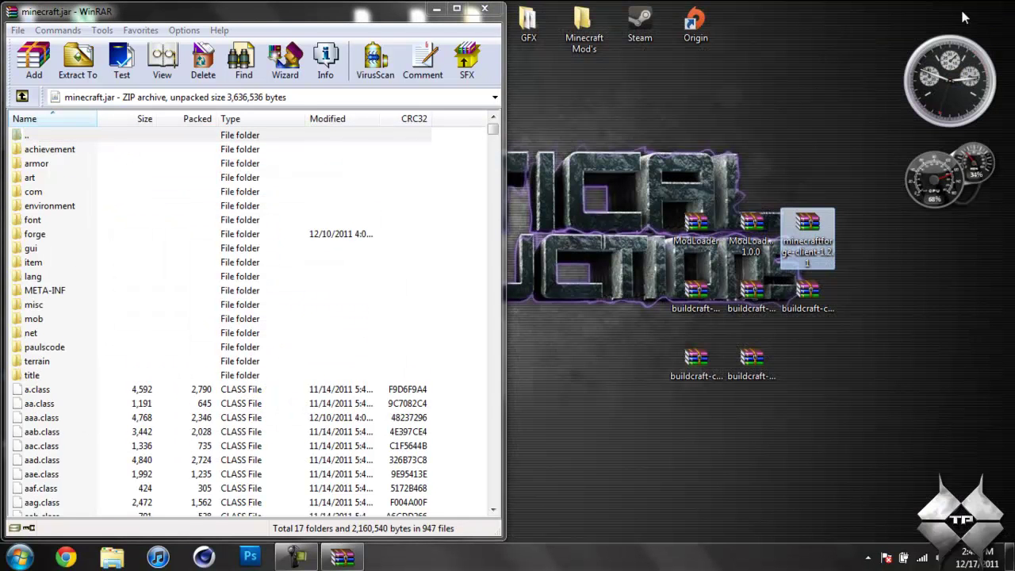
- Highlight the five BuildCraft archives on the desktop, and clear the selection
left_click(898, 223)
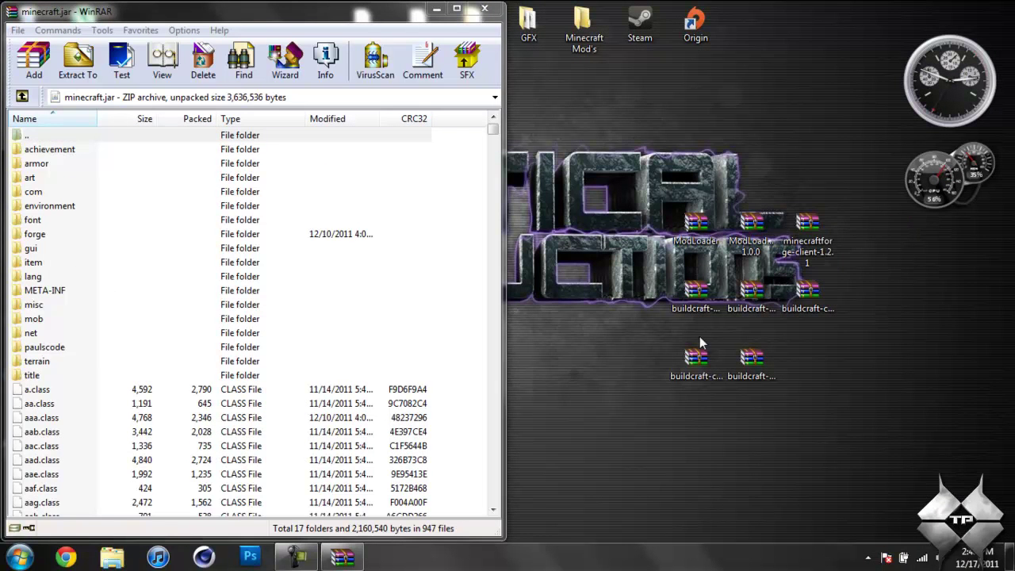
left_click_drag(625, 285, 861, 390)
left_click(908, 276)
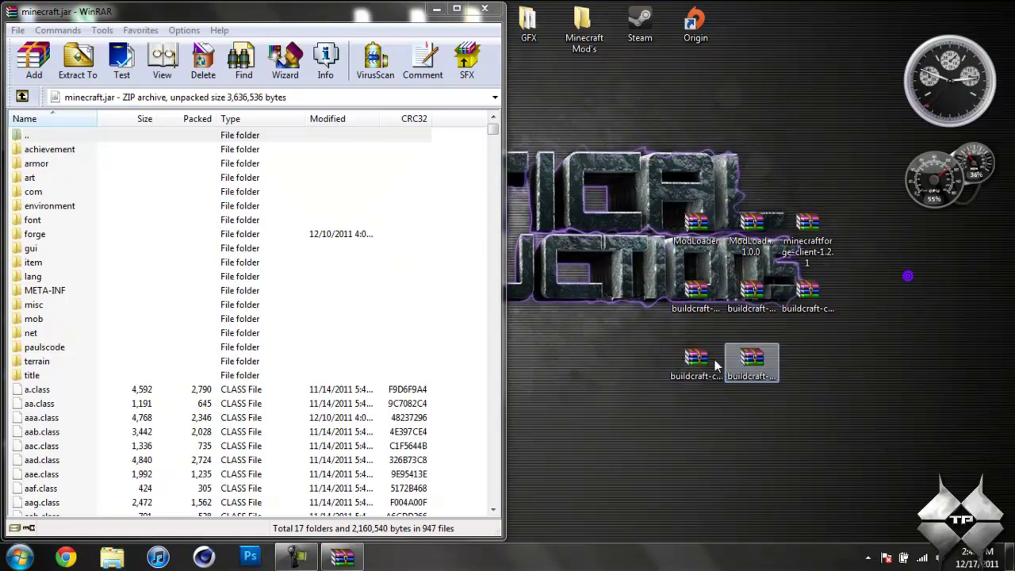
- Add both folders and all class files from buildcraft-client-A-core-2.2.8.zip to minecraft.jar, and close the core archive
left_click(701, 292)
double_click(698, 292)
key("super+Right")
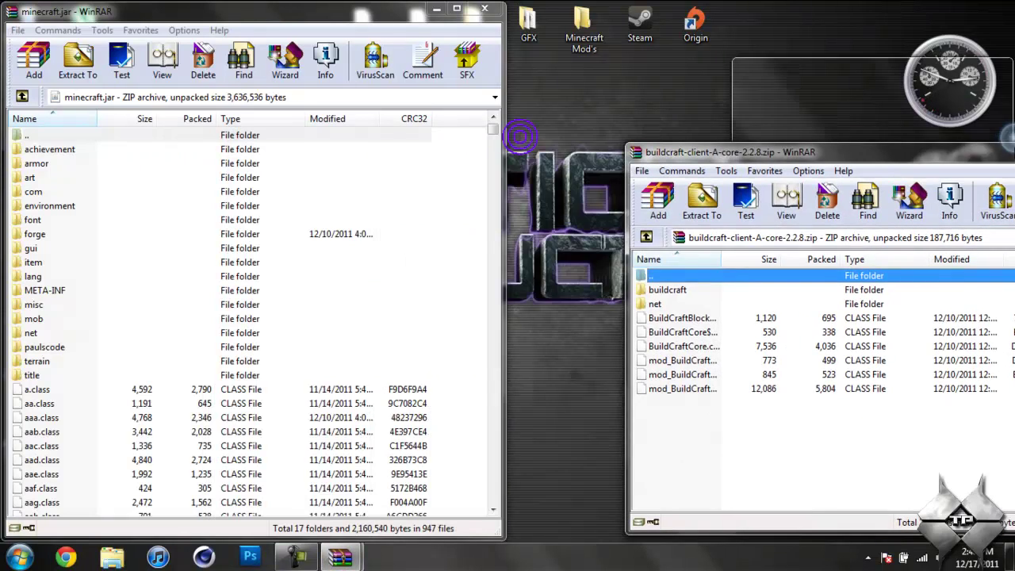
left_click_drag(679, 352, 581, 147)
left_click_drag(646, 229, 328, 478)
left_click(268, 400)
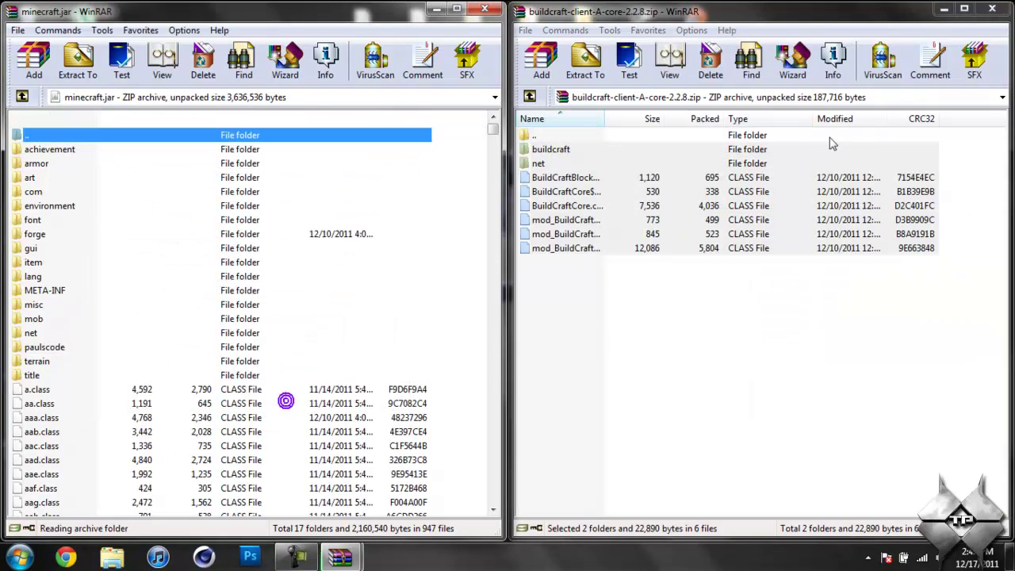
left_click(991, 9)
- Add both folders and all class files from buildcraft-client-B-transport-2.2.8.zip to minecraft.jar, and close the transport archive
double_click(751, 295)
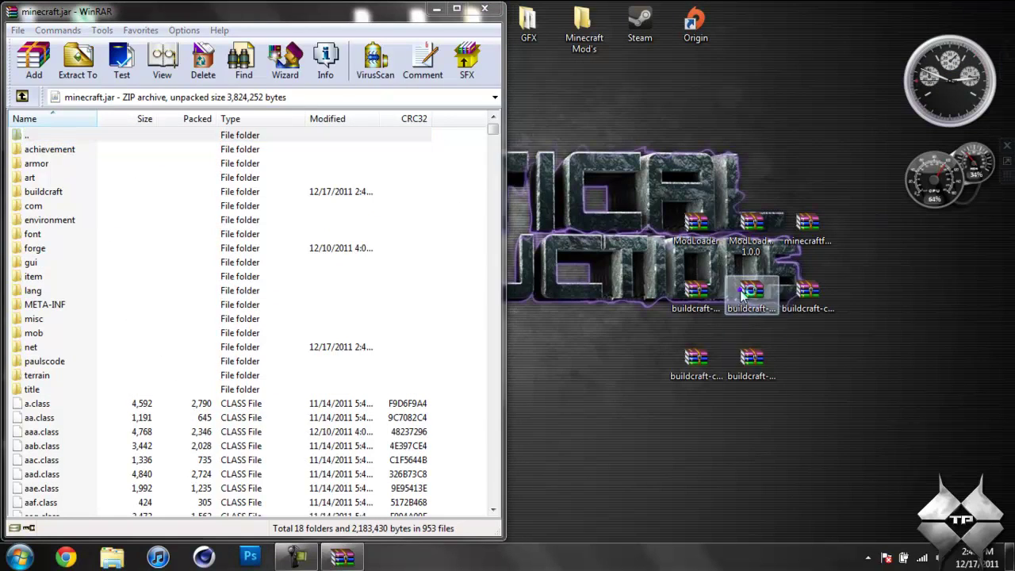
key("super+Right")
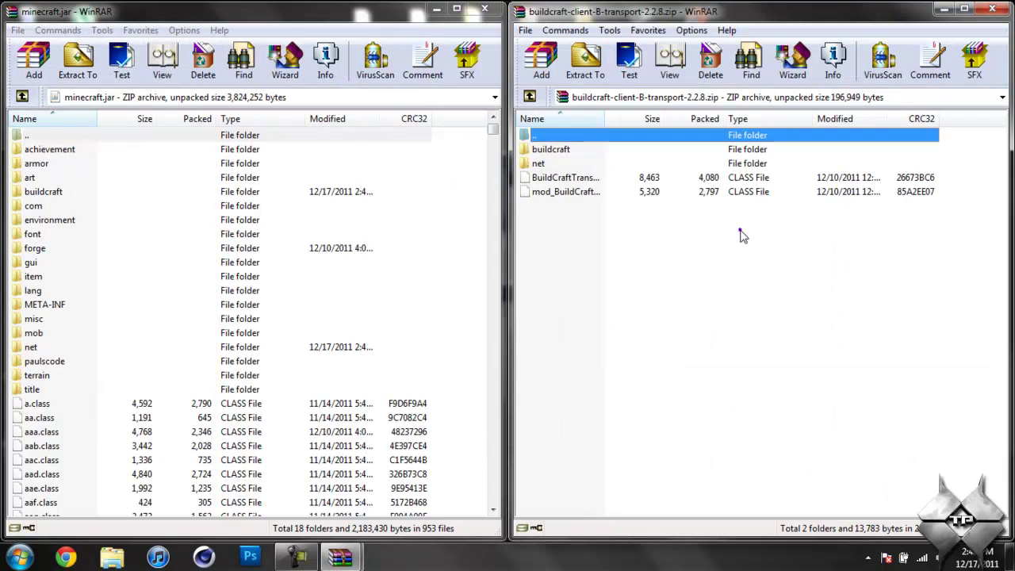
left_click_drag(739, 230, 614, 167)
left_click_drag(360, 406, 361, 409)
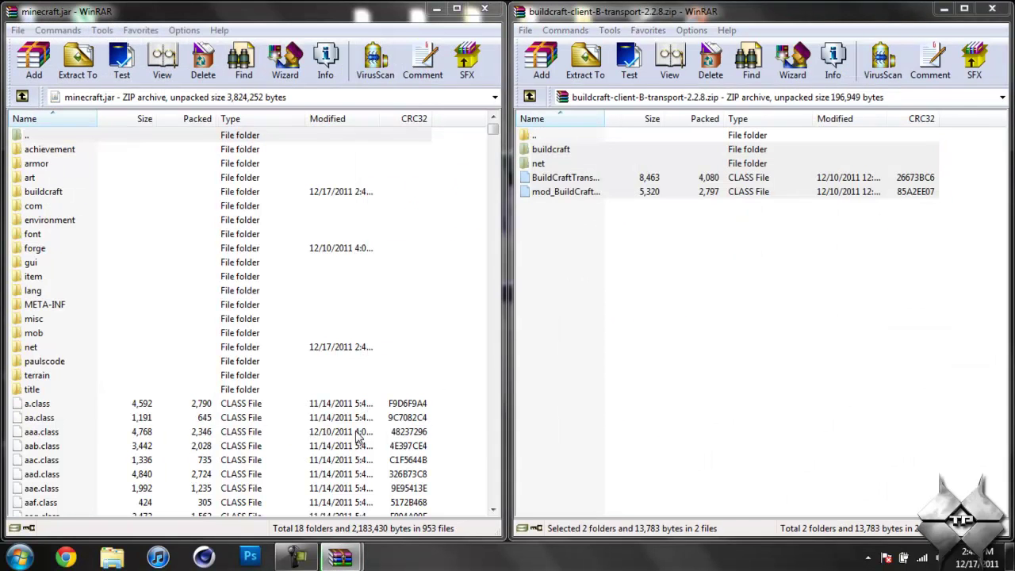
left_click(291, 401)
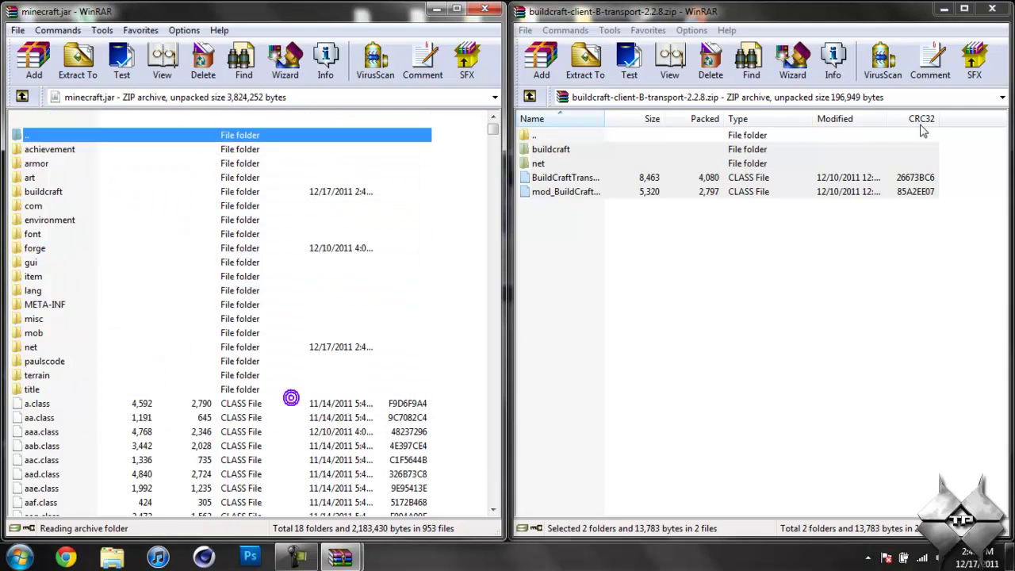
left_click(991, 9)
- Add both folders and all class files from buildcraft-client-B-factory-2.2.8.zip to minecraft.jar with default archive settings, and close the factory archive
left_click(821, 301)
double_click(822, 302)
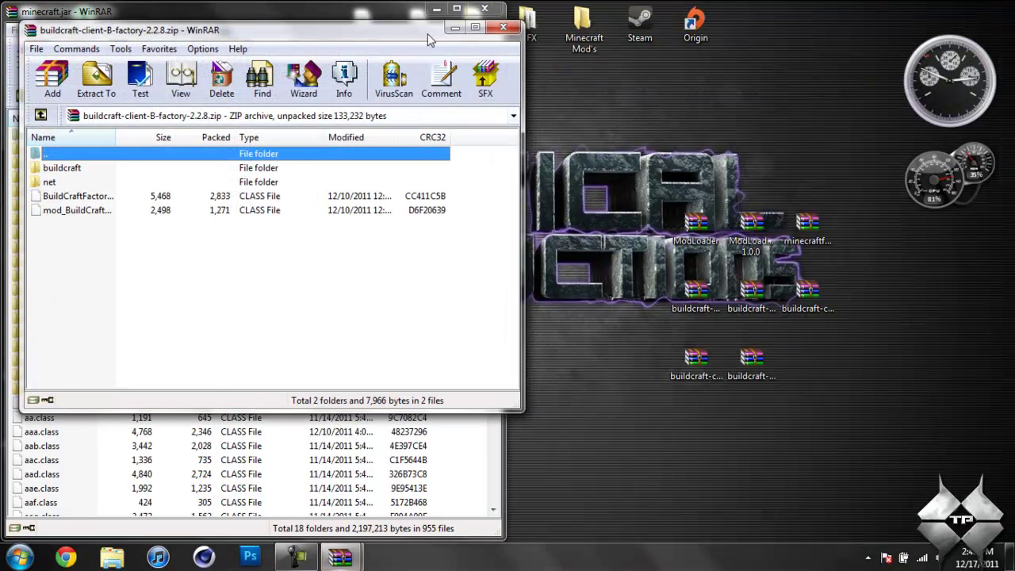
key("super+Right")
key("ctrl+a")
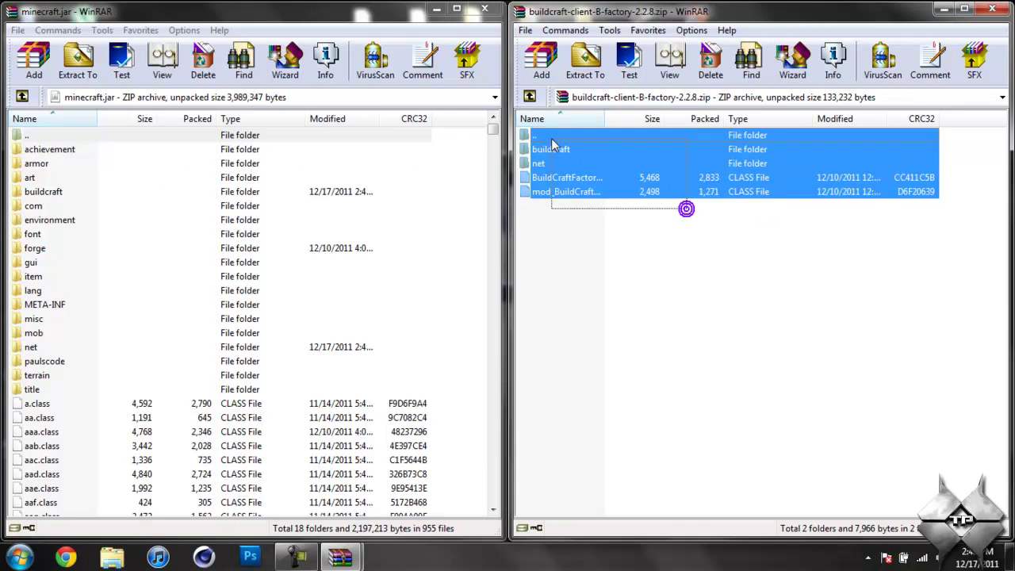
left_click_drag(560, 155, 317, 441)
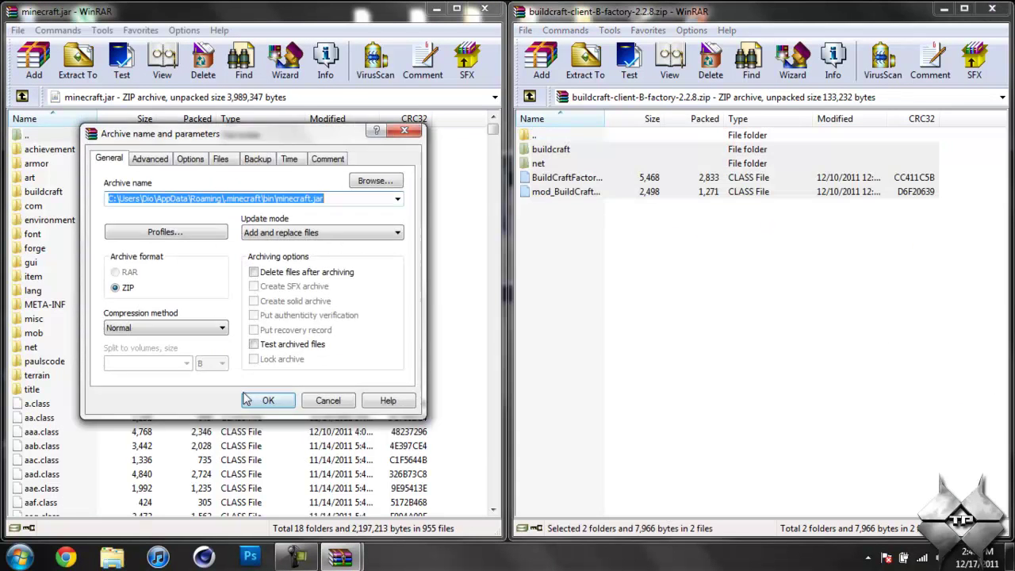
left_click(265, 402)
left_click(992, 8)
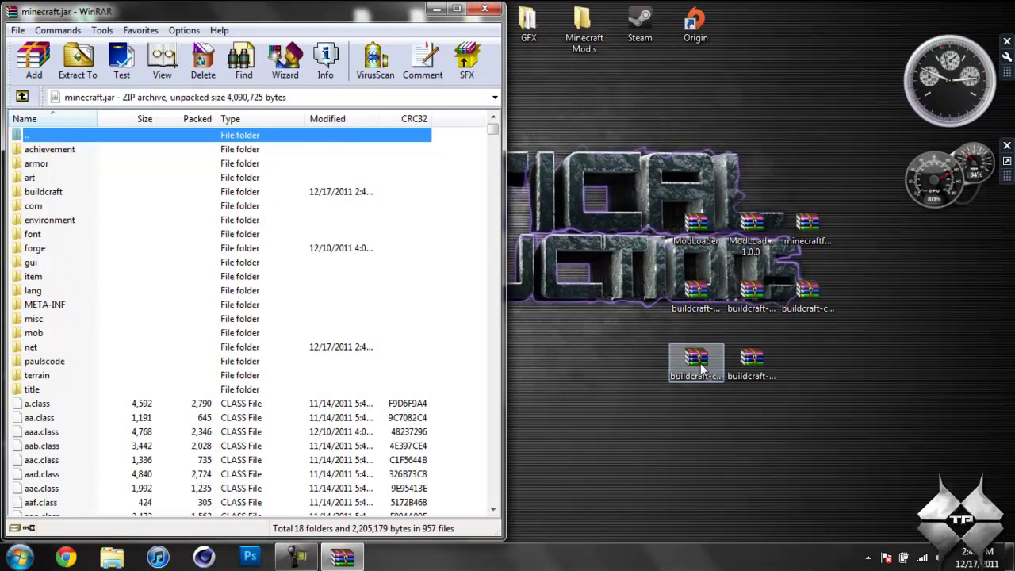
- Add both folders and all class files from buildcraft-client-B-builders-2.2.8.zip to minecraft.jar, and close the builders archive
double_click(696, 361)
left_click_drag(423, 60, 1013, 63)
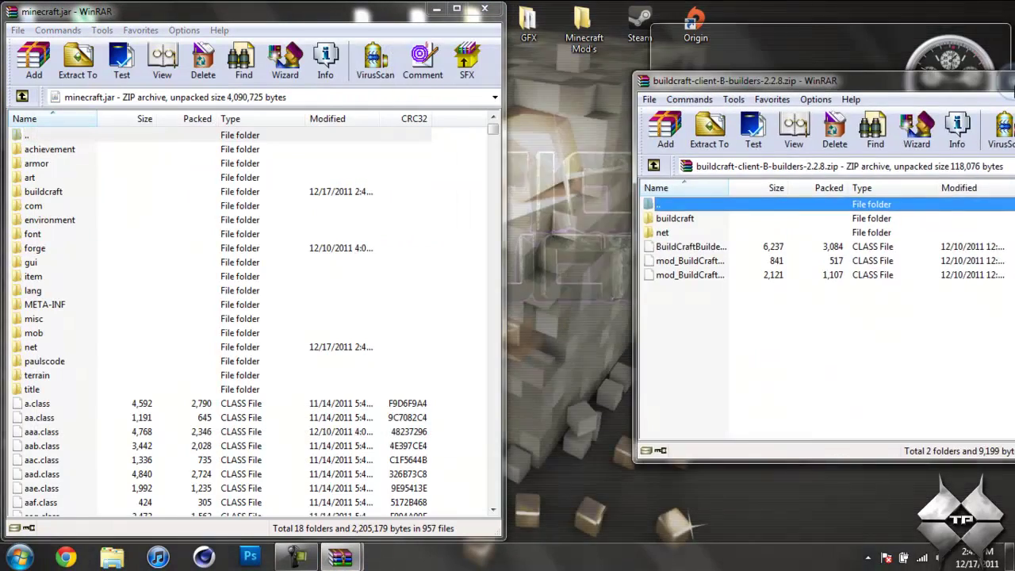
left_click_drag(676, 225, 551, 152)
left_click_drag(619, 189, 329, 421)
left_click(273, 399)
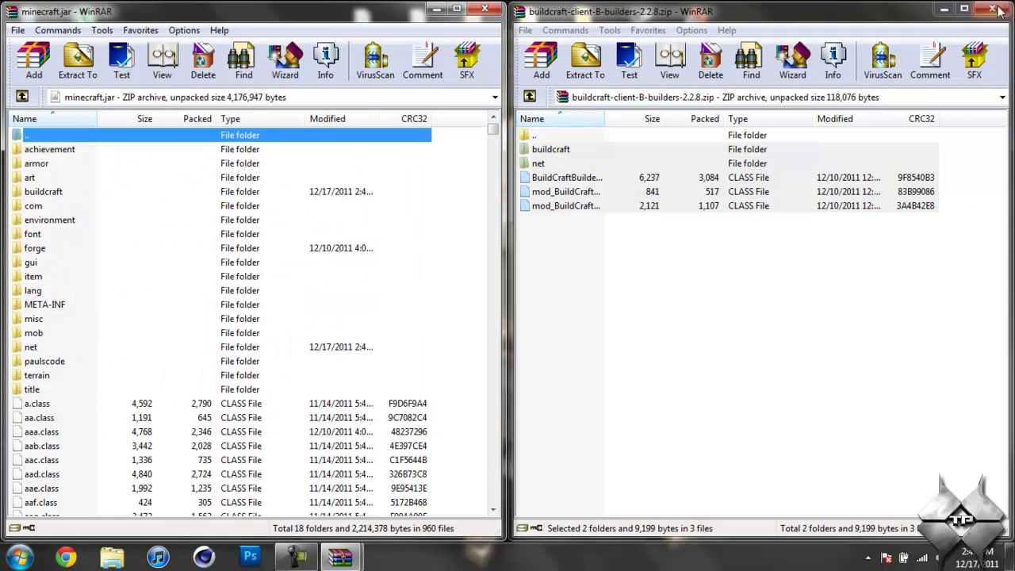
left_click(992, 9)
- Add both folders and all class files from buildcraft-client-B-energy-2.2.8.zip to minecraft.jar with default archive settings, and close the energy archive
double_click(759, 346)
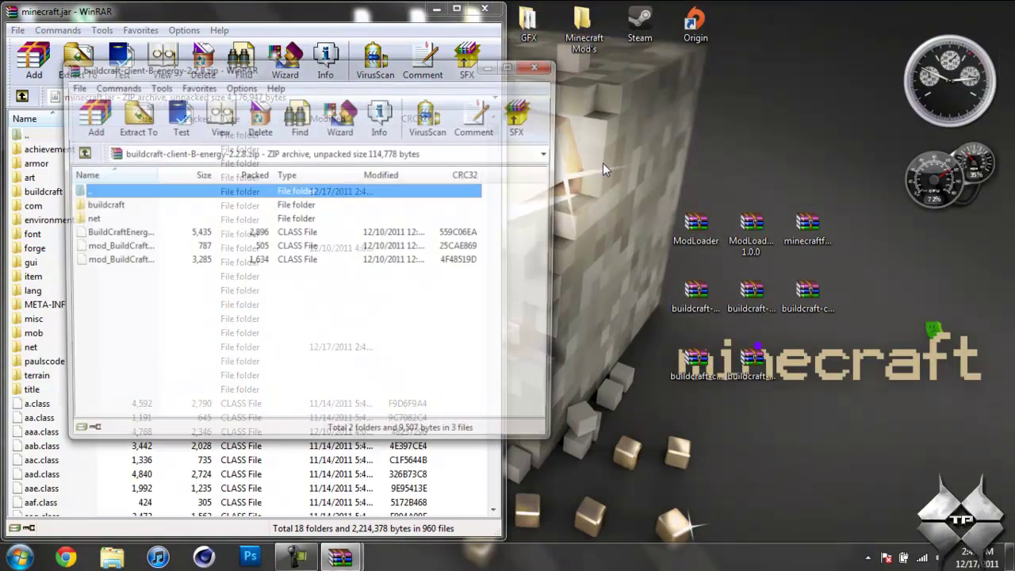
left_click_drag(443, 73, 1014, 99)
left_click_drag(765, 307, 585, 153)
left_click_drag(648, 196, 361, 424)
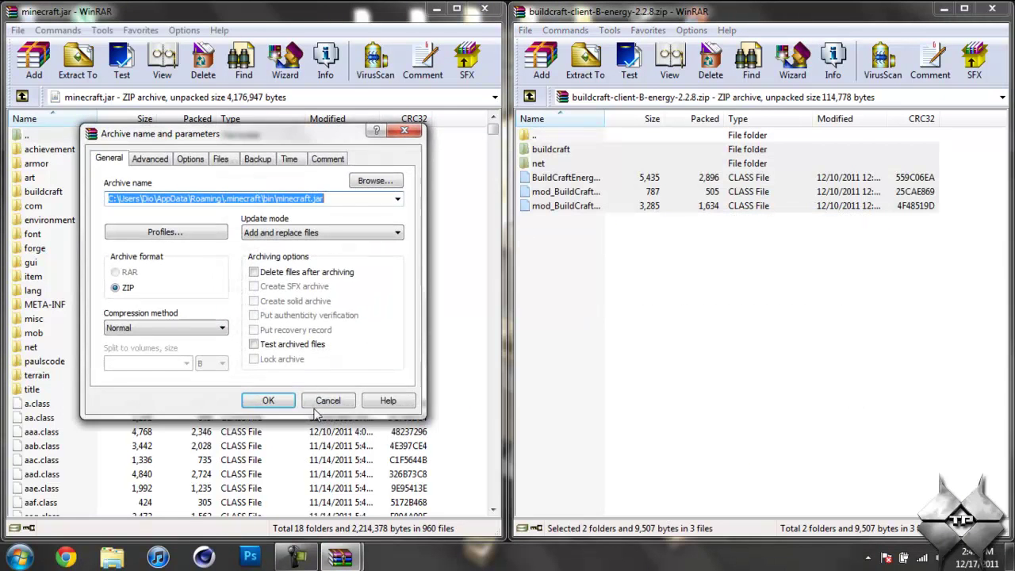
left_click(270, 407)
left_click(1001, 9)
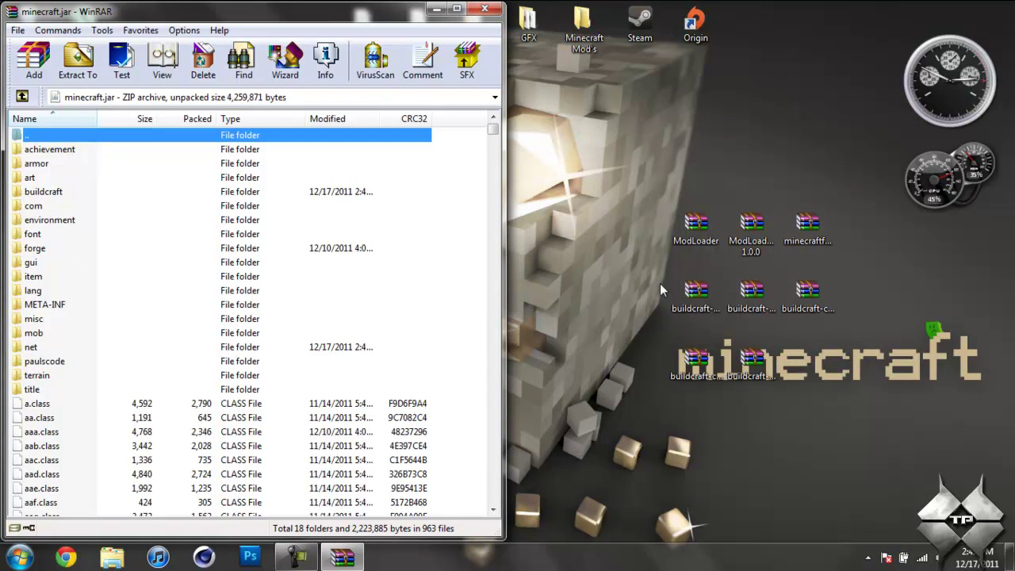
left_click_drag(672, 160, 761, 214)
left_click_drag(864, 430, 864, 430)
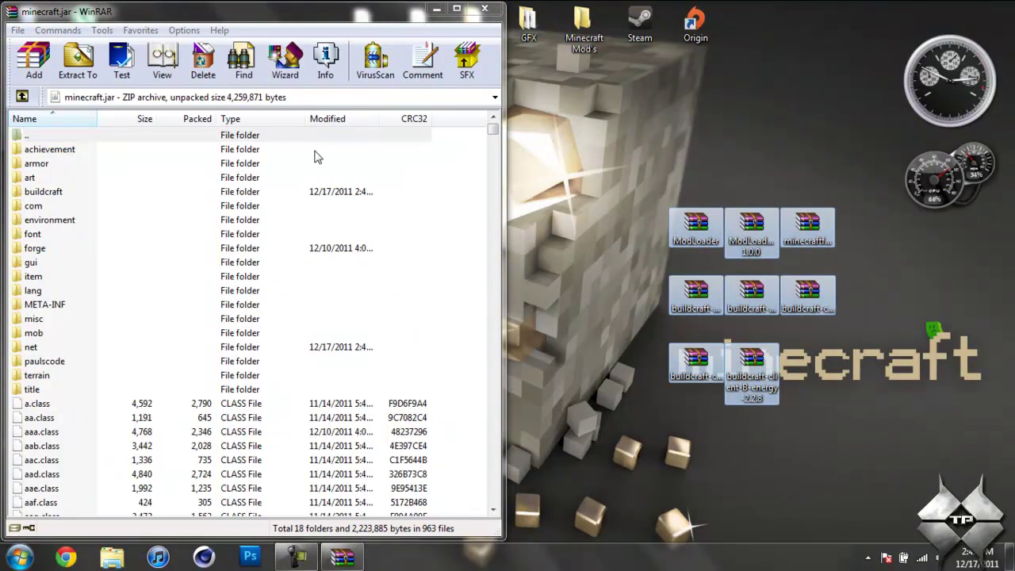
left_click(575, 182)
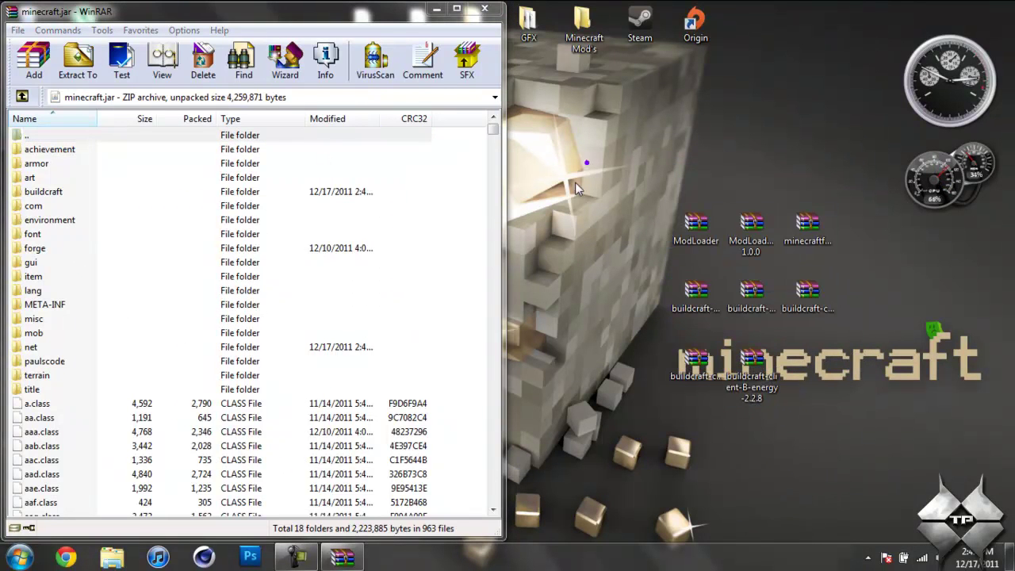
- Delete the META-INF folder from minecraft.jar, and close the minecraft.jar archive
left_click(55, 310)
right_click(56, 309)
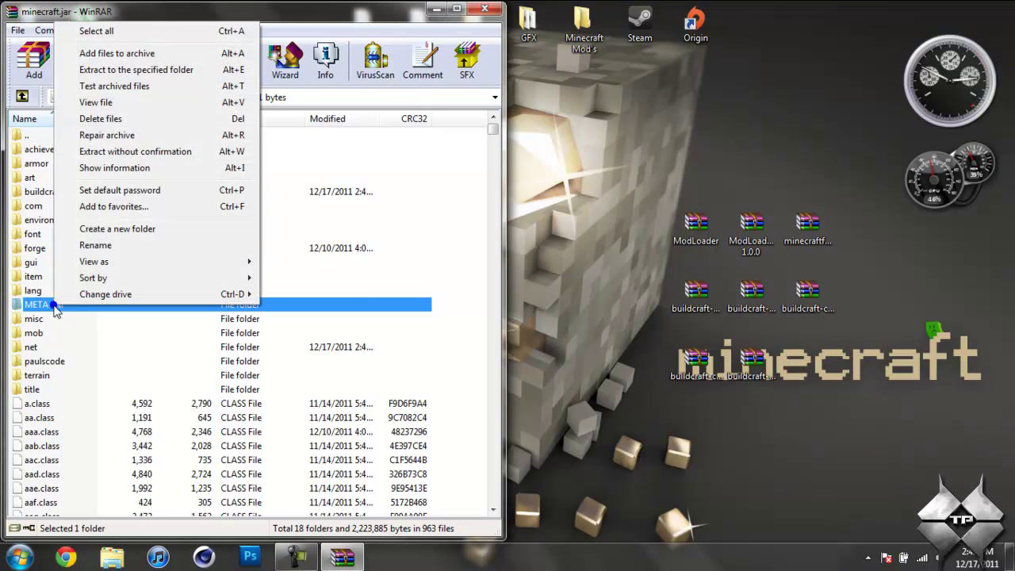
left_click(122, 117)
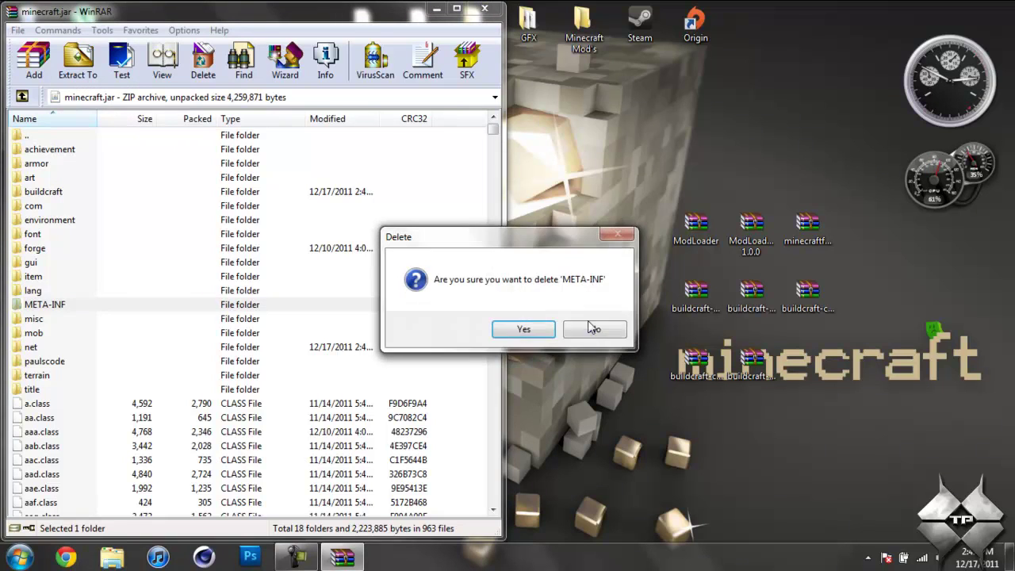
left_click(527, 329)
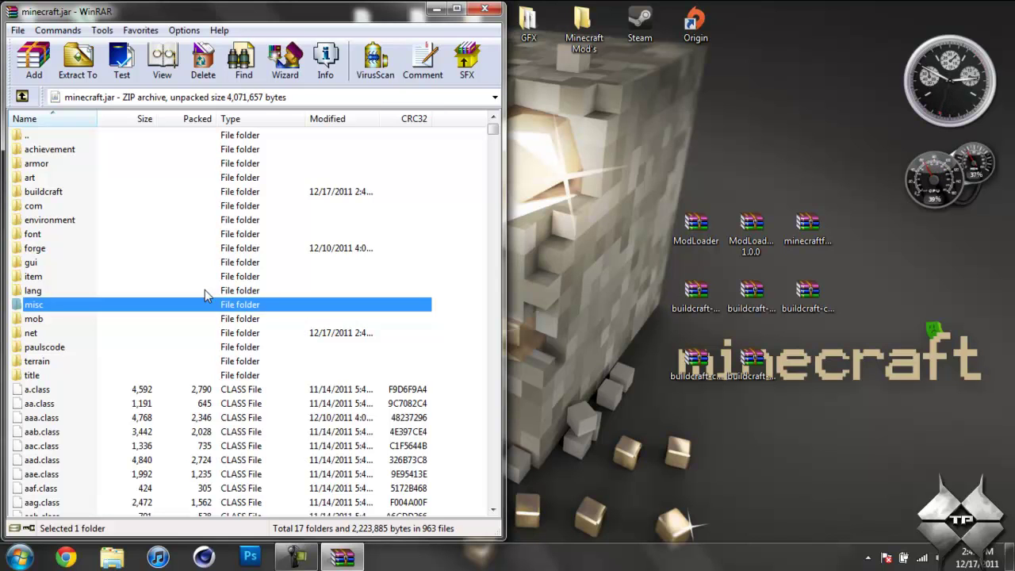
left_click(485, 9)
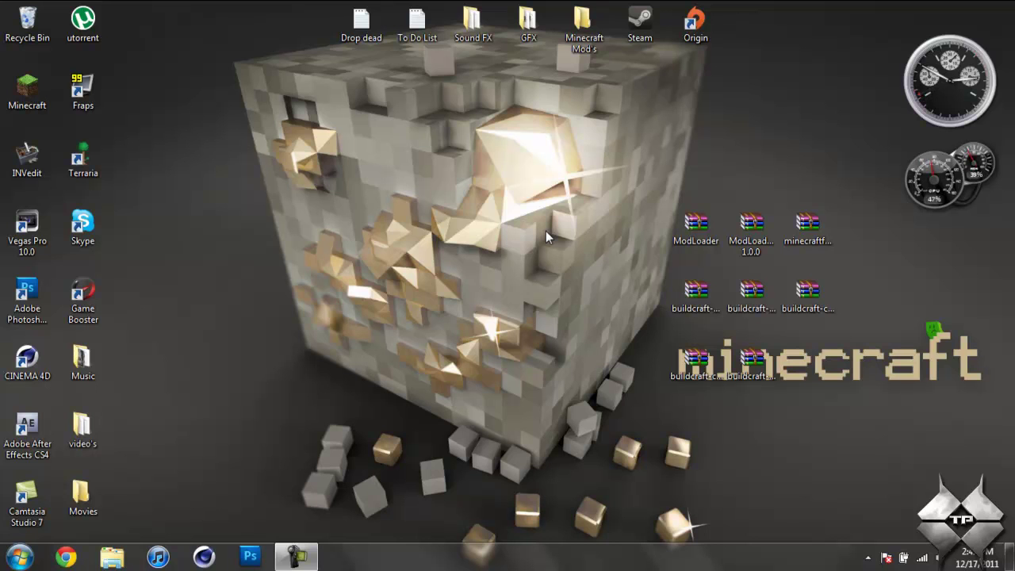
left_click_drag(596, 289, 812, 366)
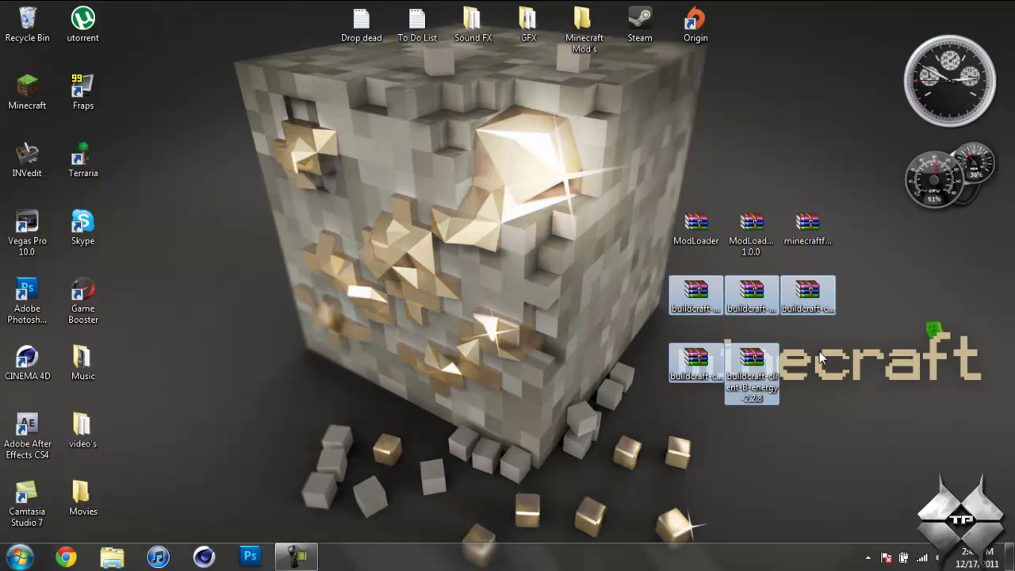
left_click(820, 358)
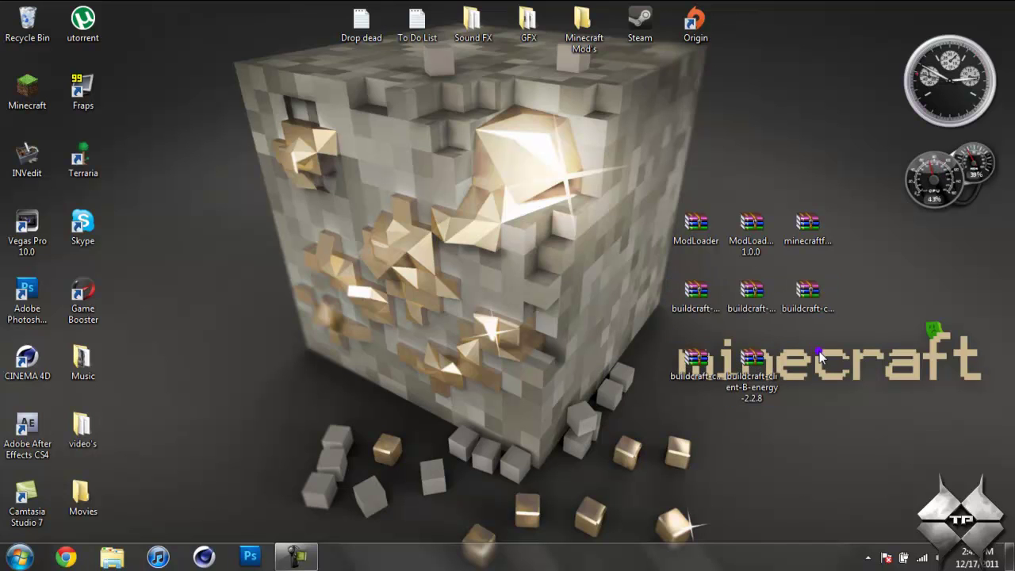
left_click(314, 556)
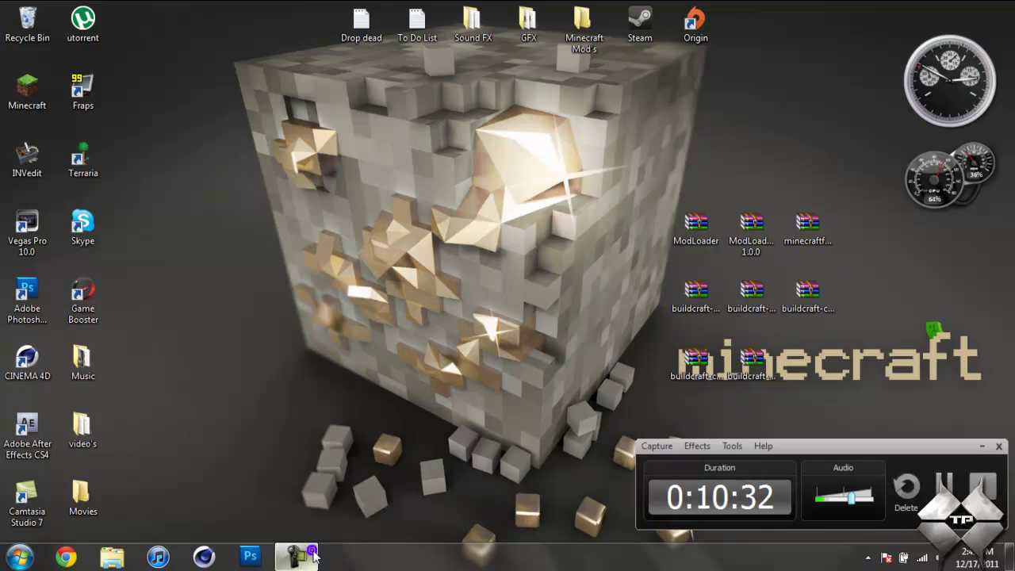